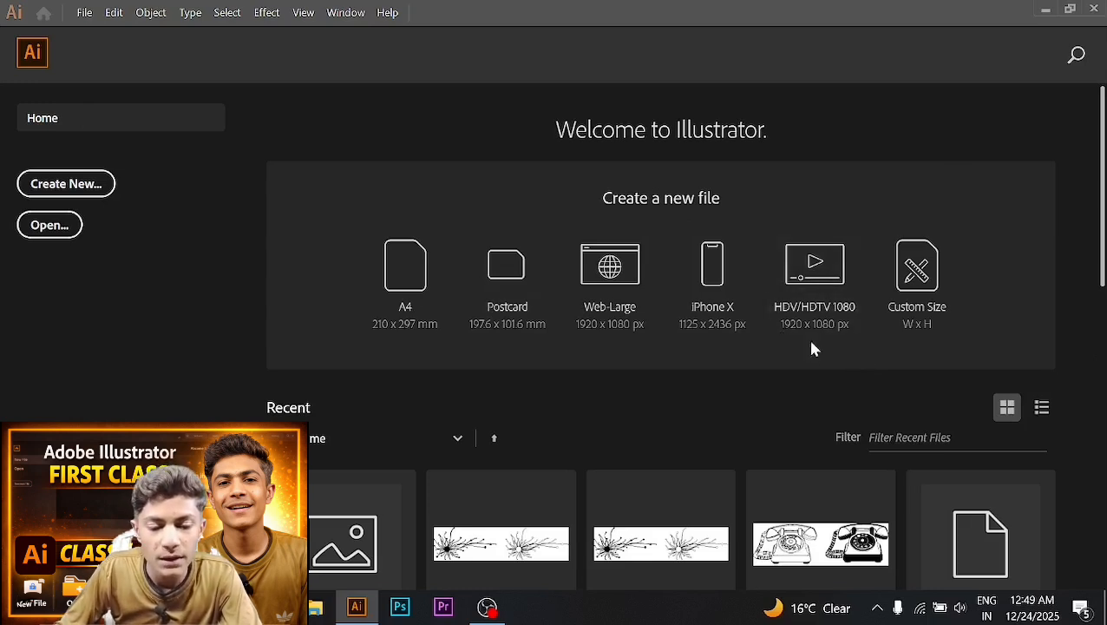
Look through the home screen's new-file presets and the list of recent files
{"action": "scroll", "coordinate": [469, 360], "scroll_direction": "down", "scroll_amount": 3}
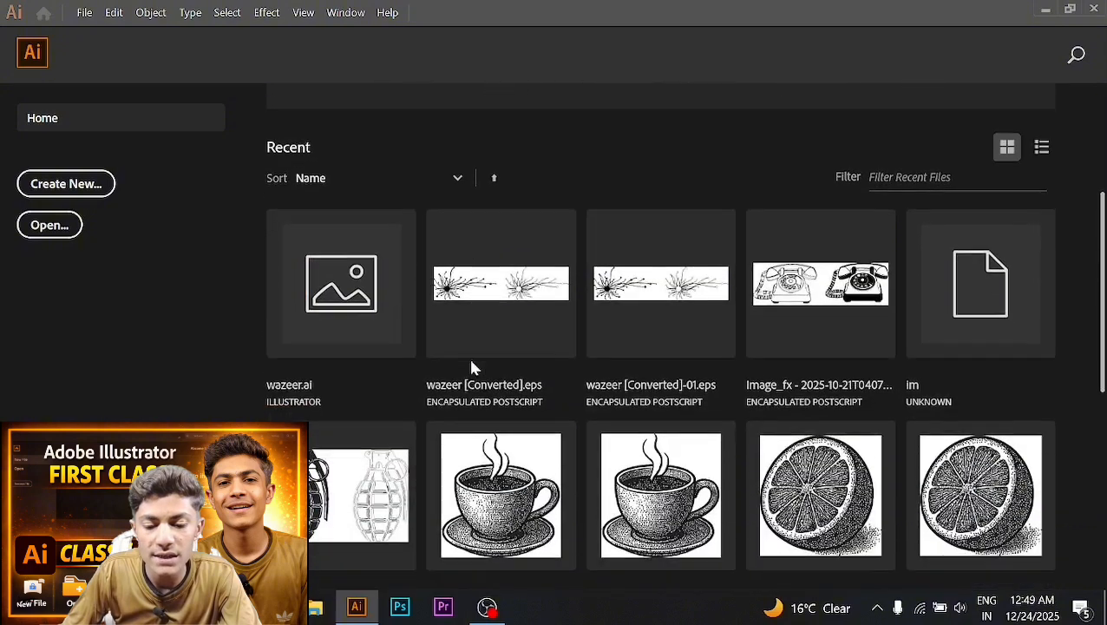
{"action": "scroll", "coordinate": [469, 361], "scroll_direction": "up", "scroll_amount": 3}
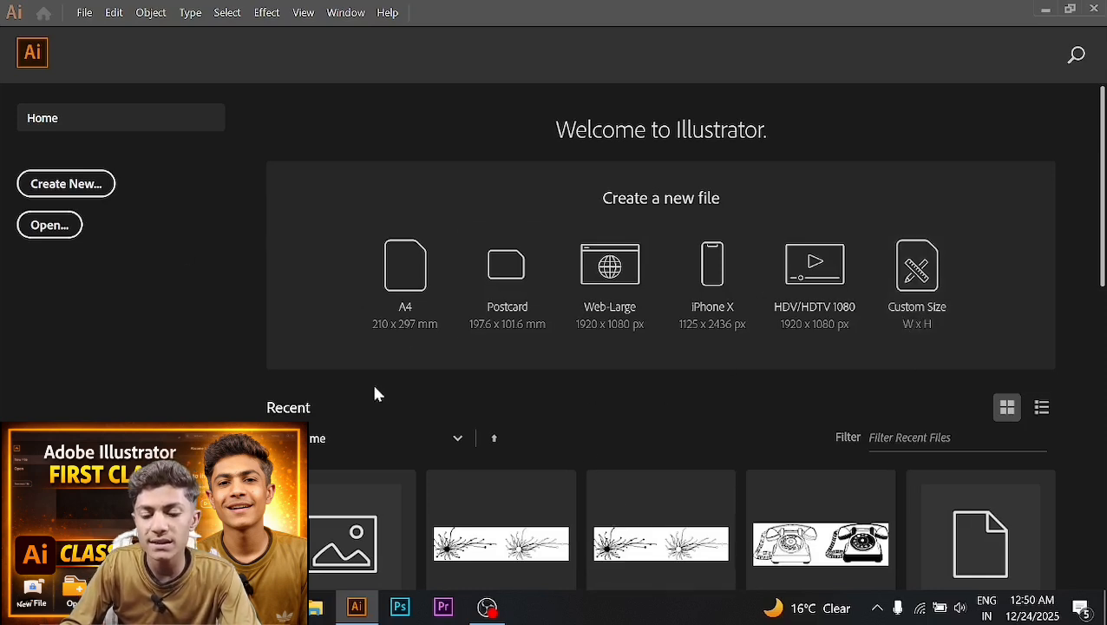
{"action": "scroll", "coordinate": [431, 390], "scroll_direction": "down", "scroll_amount": 1}
{"action": "scroll", "coordinate": [744, 429], "scroll_direction": "down", "scroll_amount": 2}
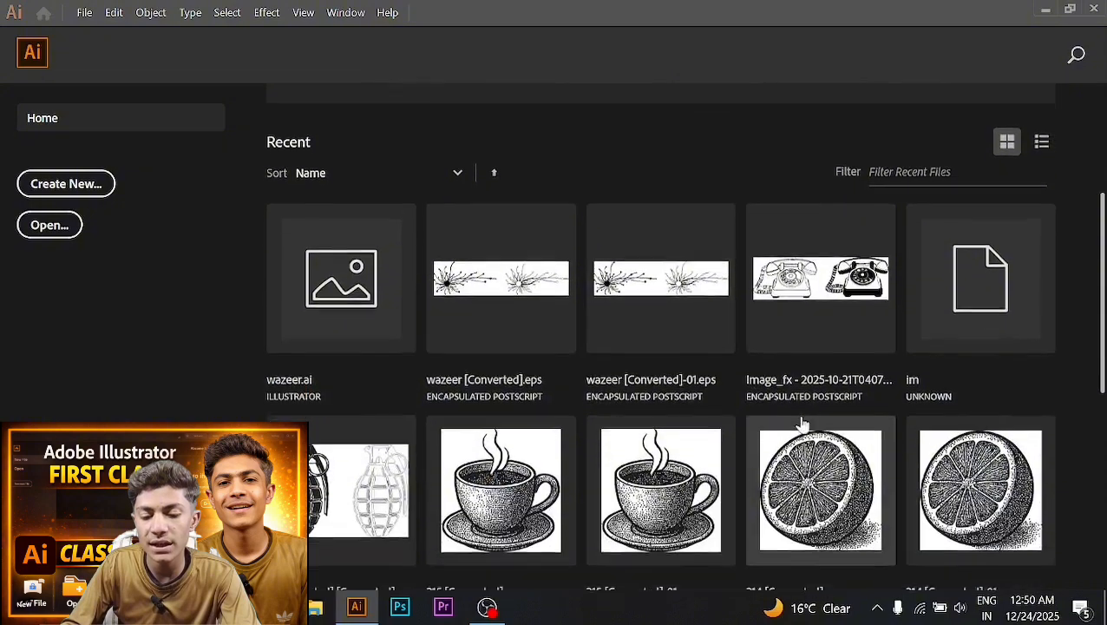
{"action": "scroll", "coordinate": [802, 423], "scroll_direction": "down", "scroll_amount": 4}
{"action": "scroll", "coordinate": [618, 389], "scroll_direction": "up", "scroll_amount": 3}
{"action": "scroll", "coordinate": [677, 388], "scroll_direction": "down", "scroll_amount": 1}
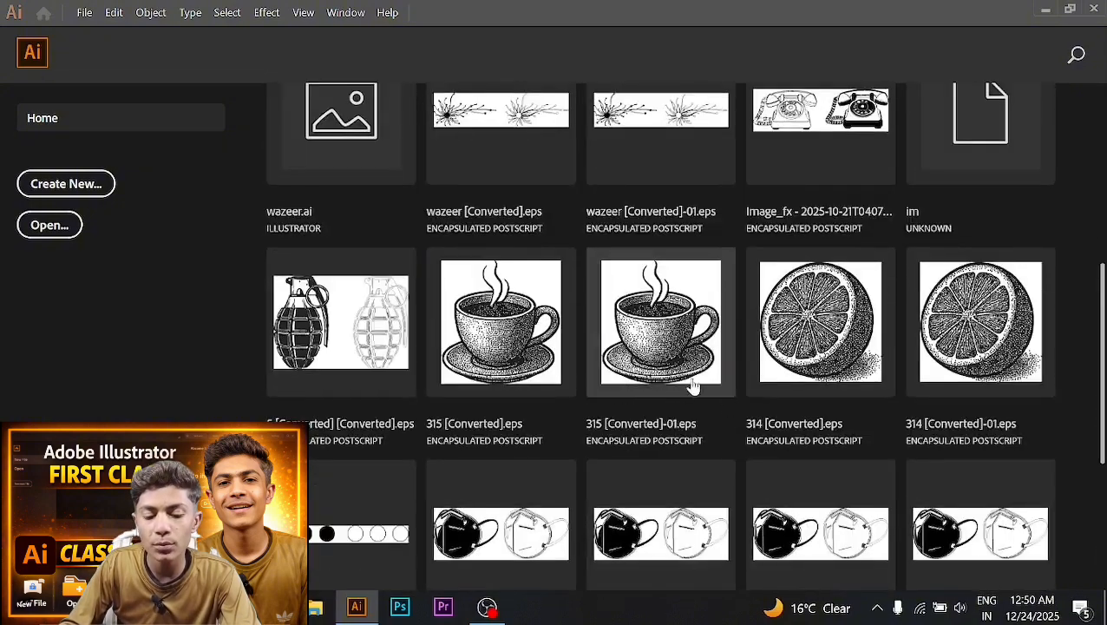
{"action": "scroll", "coordinate": [630, 400], "scroll_direction": "up", "scroll_amount": 3}
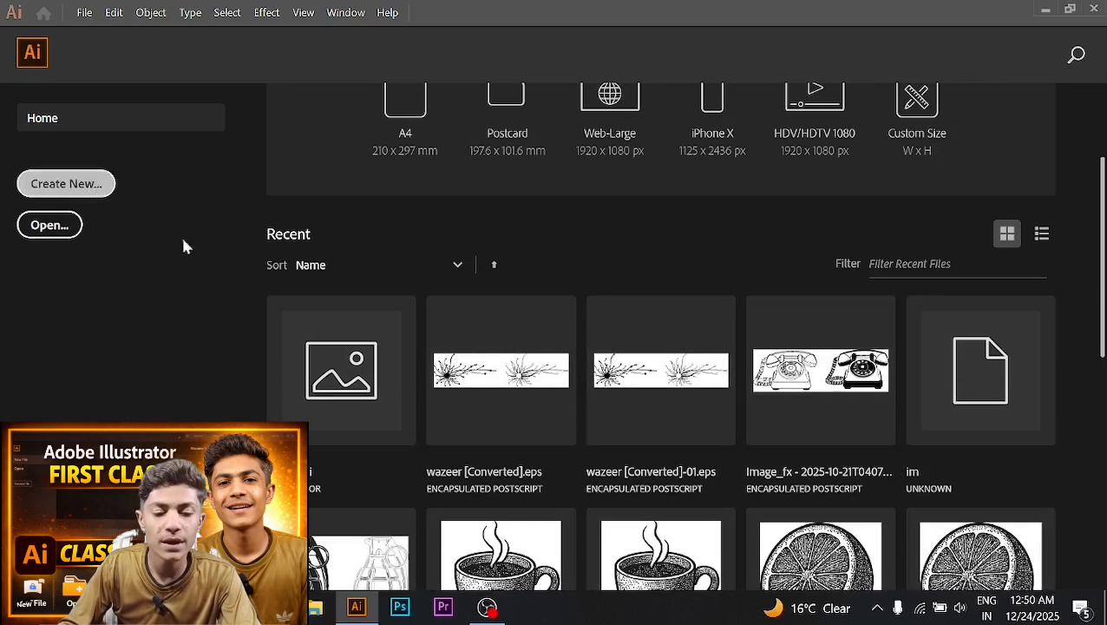
{"action": "scroll", "coordinate": [438, 234], "scroll_direction": "up", "scroll_amount": 3}
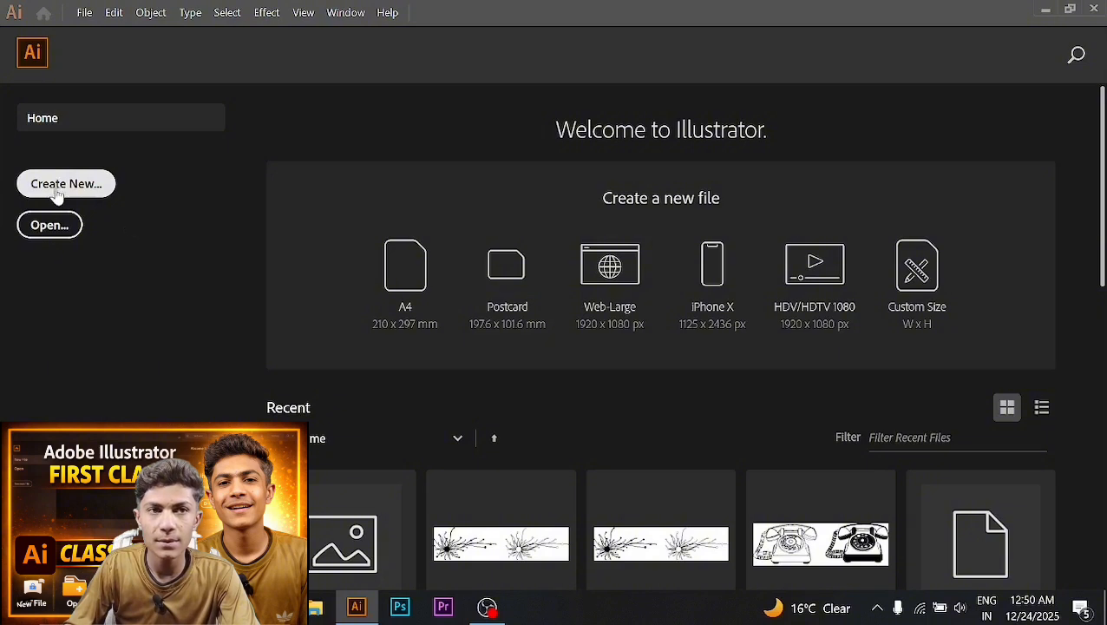
Start setting up a new document and look through the recently used document presets
{"action": "key", "text": "ctrl+n"}
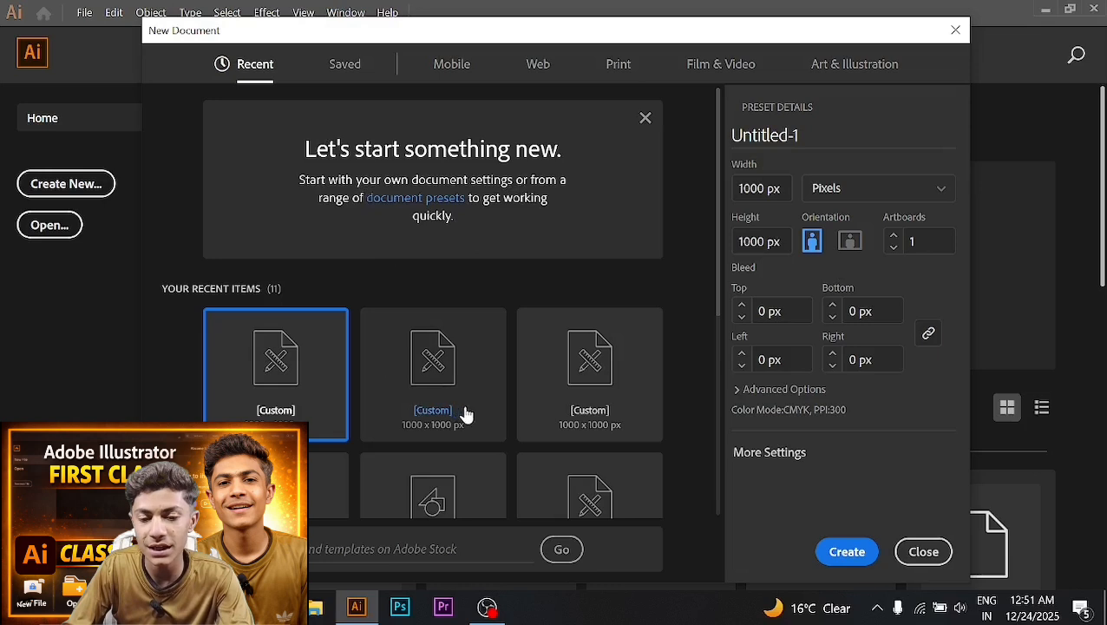
{"action": "scroll", "coordinate": [477, 413], "scroll_direction": "down", "scroll_amount": 5}
{"action": "scroll", "coordinate": [477, 413], "scroll_direction": "up", "scroll_amount": 5}
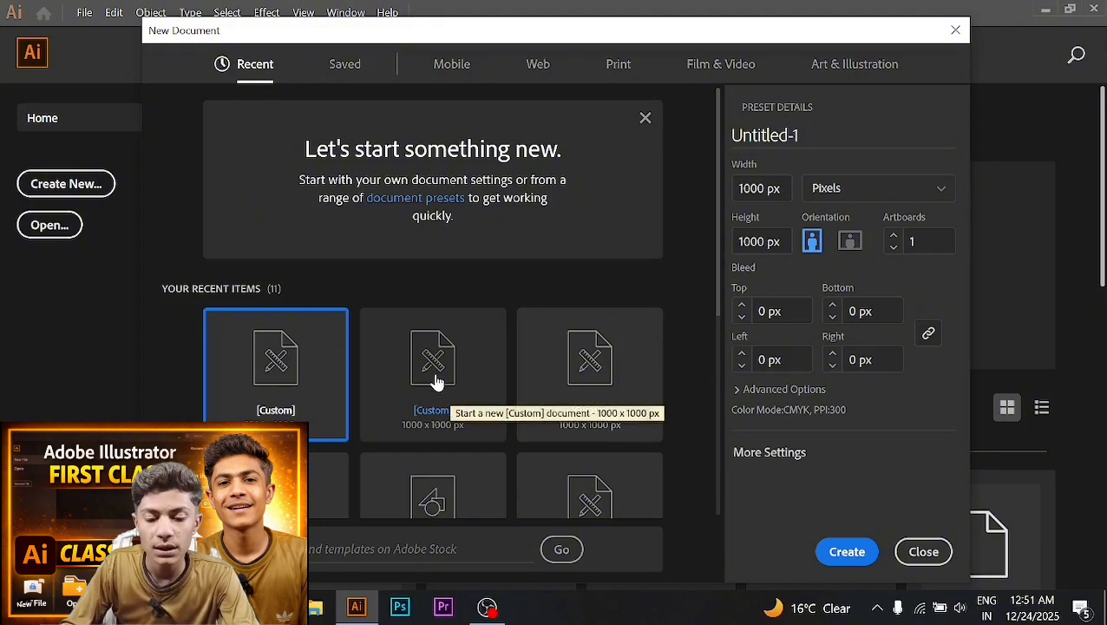
{"action": "scroll", "coordinate": [482, 425], "scroll_direction": "down", "scroll_amount": 3}
{"action": "scroll", "coordinate": [494, 399], "scroll_direction": "up", "scroll_amount": 3}
{"action": "scroll", "coordinate": [510, 388], "scroll_direction": "down", "scroll_amount": 3}
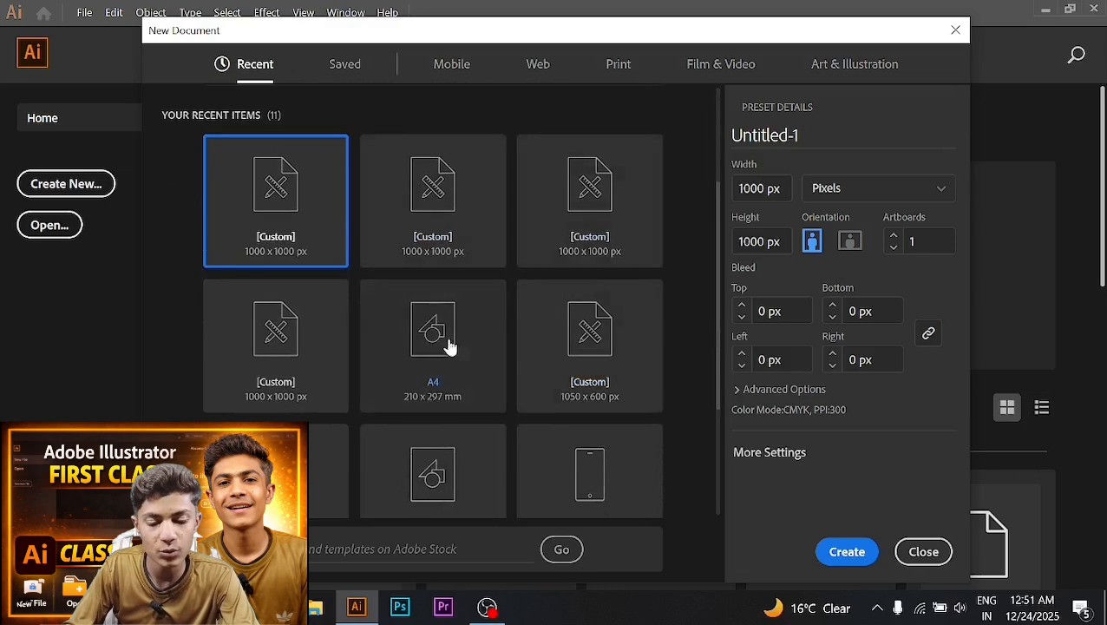
{"action": "scroll", "coordinate": [438, 415], "scroll_direction": "down", "scroll_amount": 2}
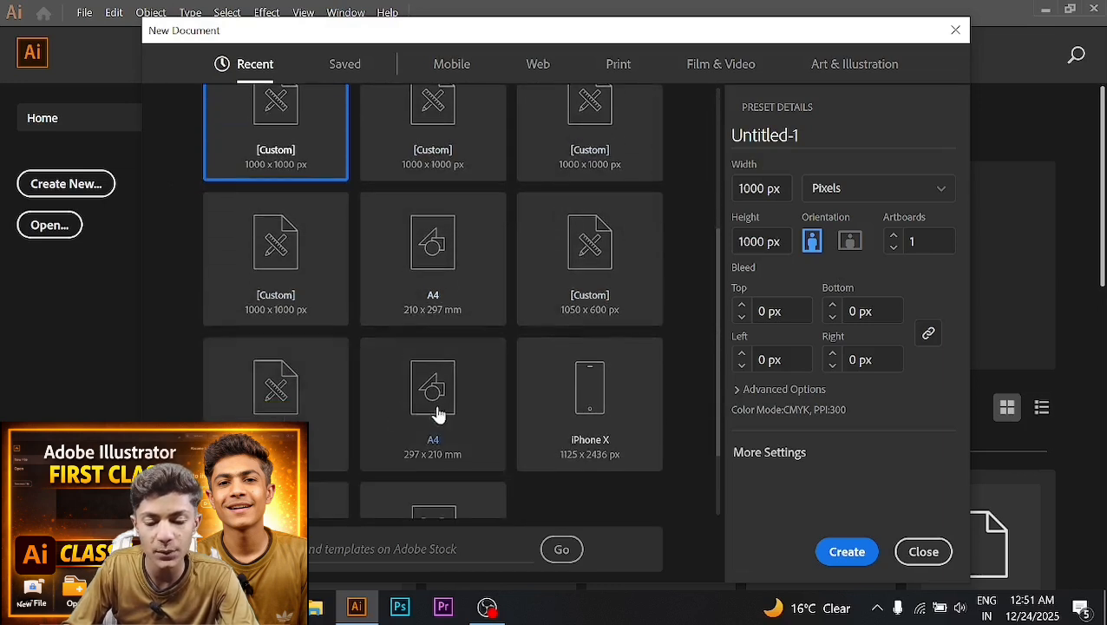
{"action": "scroll", "coordinate": [438, 415], "scroll_direction": "down", "scroll_amount": 2}
{"action": "scroll", "coordinate": [364, 482], "scroll_direction": "up", "scroll_amount": 2}
{"action": "scroll", "coordinate": [364, 481], "scroll_direction": "down", "scroll_amount": 2}
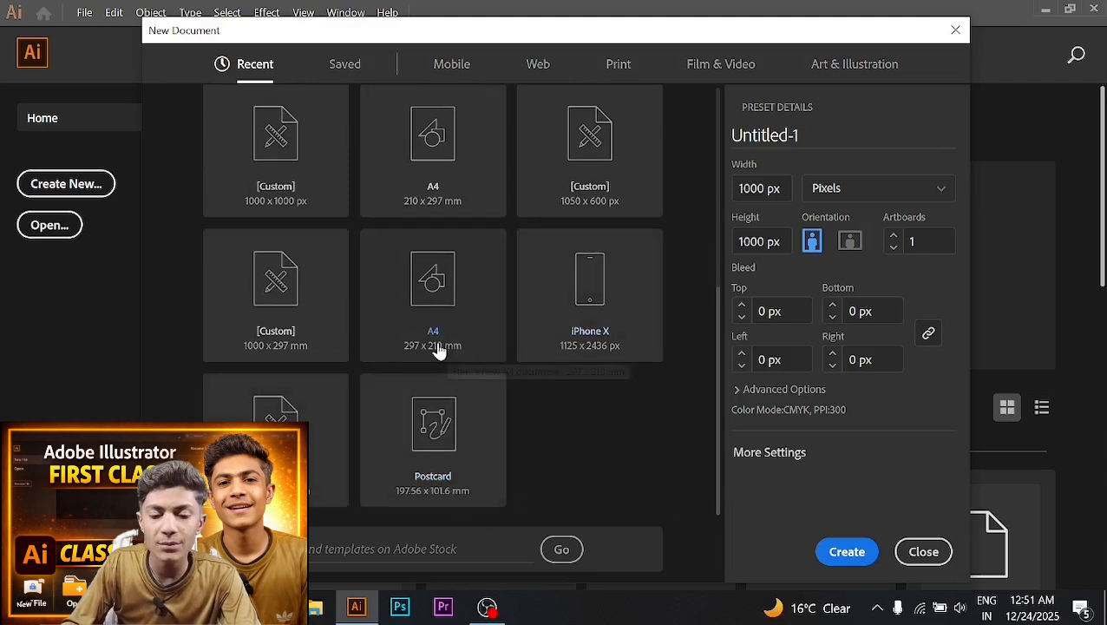
{"action": "scroll", "coordinate": [437, 349], "scroll_direction": "up", "scroll_amount": 5}
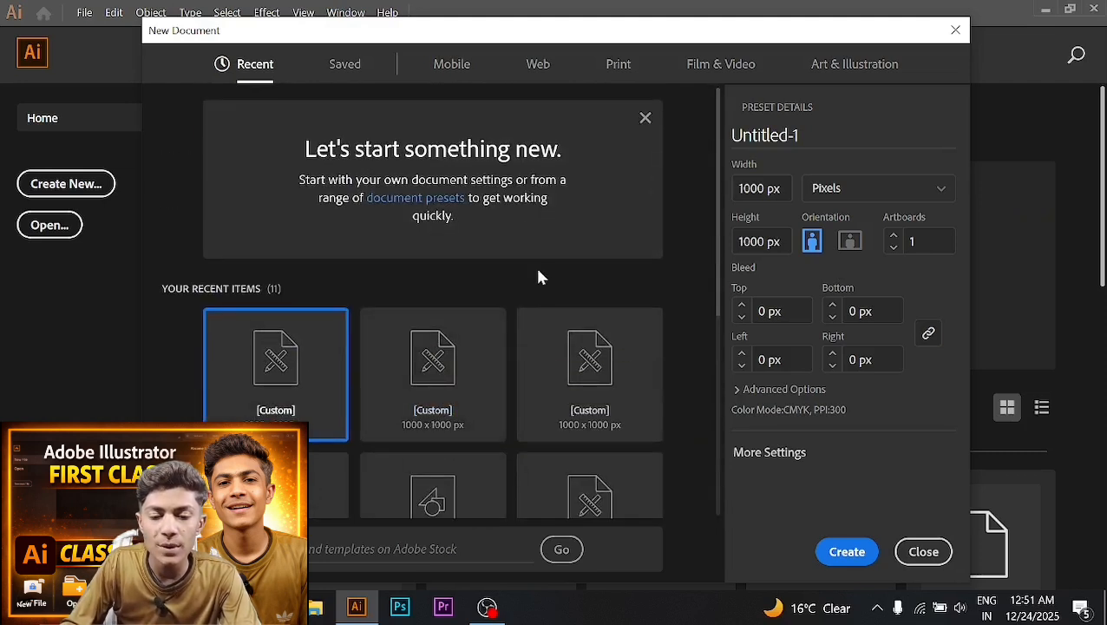
Review the Saved, Mobile, Web, Print, Film & Video and Art & Illustration presets, and return to the recent ones
{"action": "left_click", "coordinate": [351, 67]}
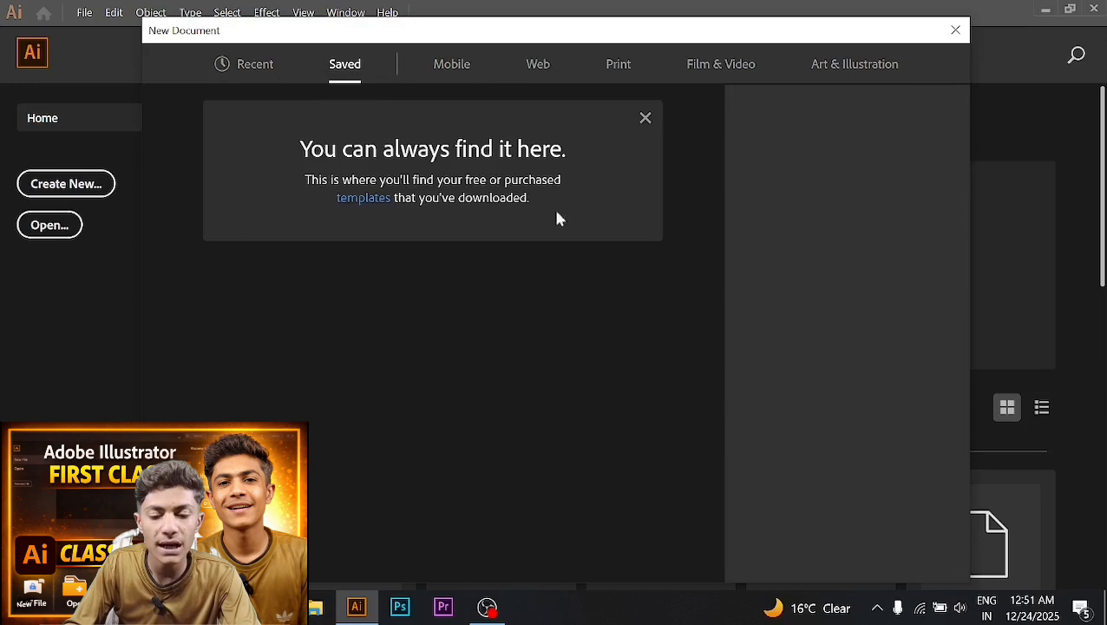
{"action": "left_click", "coordinate": [449, 73]}
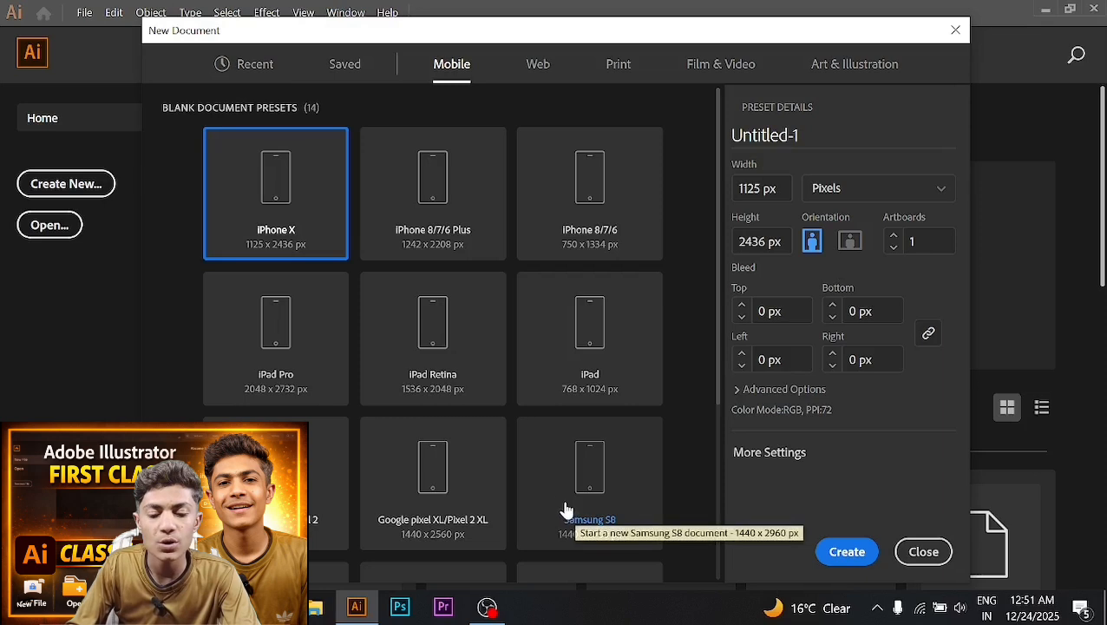
{"action": "left_click", "coordinate": [531, 80]}
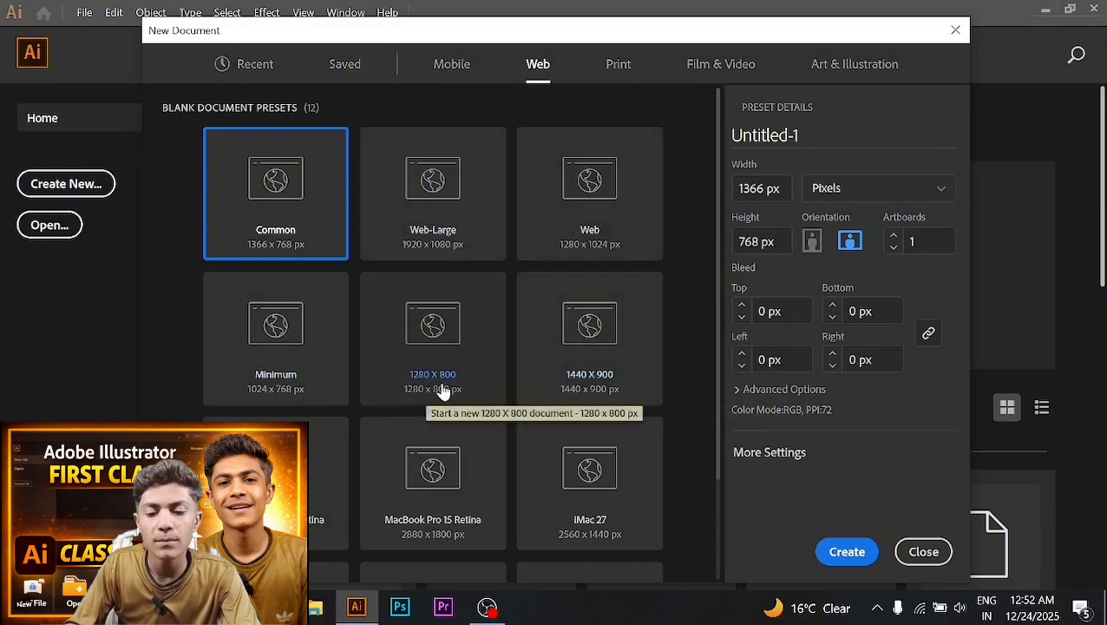
{"action": "left_click", "coordinate": [613, 74]}
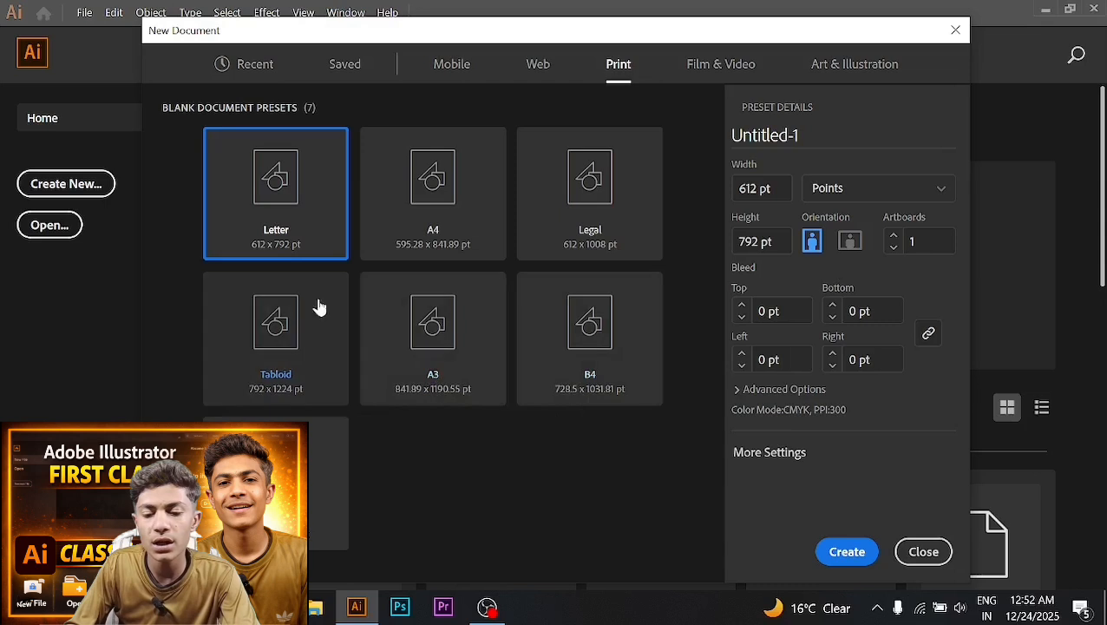
{"action": "left_click", "coordinate": [714, 71]}
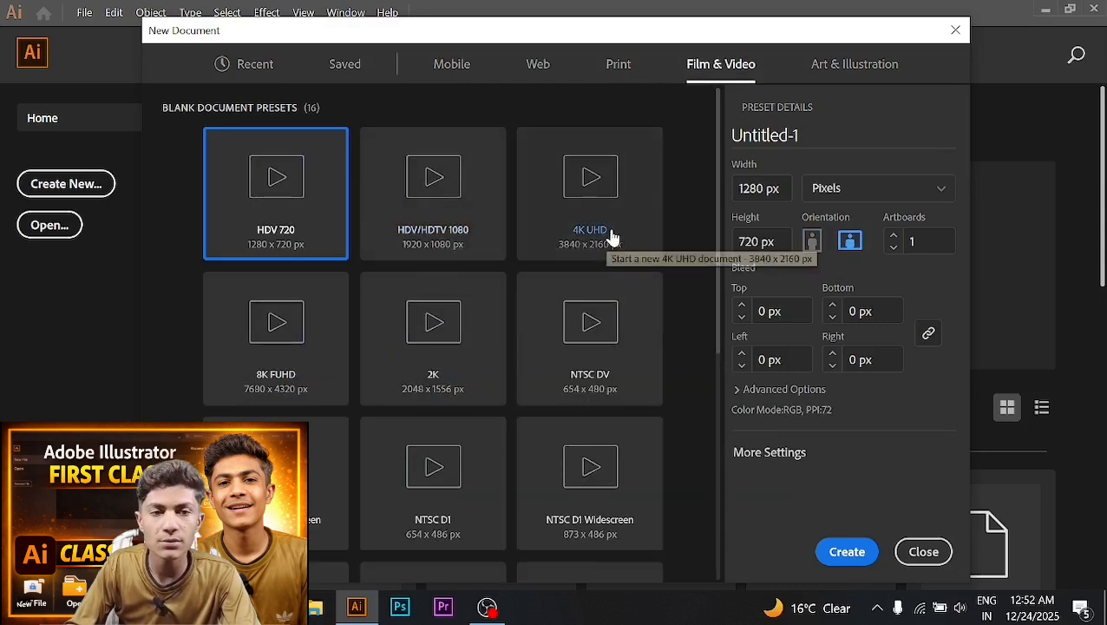
{"action": "left_click", "coordinate": [853, 73]}
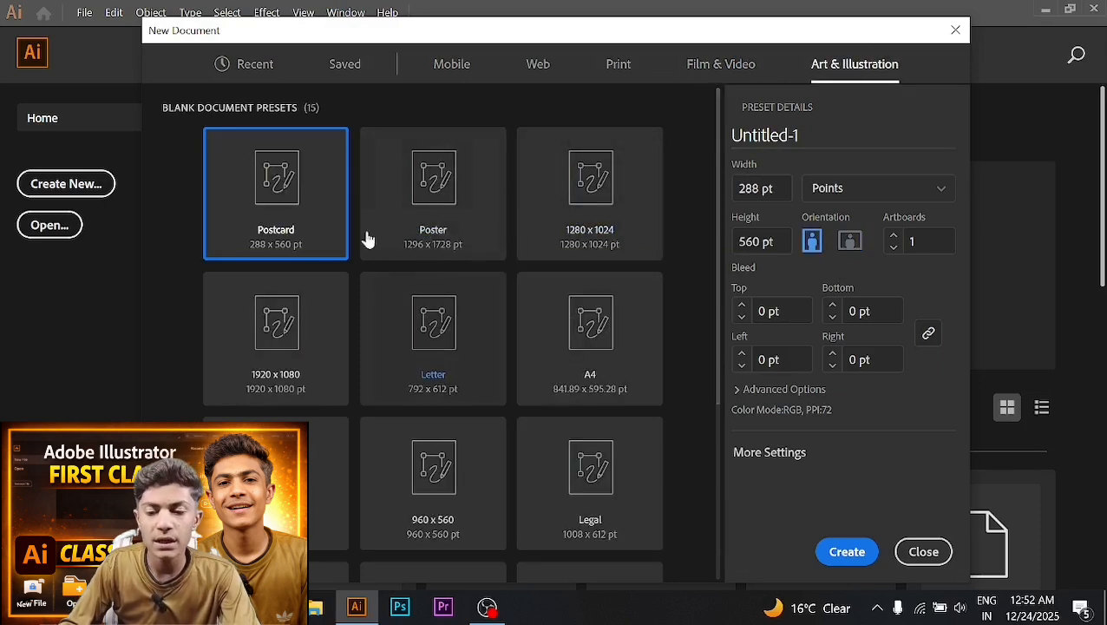
{"action": "left_click", "coordinate": [256, 66]}
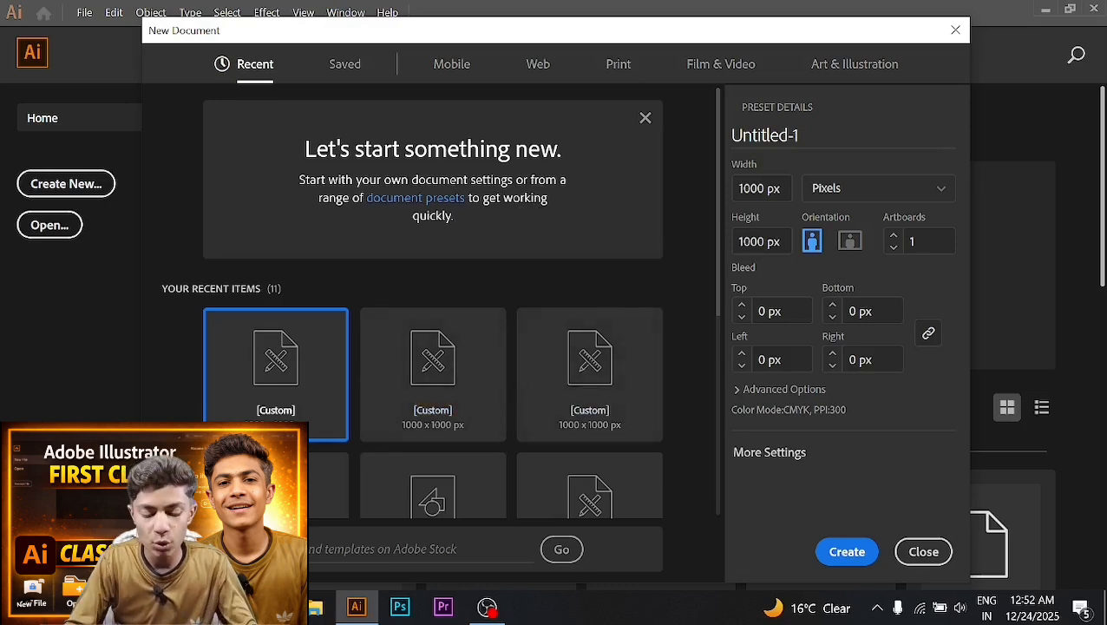
Set the new document's width and height to 1000 px each, with Pixels as the unit
{"action": "left_click", "coordinate": [762, 188]}
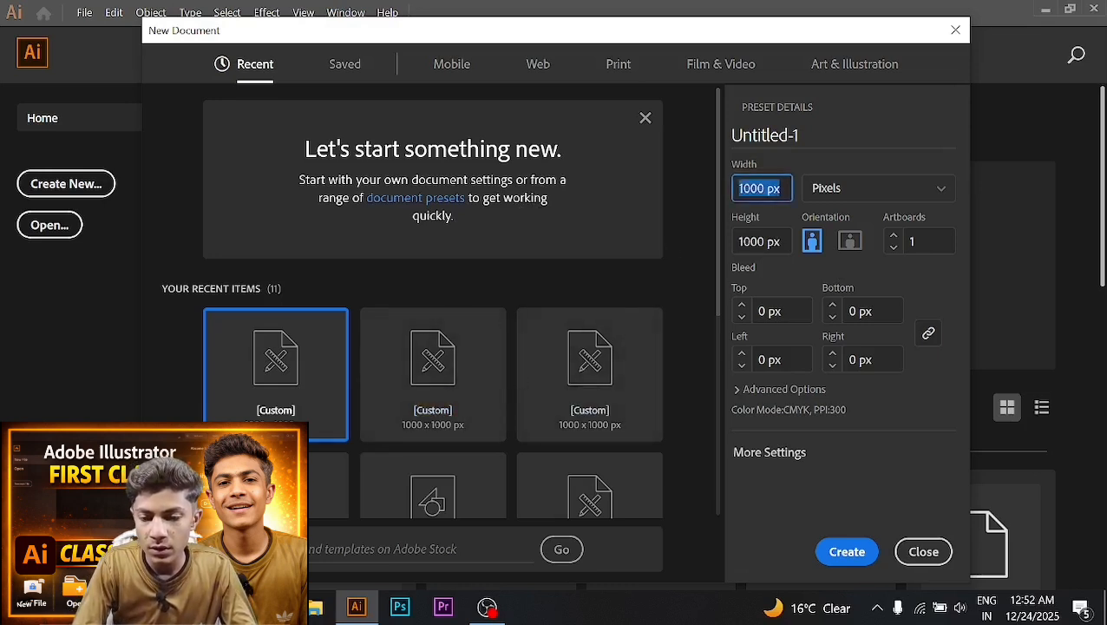
{"action": "key", "text": "BackSpace"}
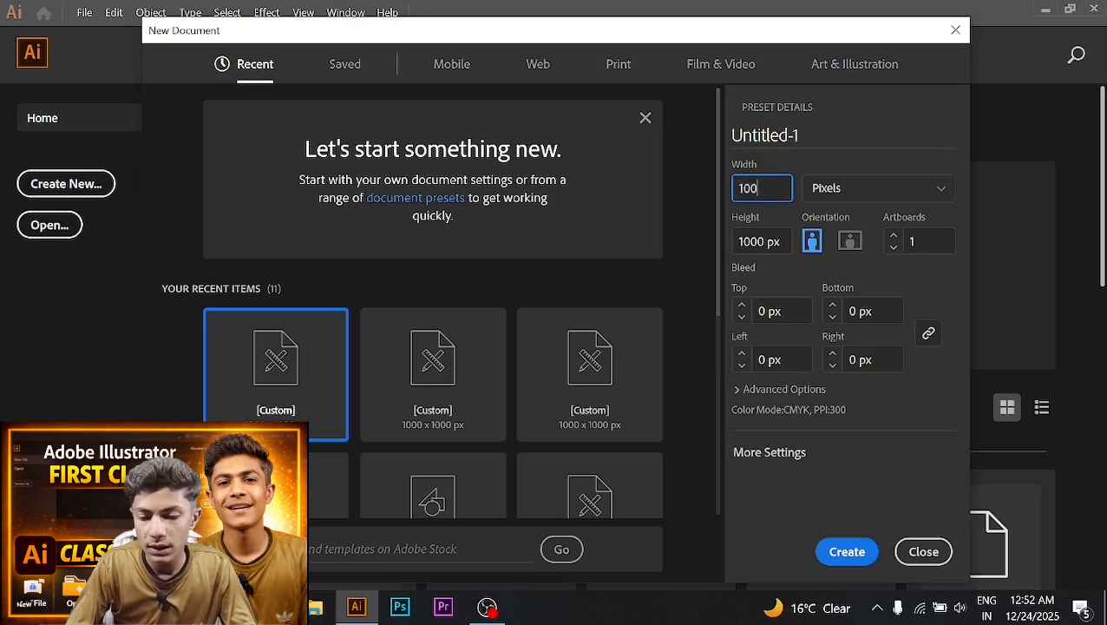
{"action": "key", "text": "Tab"}
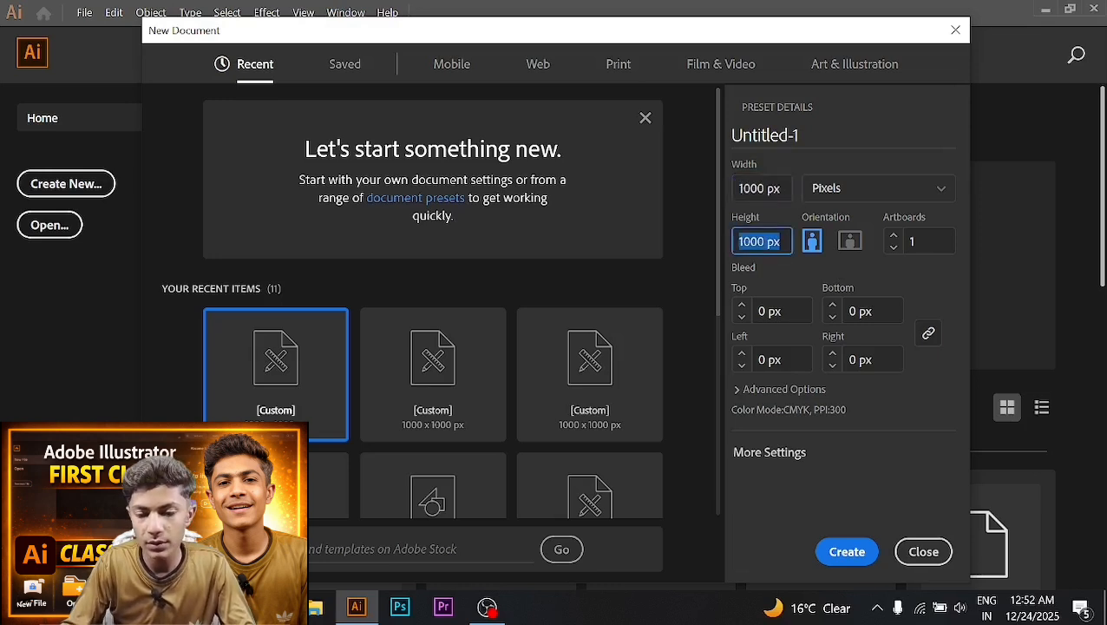
{"action": "key", "text": "BackSpace"}
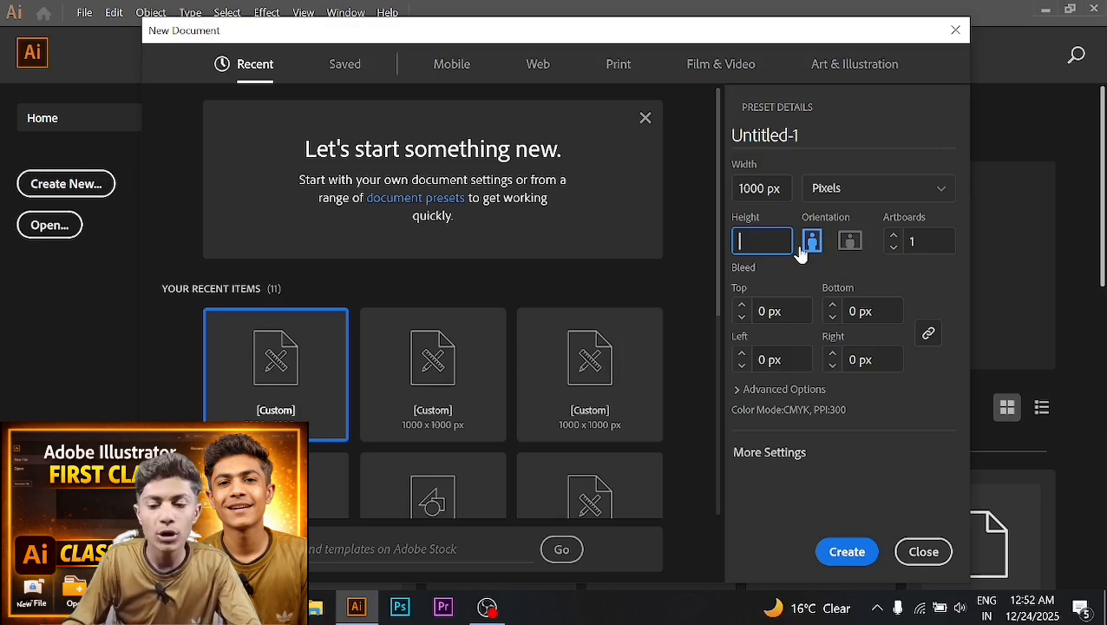
{"action": "type", "text": "1000"}
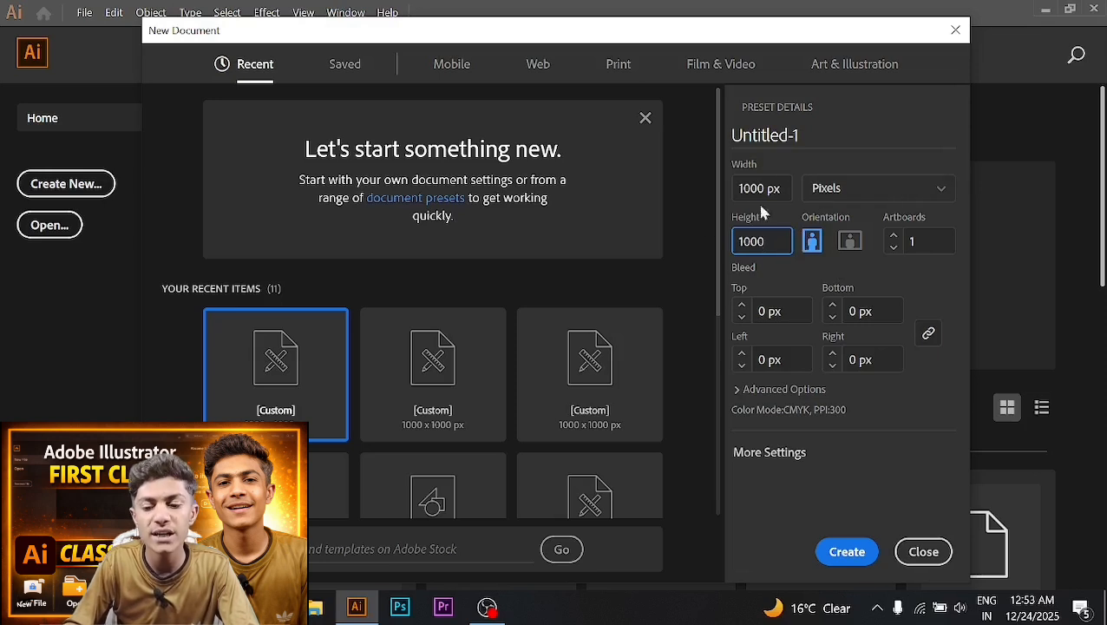
{"action": "left_click", "coordinate": [928, 189]}
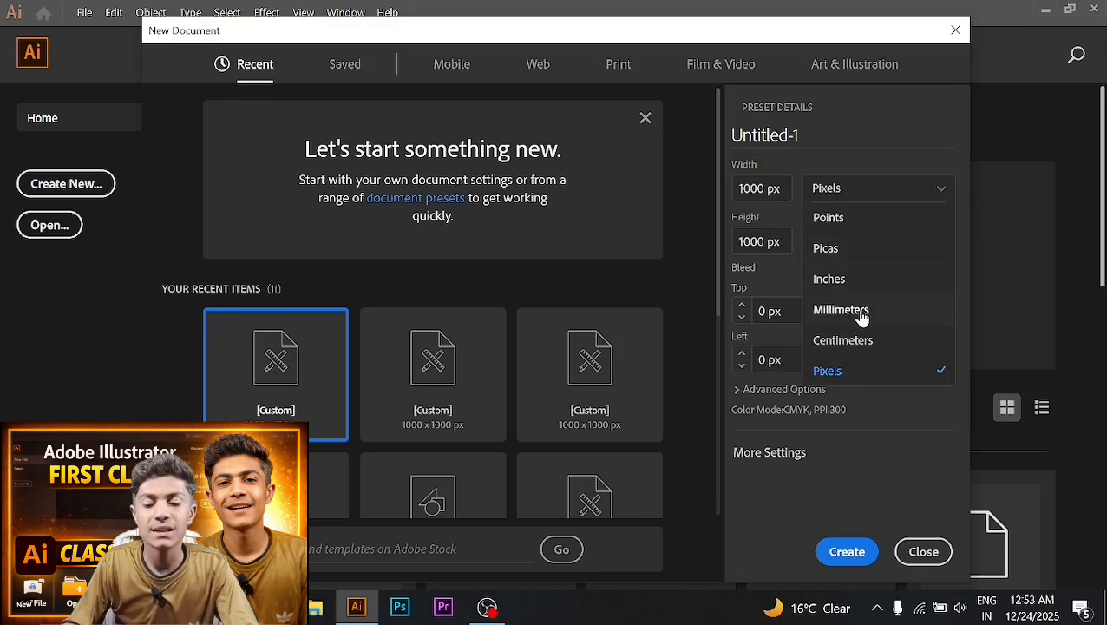
{"action": "left_click", "coordinate": [847, 373]}
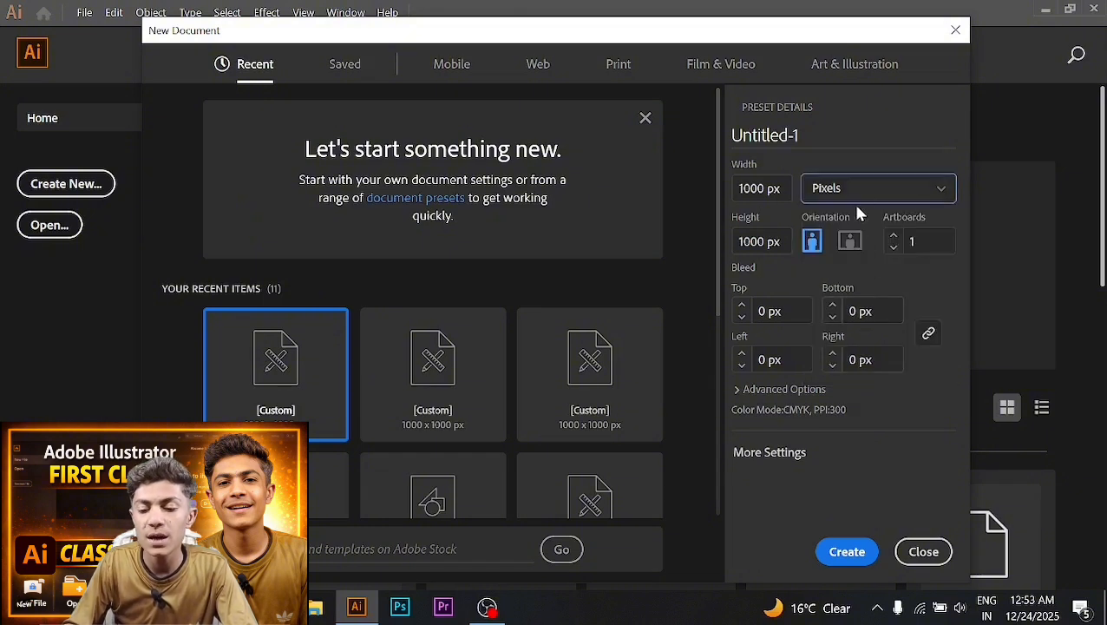
Raise the new document's number of artboards to 6 and return it to 1
{"action": "left_click", "coordinate": [894, 238]}
{"action": "left_click", "coordinate": [894, 237]}
{"action": "left_click", "coordinate": [894, 238]}
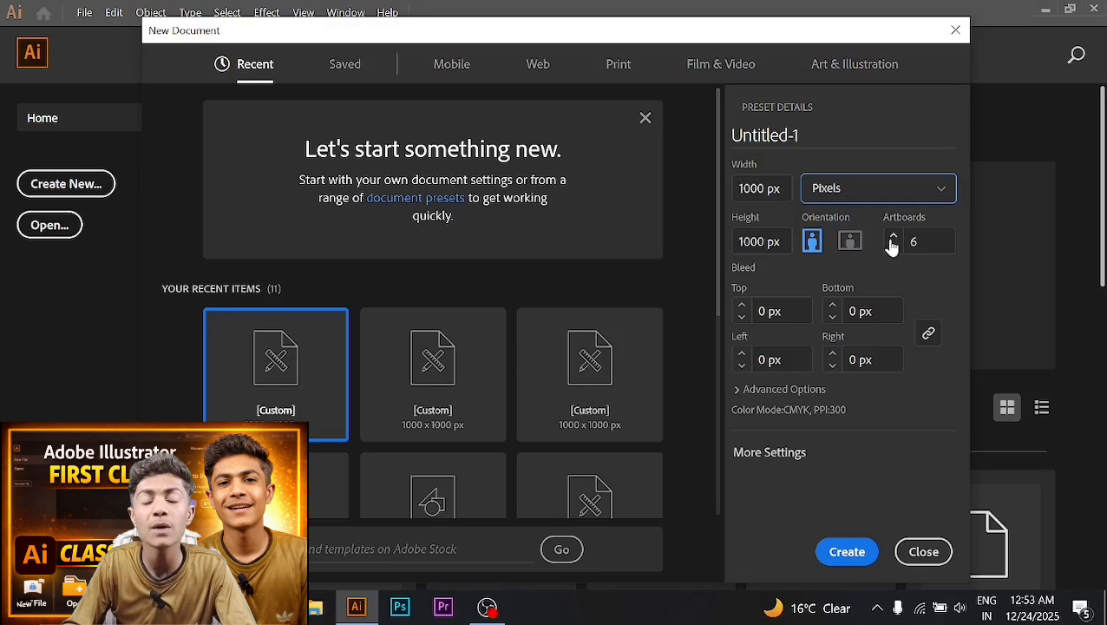
{"action": "left_click", "coordinate": [894, 248]}
{"action": "left_click", "coordinate": [894, 248]}
{"action": "left_click", "coordinate": [894, 247]}
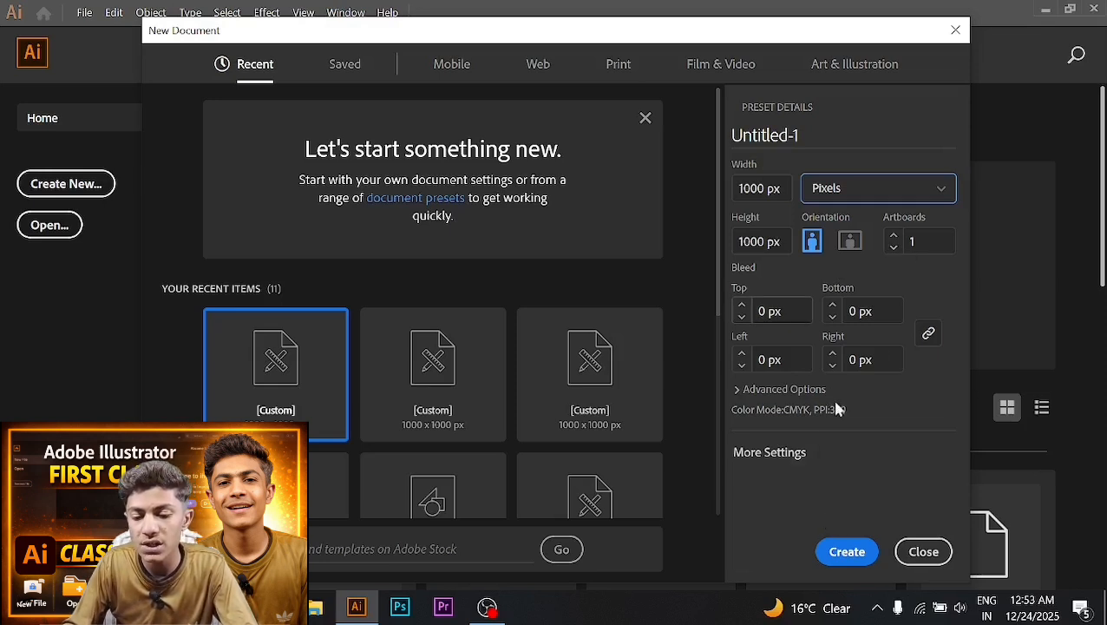
Review the new document's additional settings and dismiss them without changing anything
{"action": "left_click", "coordinate": [788, 460]}
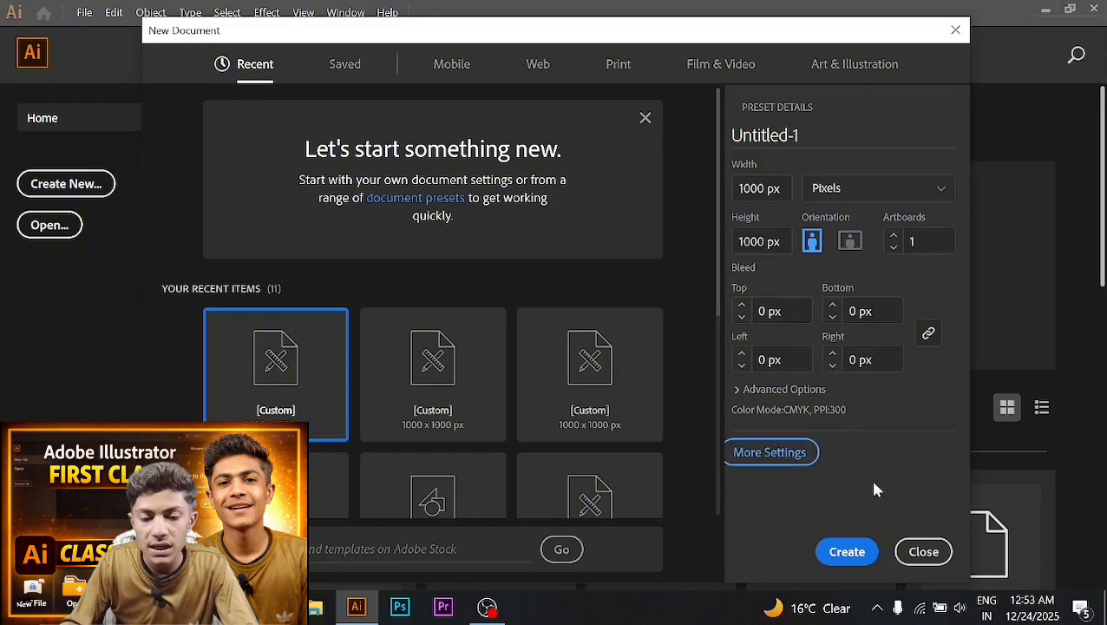
{"action": "left_click", "coordinate": [772, 458]}
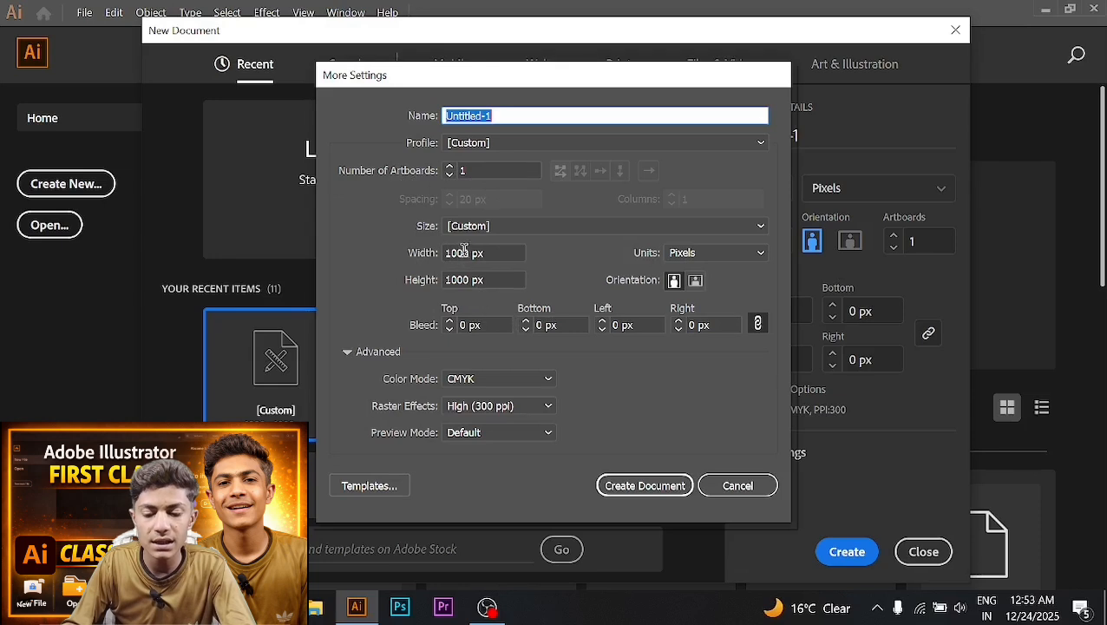
{"action": "left_click", "coordinate": [732, 488]}
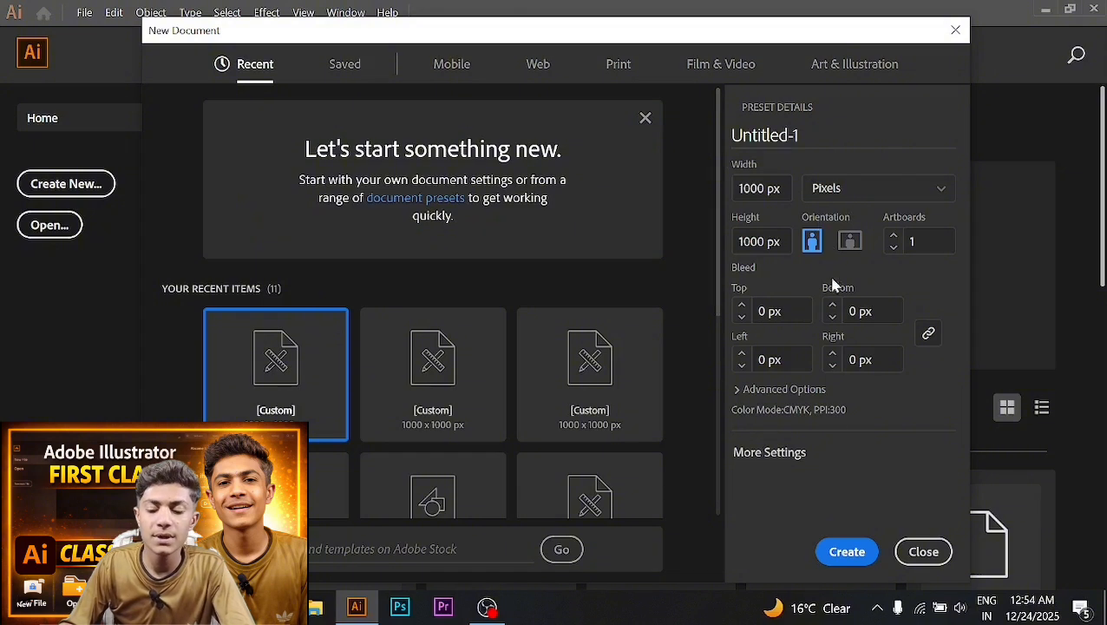
Create the document with the chosen settings and undock the drawing tools from the workspace edge
{"action": "left_click", "coordinate": [847, 548]}
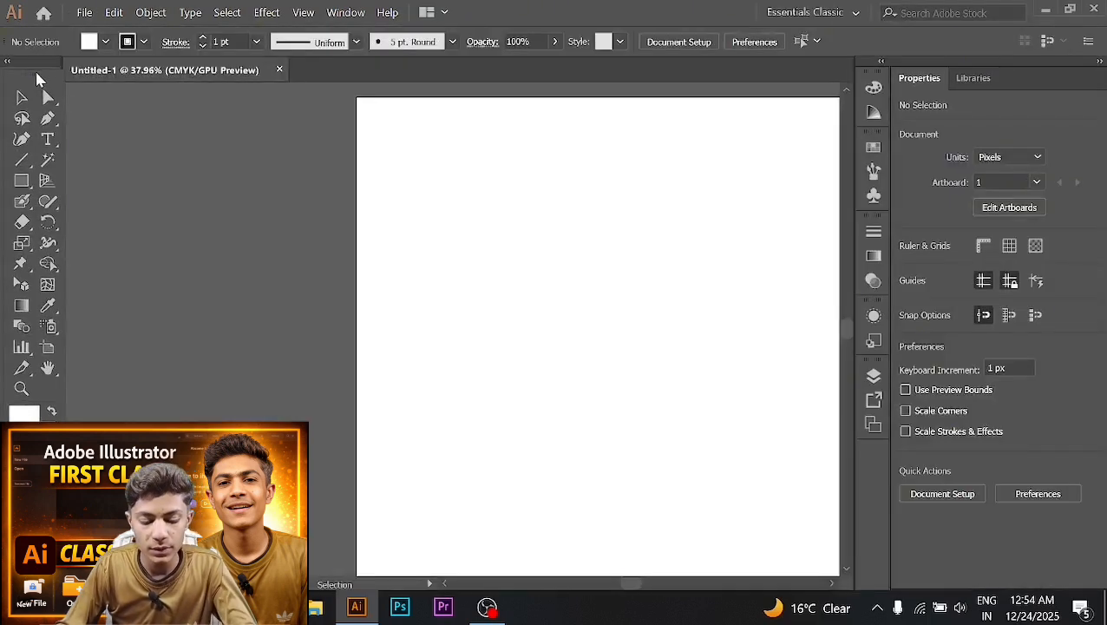
{"action": "left_click_drag", "start_coordinate": [30, 73], "coordinate": [36, 80]}
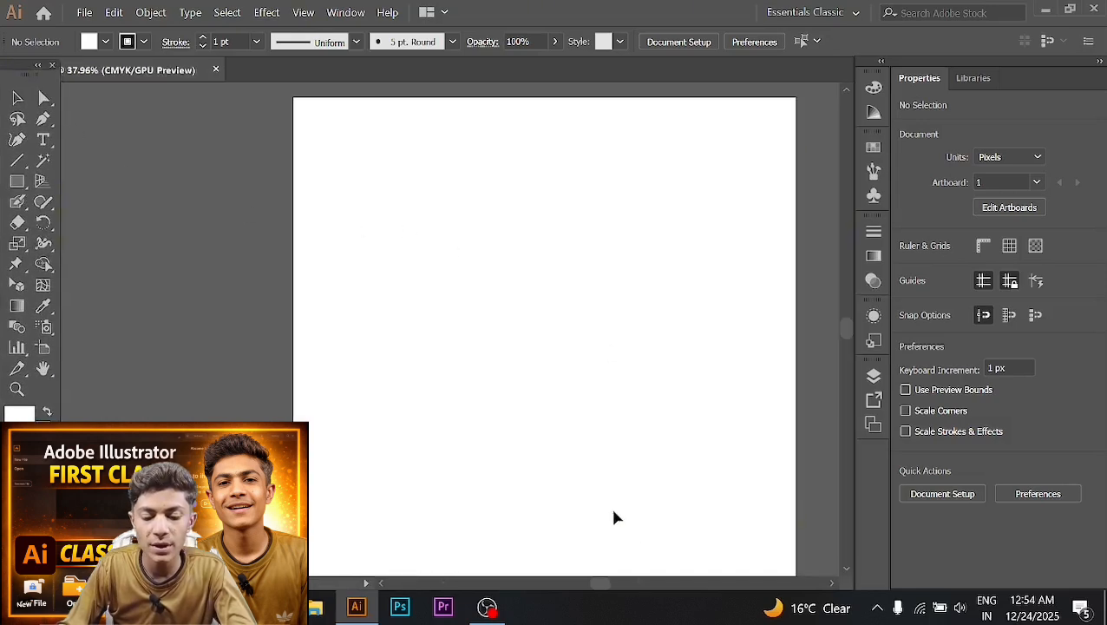
{"action": "scroll", "coordinate": [539, 409], "scroll_direction": "down", "scroll_amount": 2}
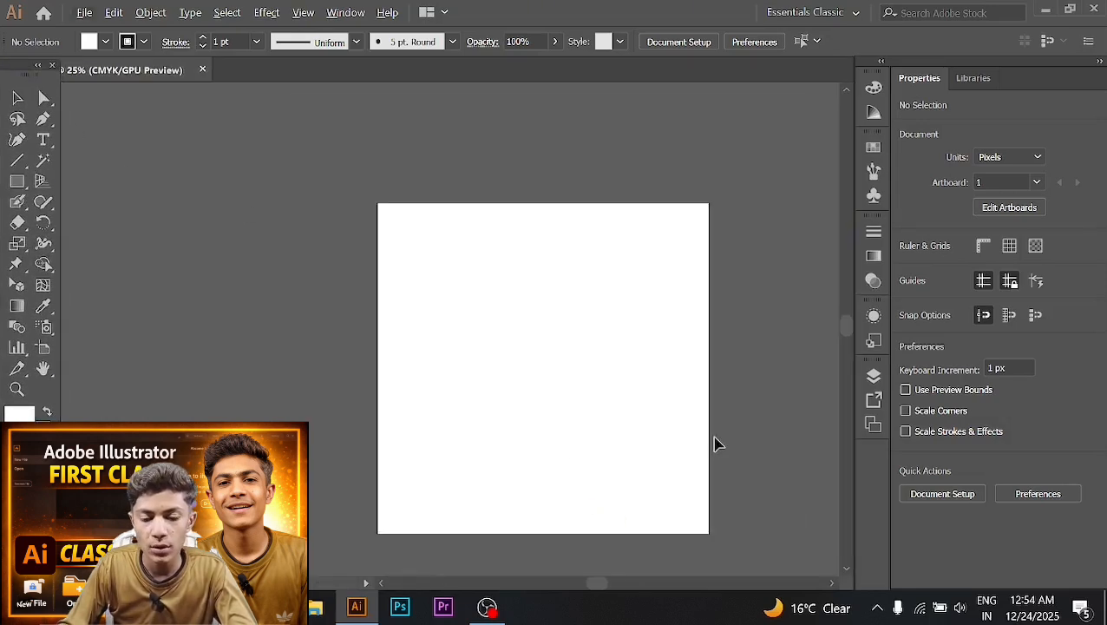
{"action": "scroll", "coordinate": [694, 504], "scroll_direction": "down", "scroll_amount": 1}
{"action": "scroll", "coordinate": [603, 583], "scroll_direction": "right", "scroll_amount": 2}
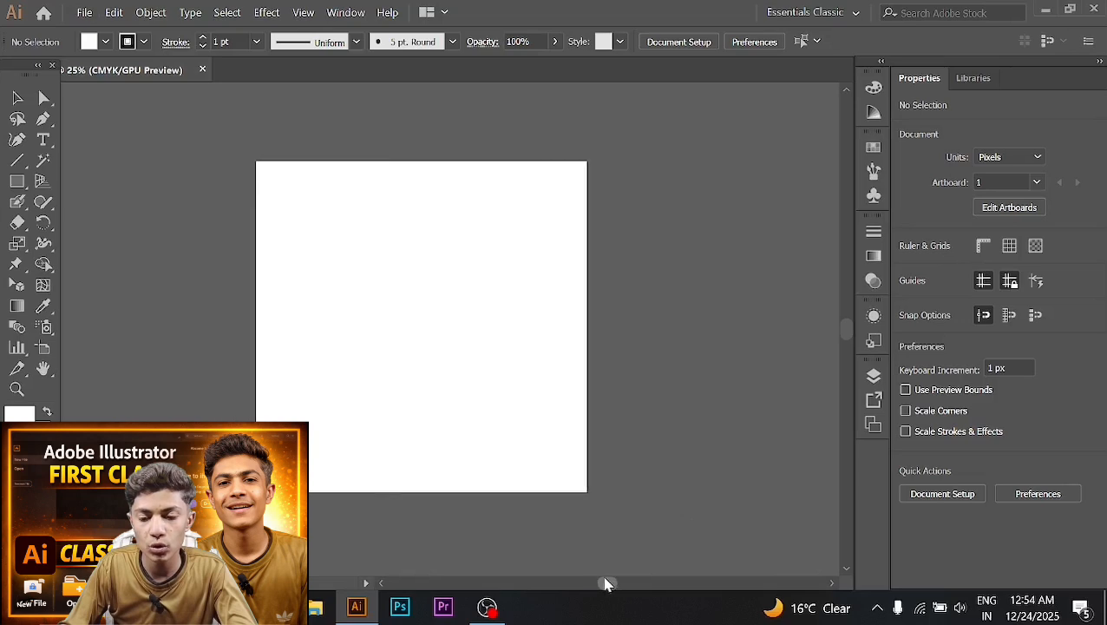
{"action": "scroll", "coordinate": [602, 370], "scroll_direction": "down", "scroll_amount": 2}
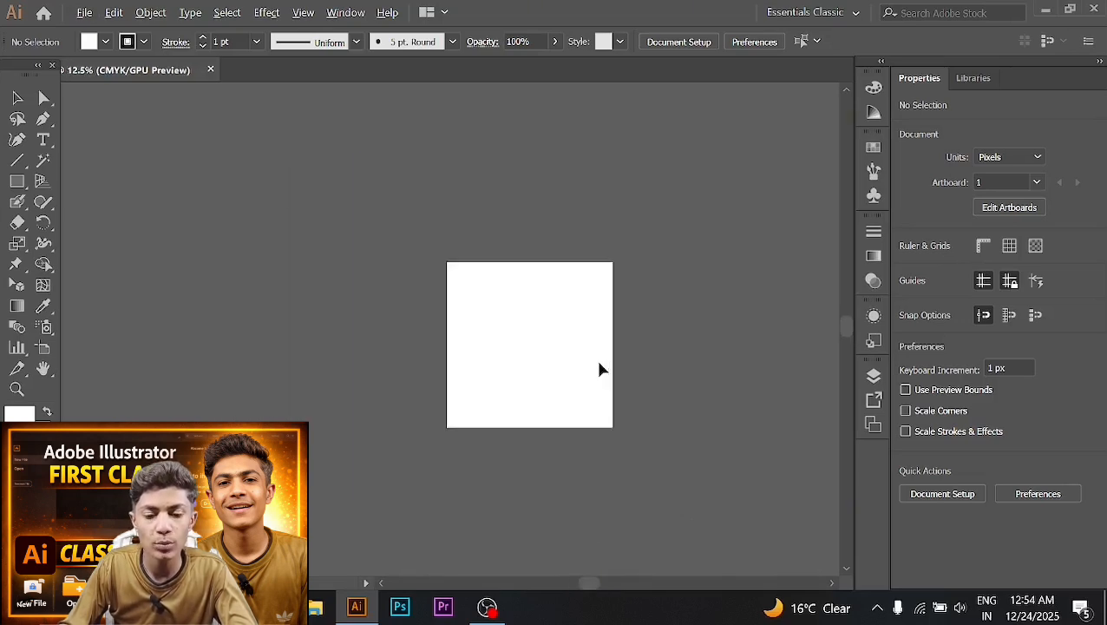
{"action": "scroll", "coordinate": [600, 370], "scroll_direction": "up", "scroll_amount": 1}
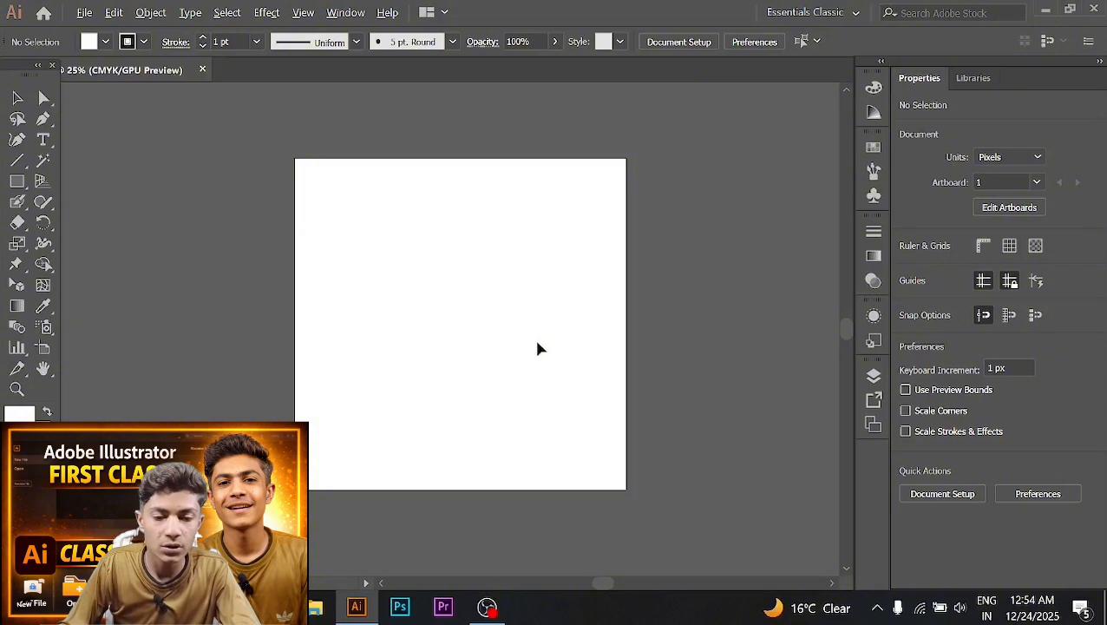
{"action": "scroll", "coordinate": [537, 348], "scroll_direction": "up", "scroll_amount": 1}
{"action": "scroll", "coordinate": [518, 369], "scroll_direction": "down", "scroll_amount": 1}
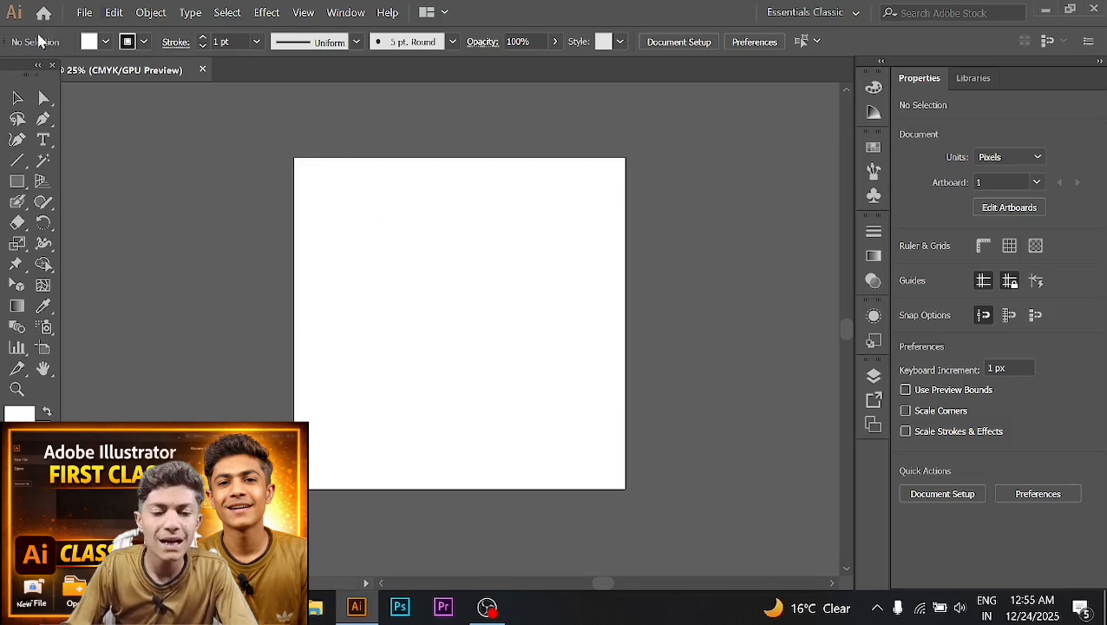
Save the document as class 1 in Adobe Illustrator (*.AI) format in the Downloads folder, accepting the default Illustrator CC save options
{"action": "left_click", "coordinate": [85, 13]}
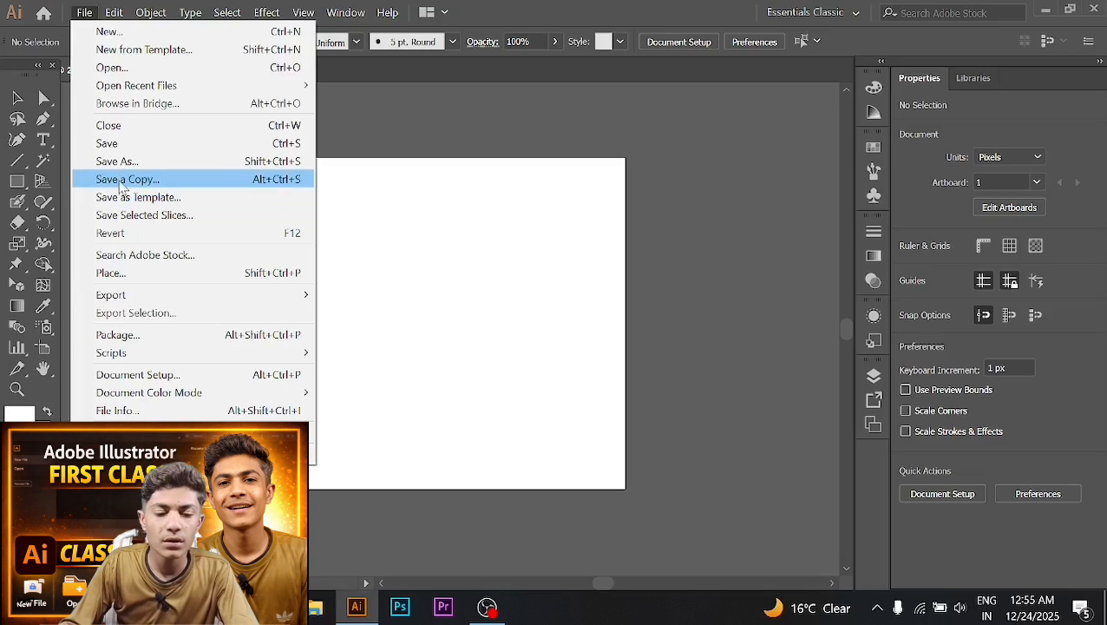
{"action": "left_click", "coordinate": [178, 165]}
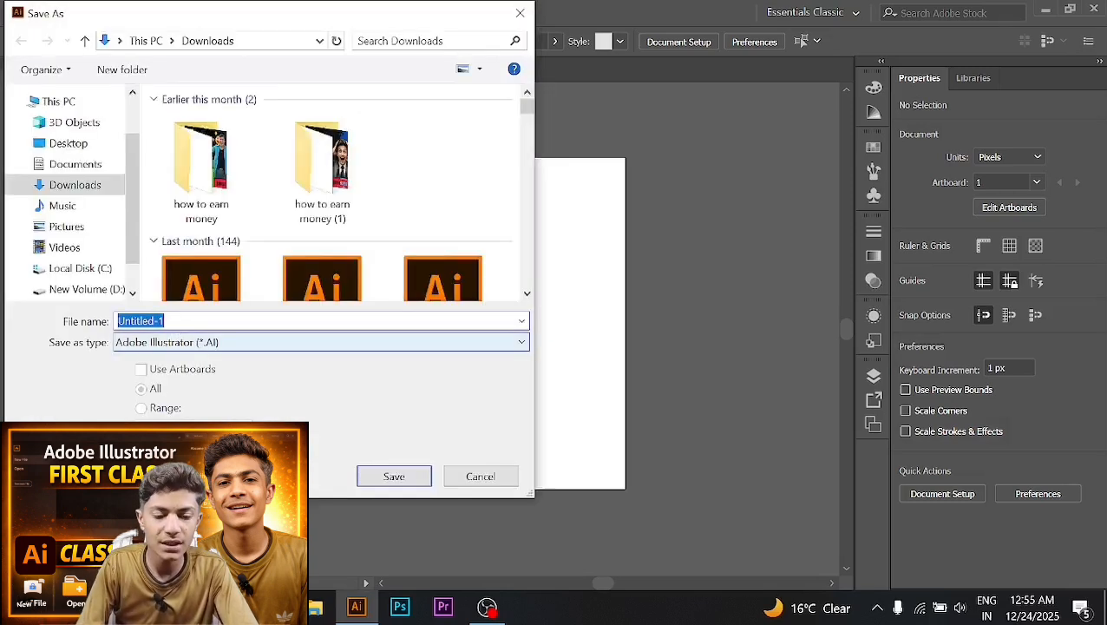
{"action": "key", "text": "BackSpace"}
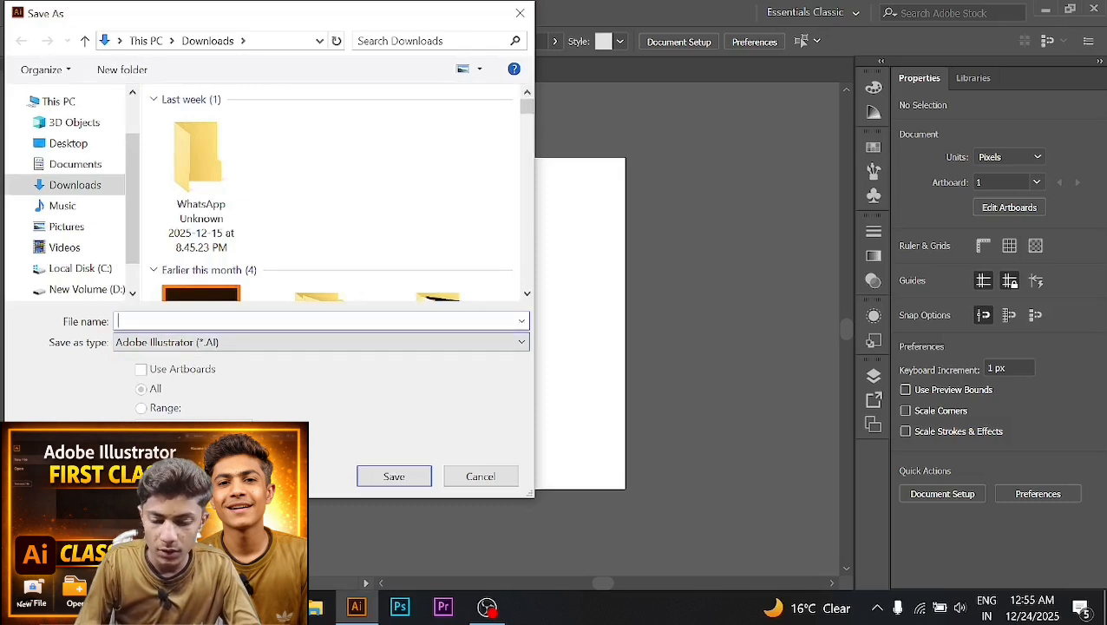
{"action": "type", "text": "ck"}
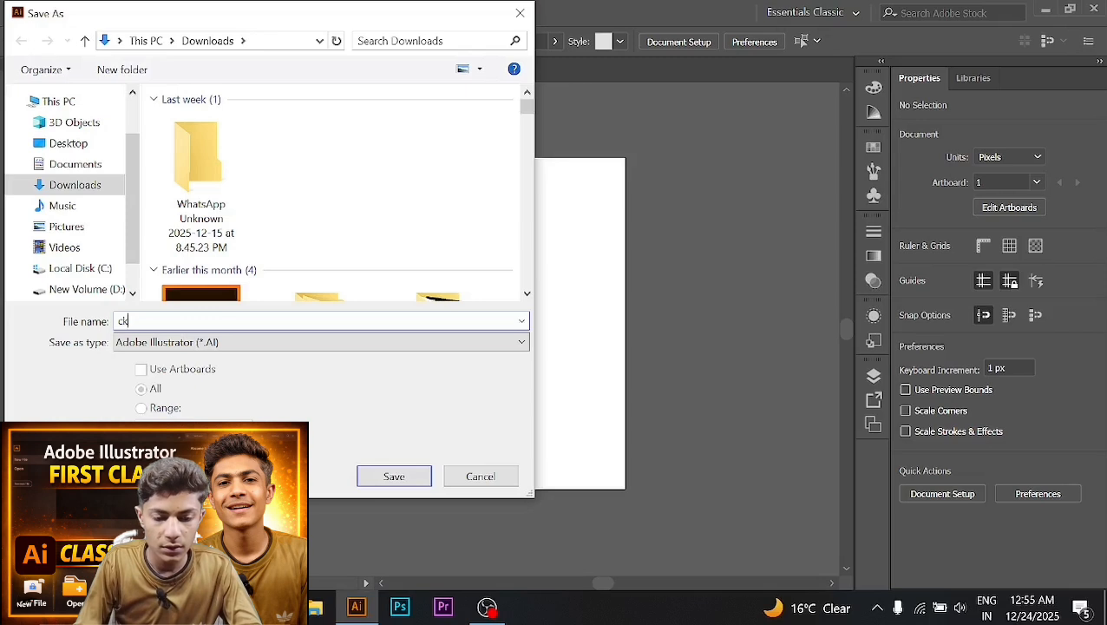
{"action": "key", "text": "BackSpace"}
{"action": "type", "text": "laa"}
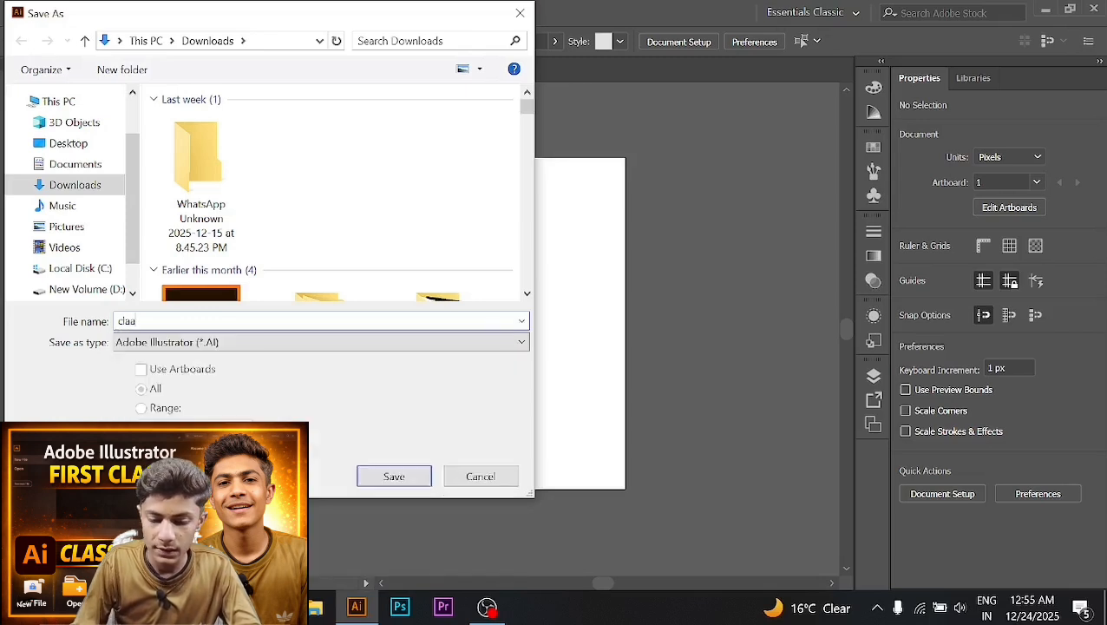
{"action": "key", "text": "BackSpace"}
{"action": "type", "text": "ss"}
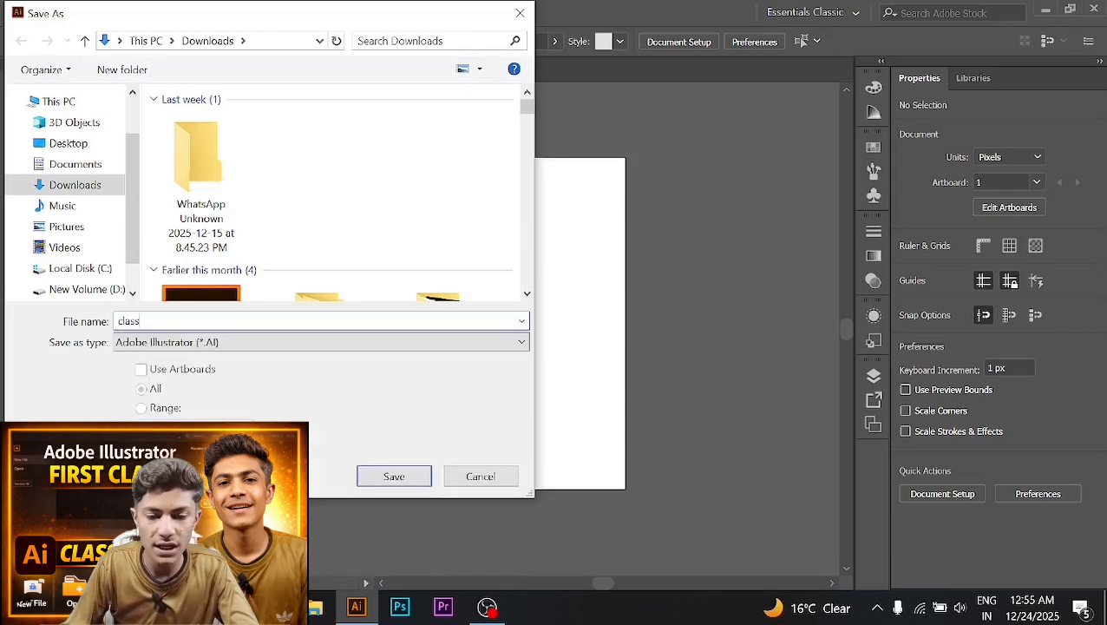
{"action": "type", "text": " 1"}
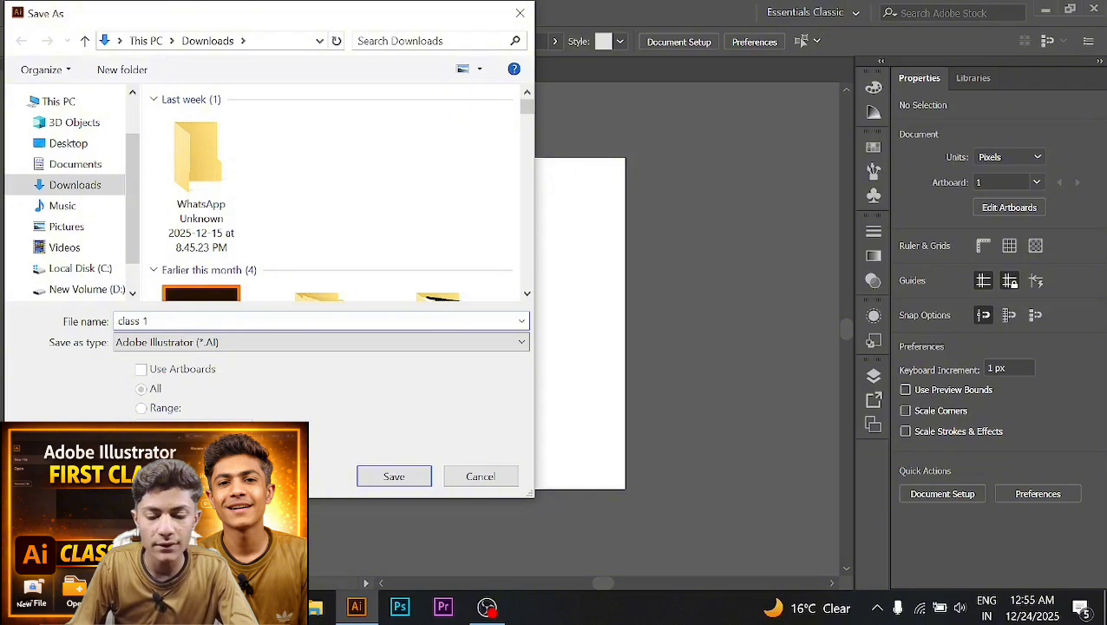
{"action": "key", "text": "Return"}
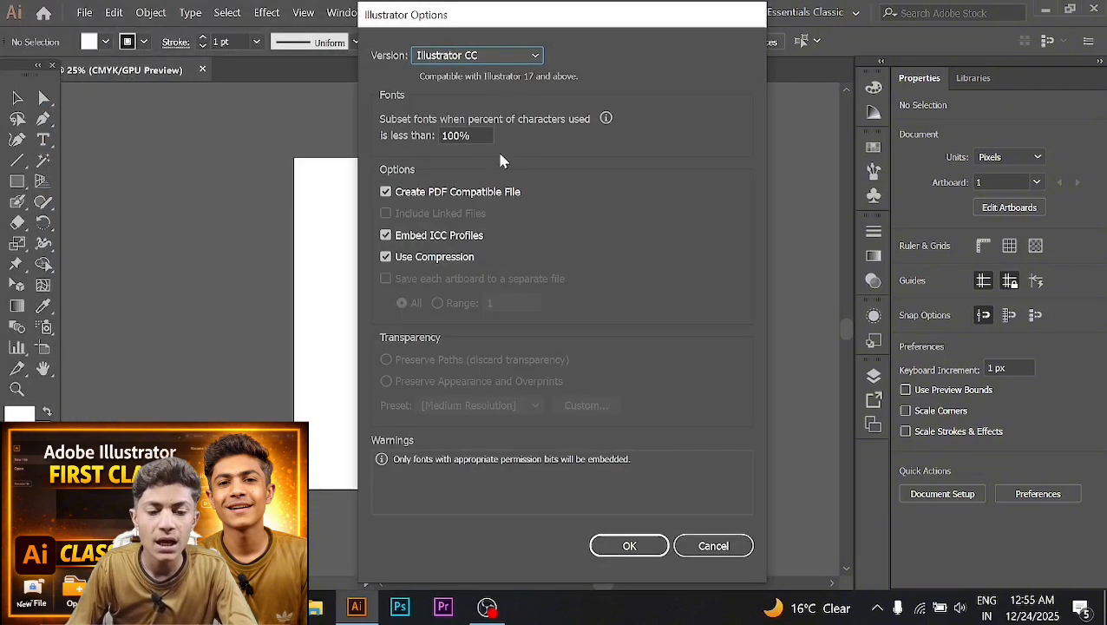
{"action": "left_click", "coordinate": [641, 552]}
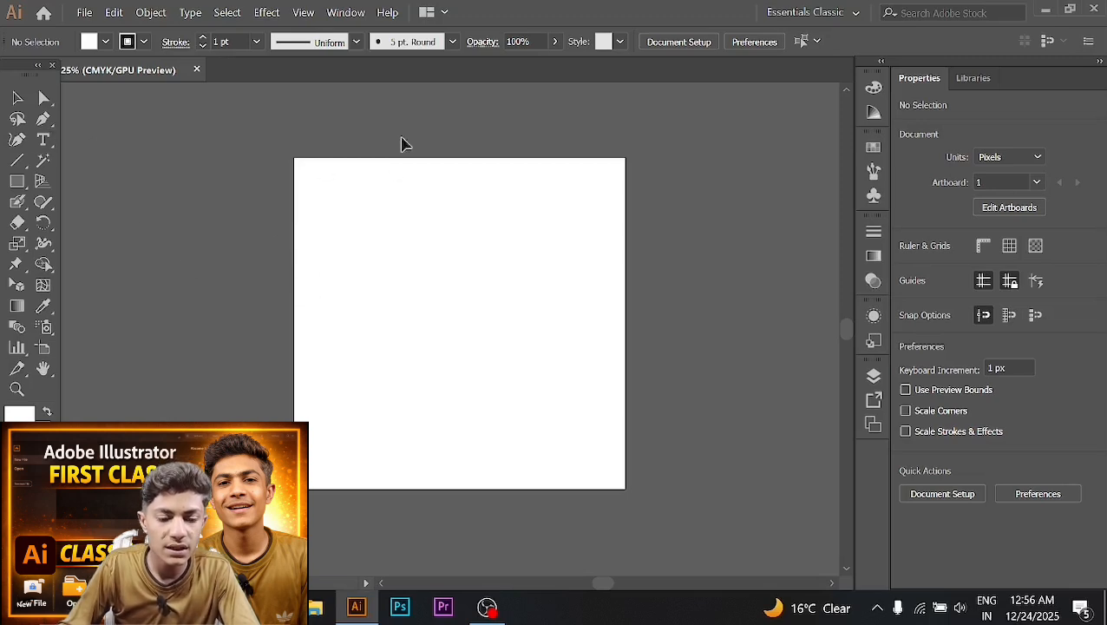
Review the available file, editing and object commands without running any of them
{"action": "left_click", "coordinate": [84, 13]}
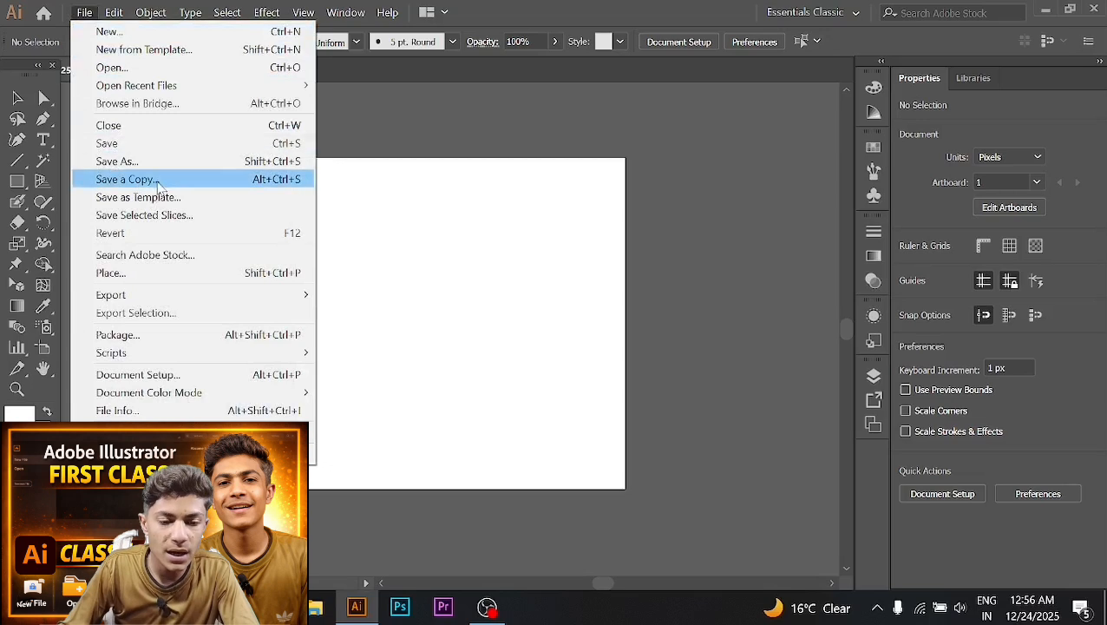
{"action": "left_click", "coordinate": [118, 16]}
{"action": "left_click", "coordinate": [114, 14]}
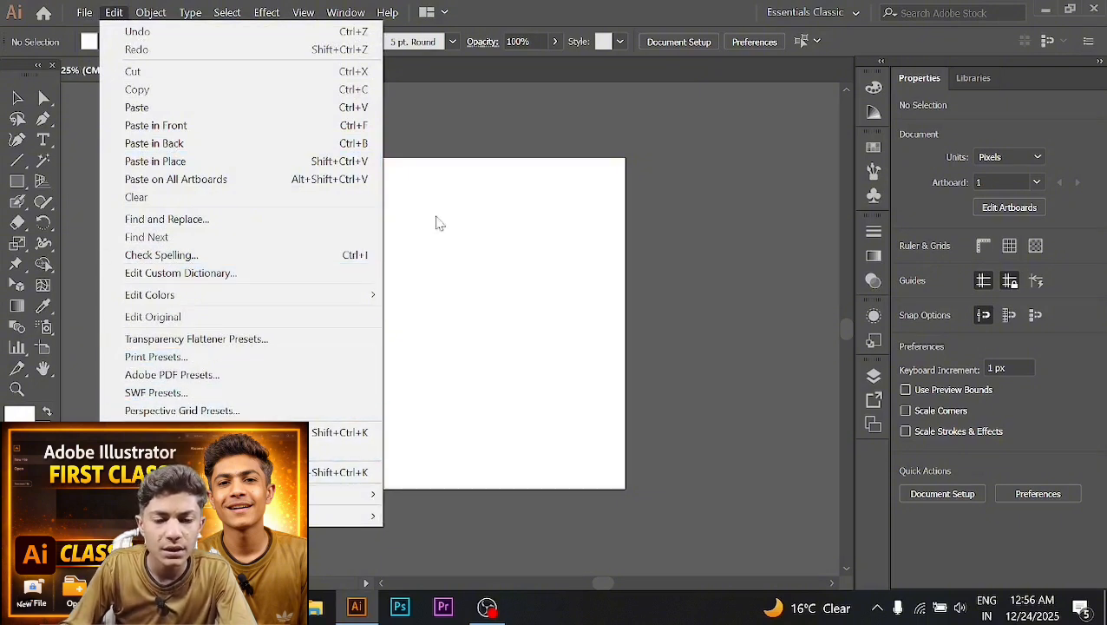
{"action": "left_click", "coordinate": [505, 154]}
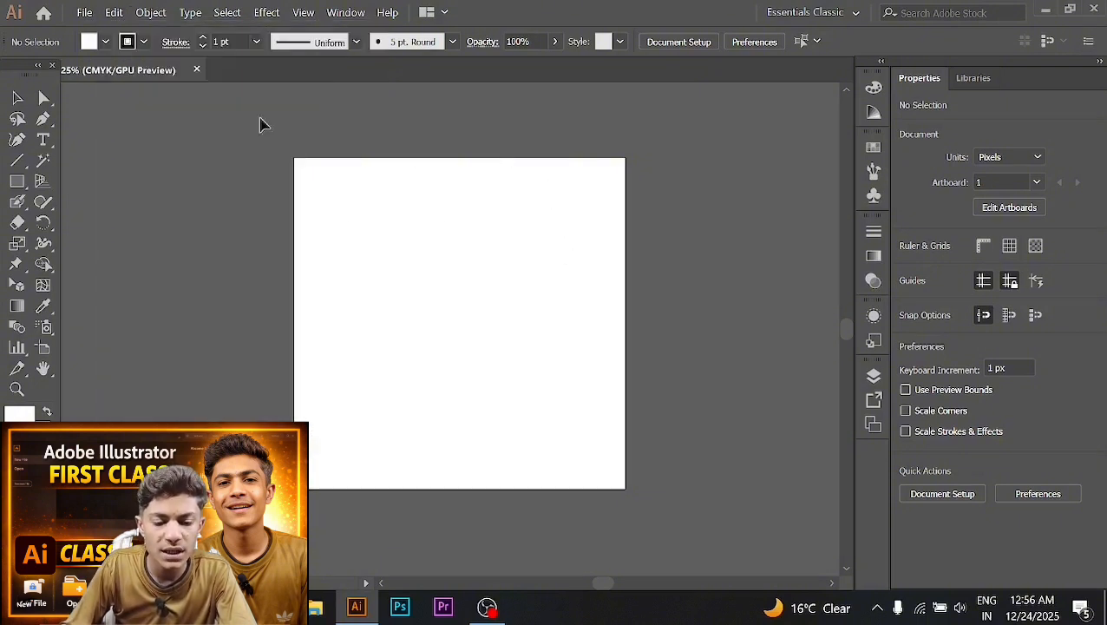
{"action": "left_click", "coordinate": [151, 14]}
{"action": "left_click", "coordinate": [150, 78]}
{"action": "left_click", "coordinate": [161, 12]}
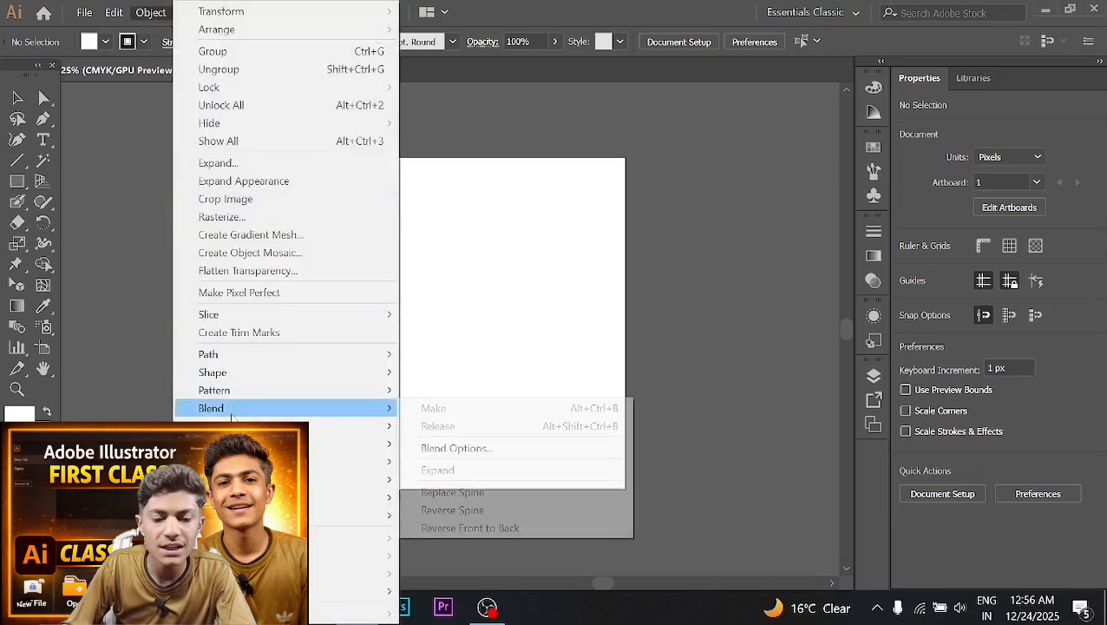
{"action": "left_click", "coordinate": [171, 62]}
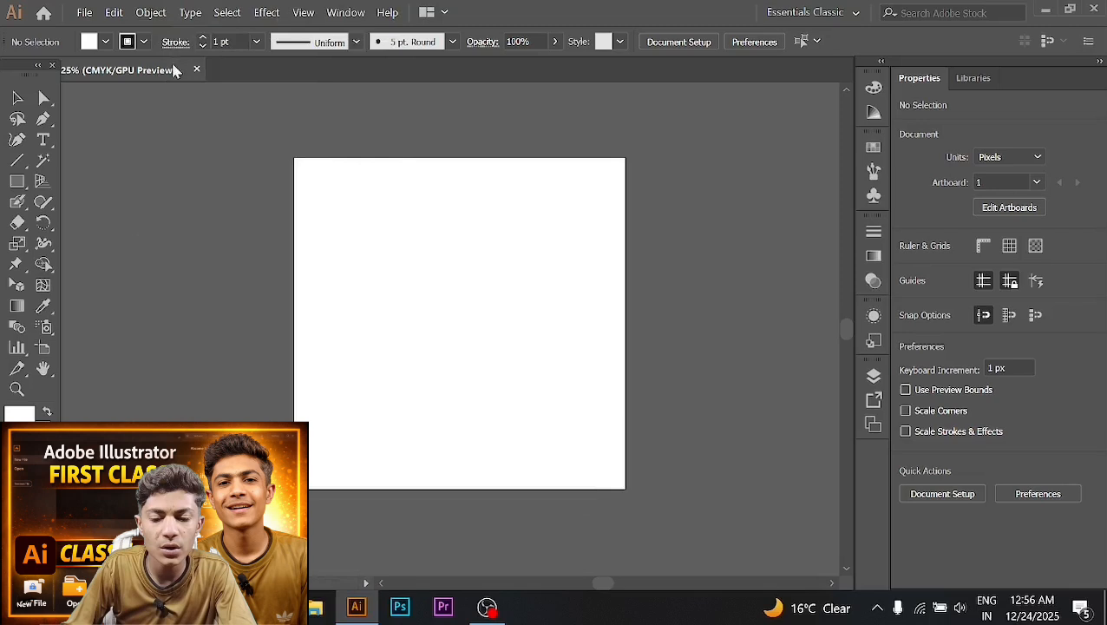
Review the available selection, effect and view commands, including the 3D effects, without applying any of them
{"action": "left_click", "coordinate": [227, 12]}
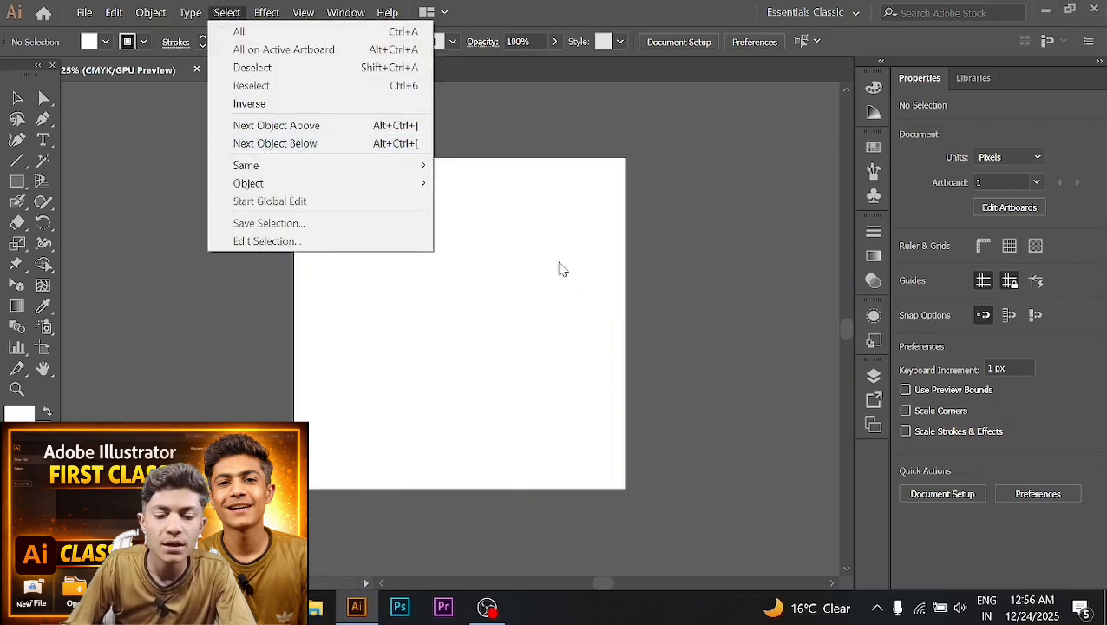
{"action": "left_click", "coordinate": [192, 73]}
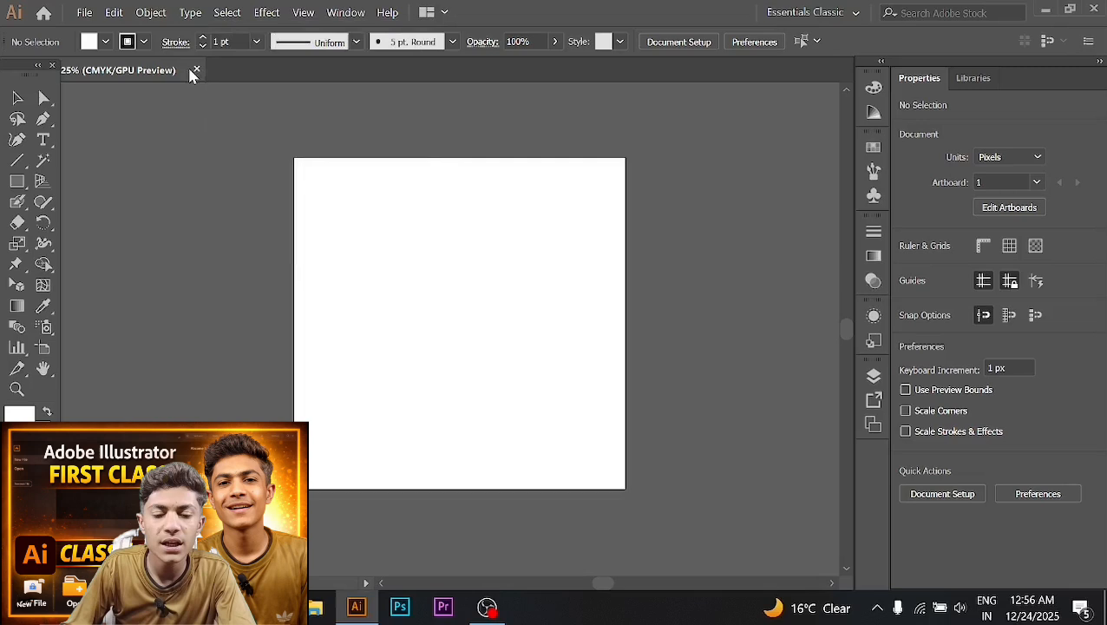
{"action": "left_click", "coordinate": [277, 13]}
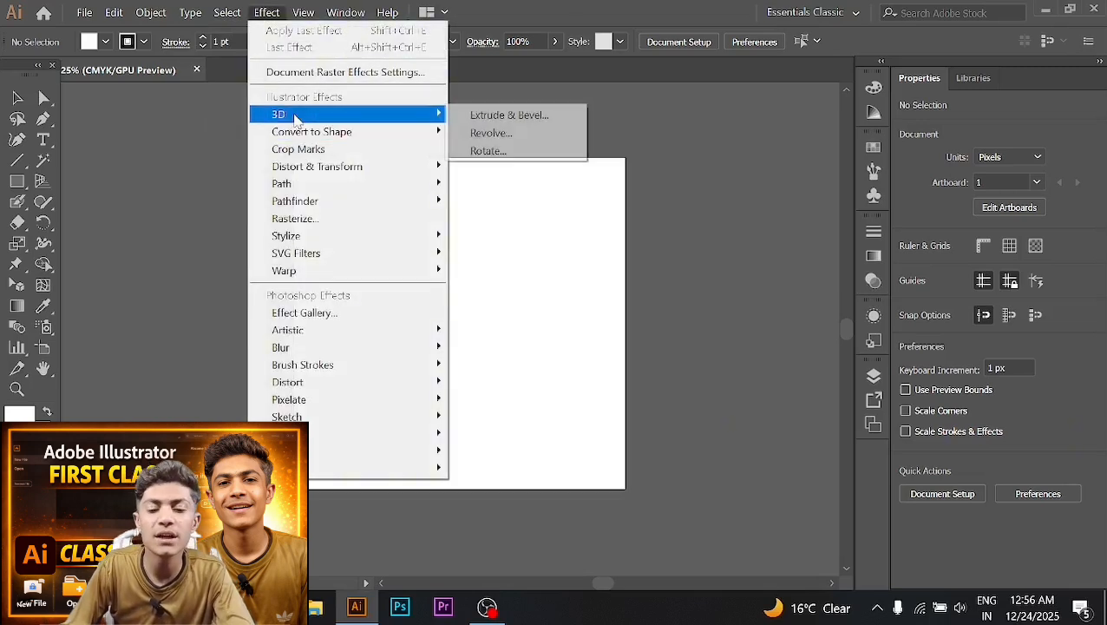
{"action": "mouse_move", "coordinate": [323, 115]}
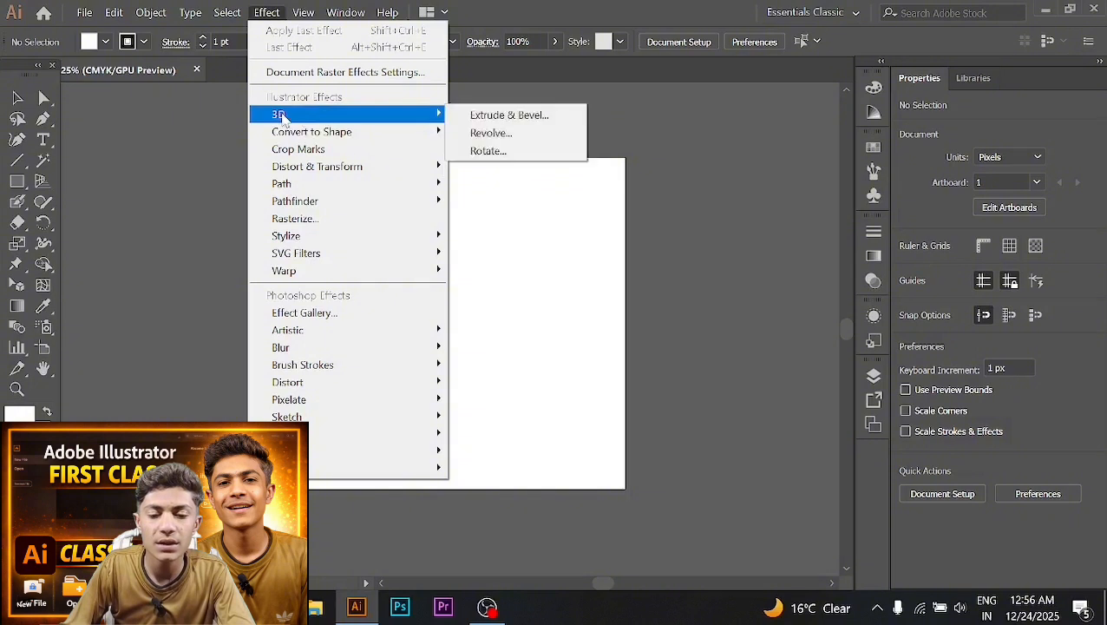
{"action": "left_click", "coordinate": [298, 13]}
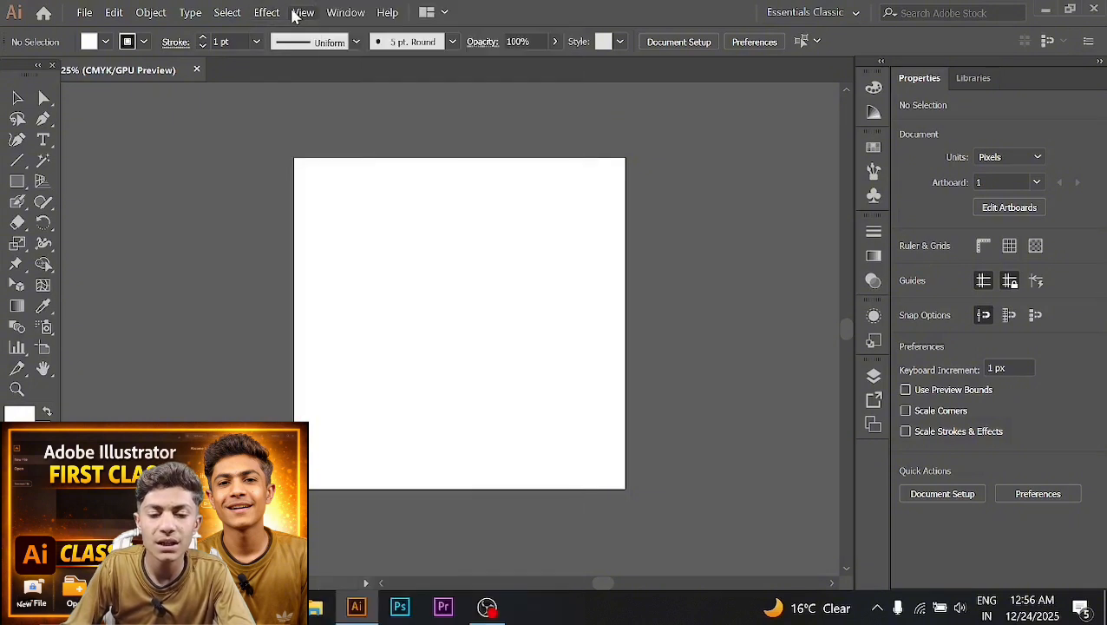
{"action": "left_click", "coordinate": [299, 14]}
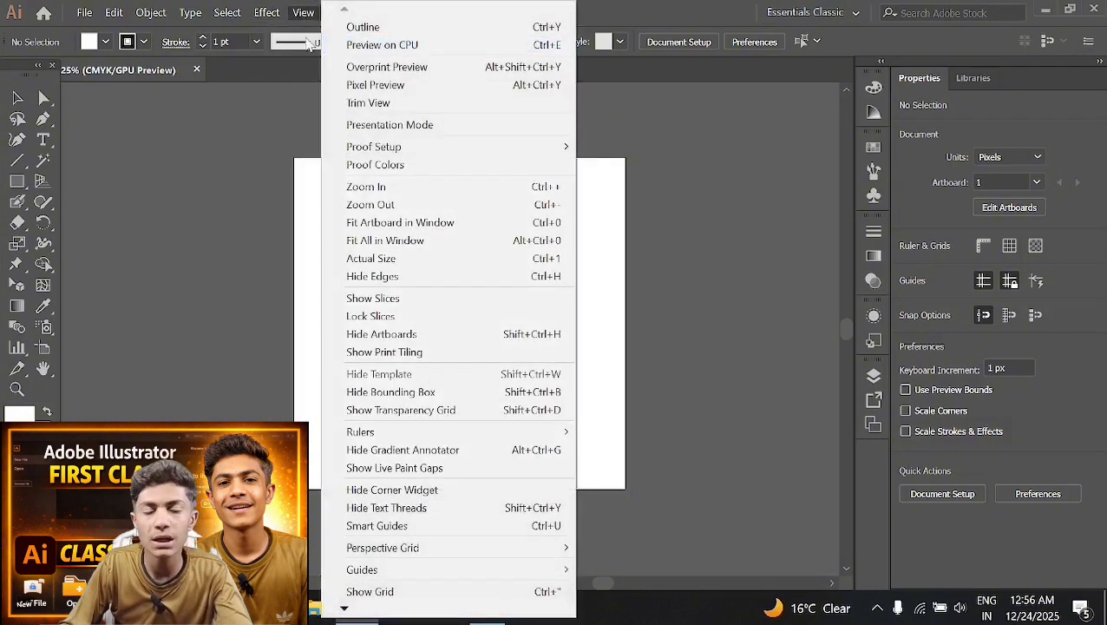
{"action": "left_click", "coordinate": [289, 80]}
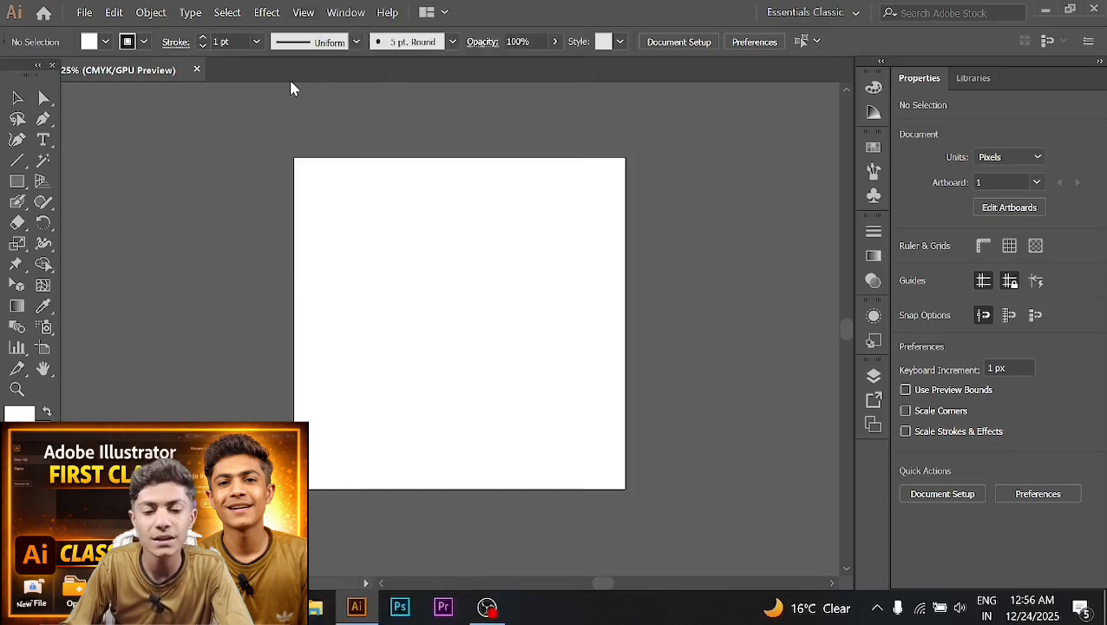
{"action": "left_click", "coordinate": [384, 14]}
{"action": "left_click", "coordinate": [340, 68]}
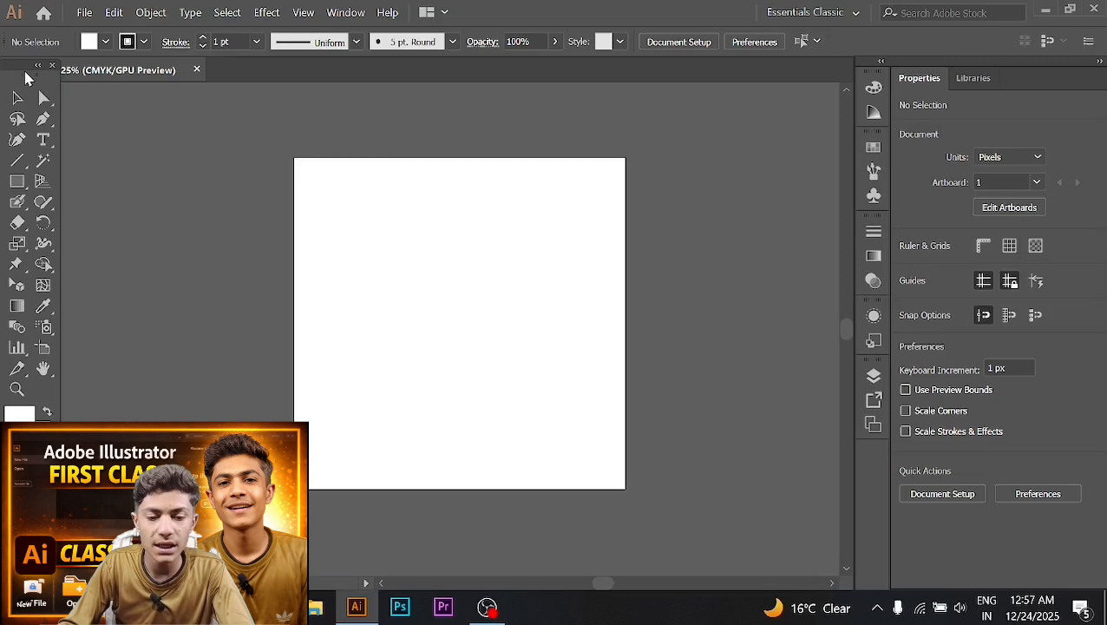
Move the drawing tools closer to the artboard and undock the collapsed panel groups and the Properties and Libraries group as floating panels
{"action": "left_click_drag", "start_coordinate": [23, 80], "coordinate": [184, 122]}
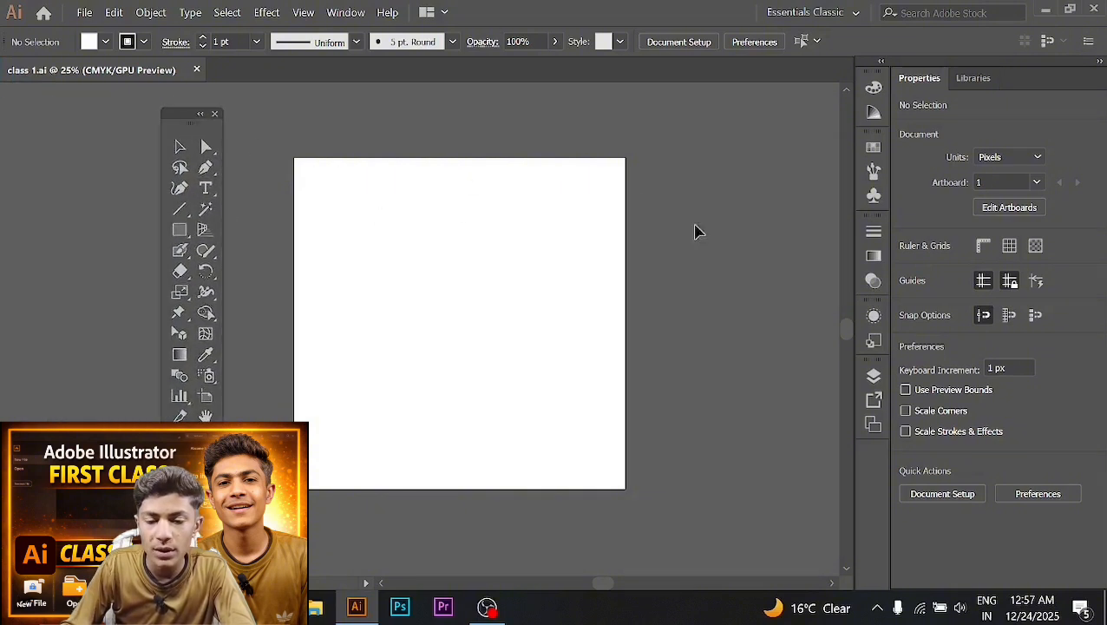
{"action": "left_click_drag", "start_coordinate": [883, 81], "coordinate": [517, 198]}
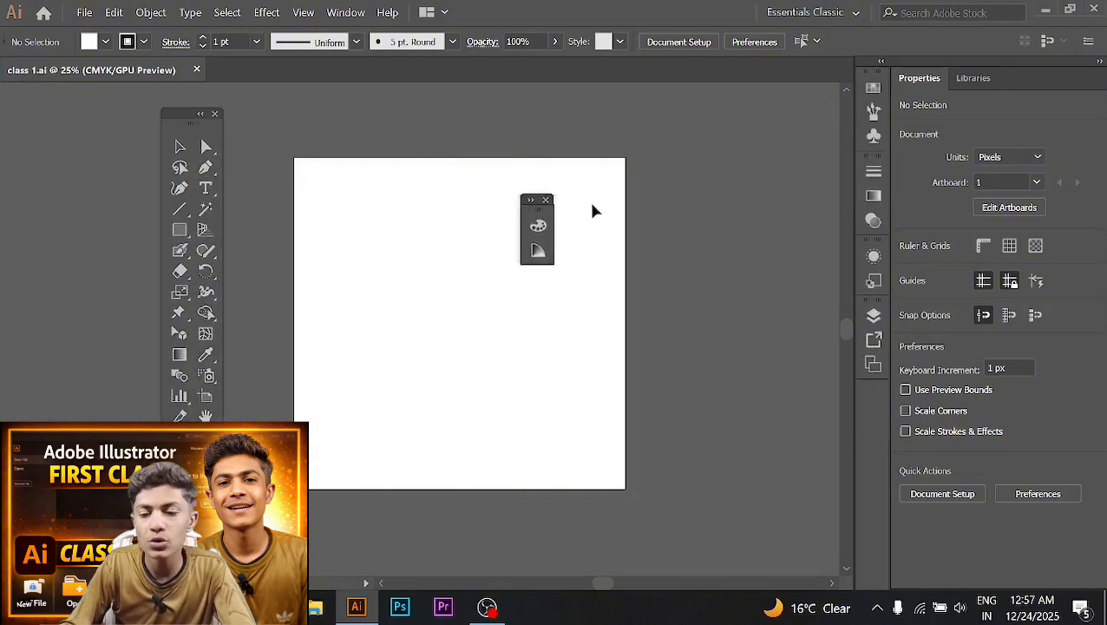
{"action": "left_click_drag", "start_coordinate": [884, 157], "coordinate": [556, 332]}
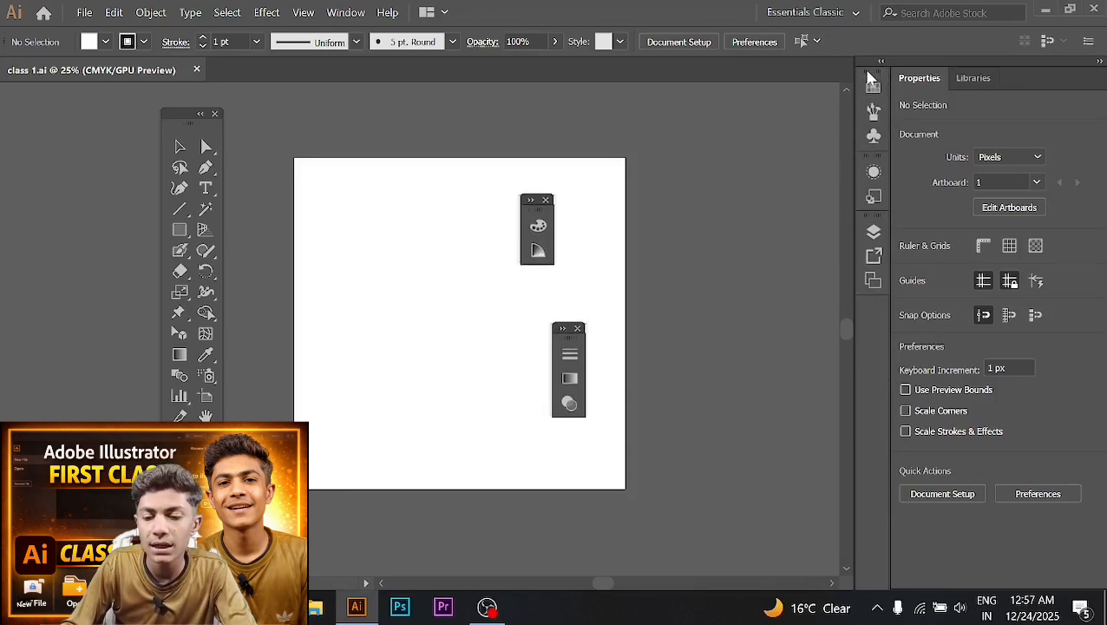
{"action": "left_click_drag", "start_coordinate": [872, 79], "coordinate": [358, 210]}
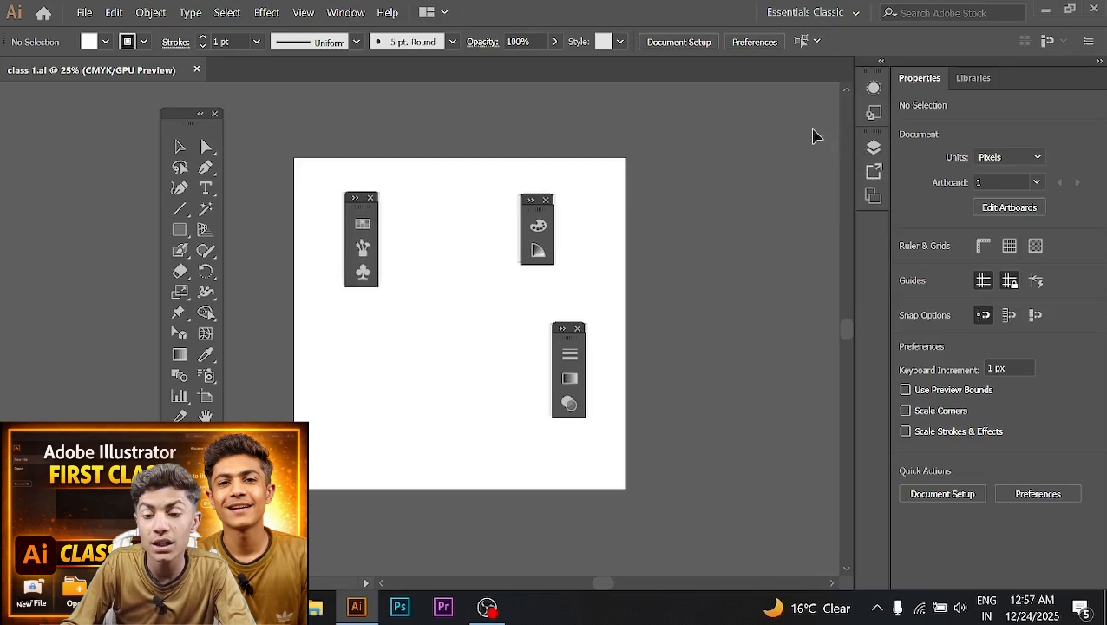
{"action": "left_click_drag", "start_coordinate": [875, 136], "coordinate": [758, 232]}
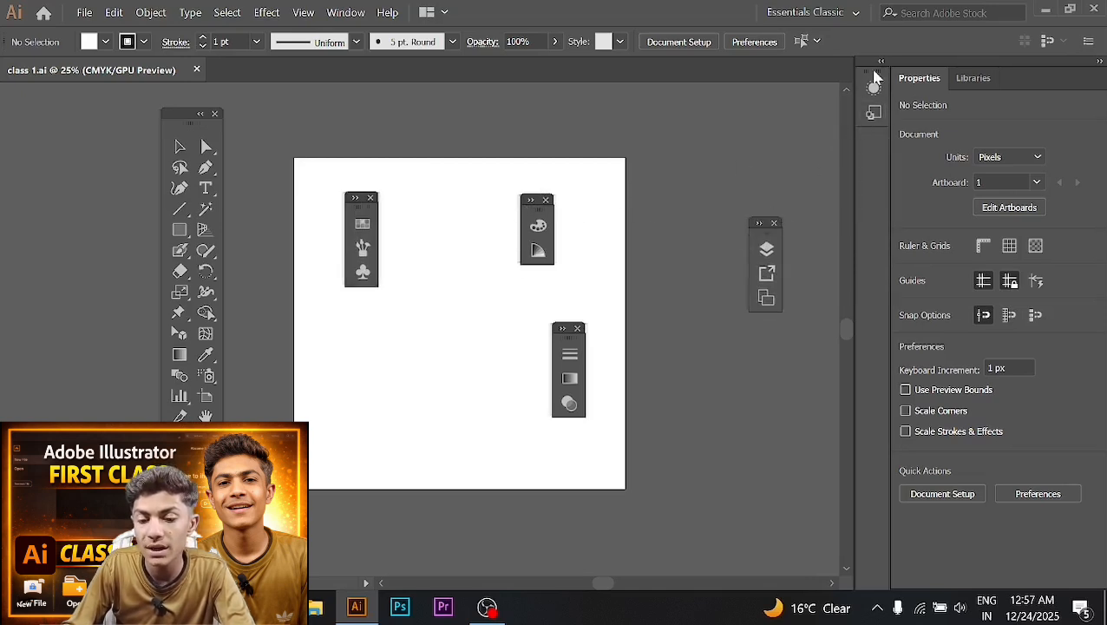
{"action": "left_click_drag", "start_coordinate": [871, 72], "coordinate": [688, 337]}
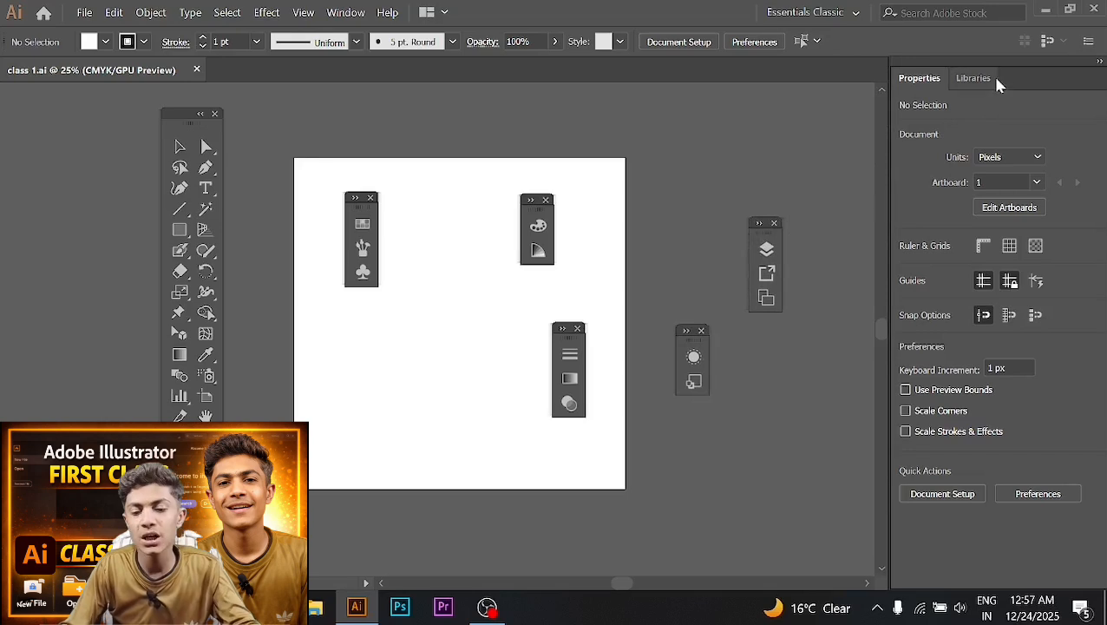
{"action": "left_click_drag", "start_coordinate": [1026, 77], "coordinate": [656, 145]}
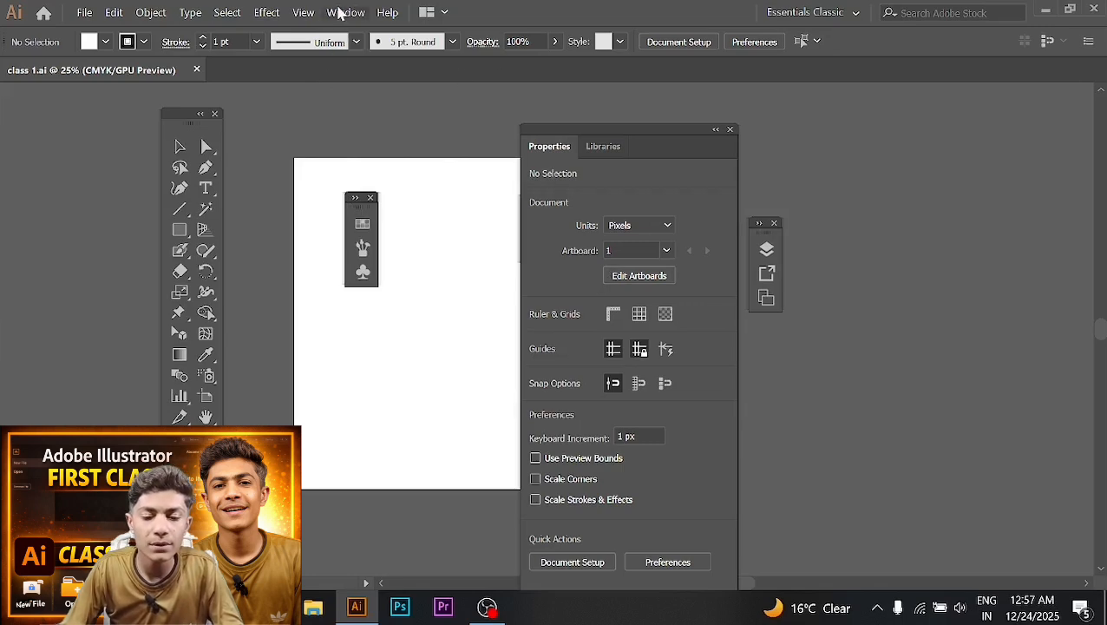
Reset the Essentials Classic workspace to restore the docked toolbar and panels
{"action": "left_click", "coordinate": [348, 13]}
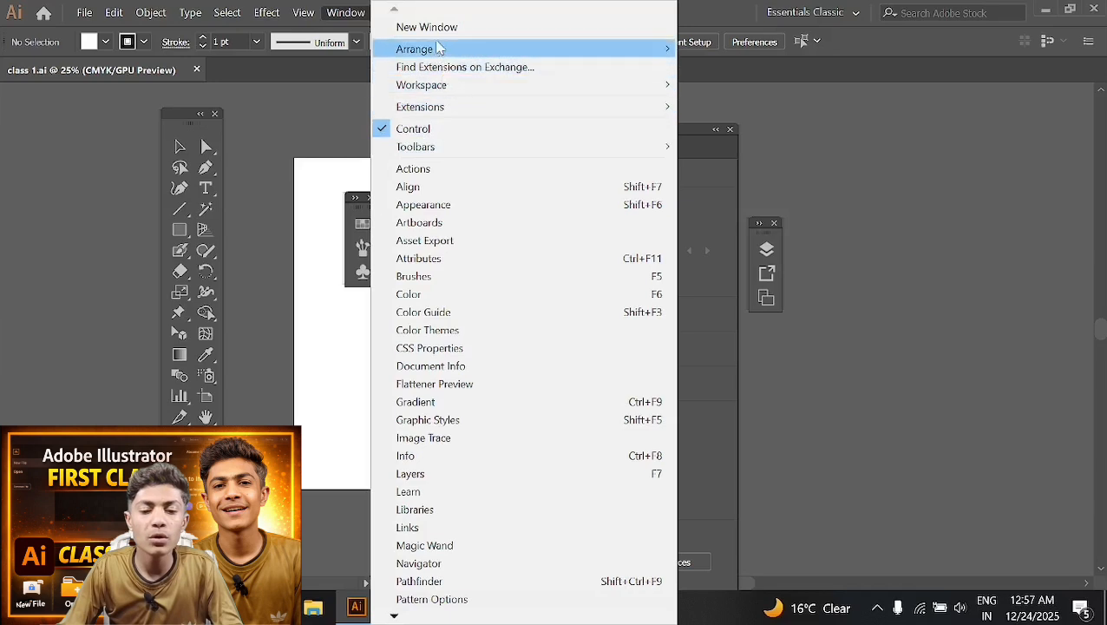
{"action": "mouse_move", "coordinate": [442, 49]}
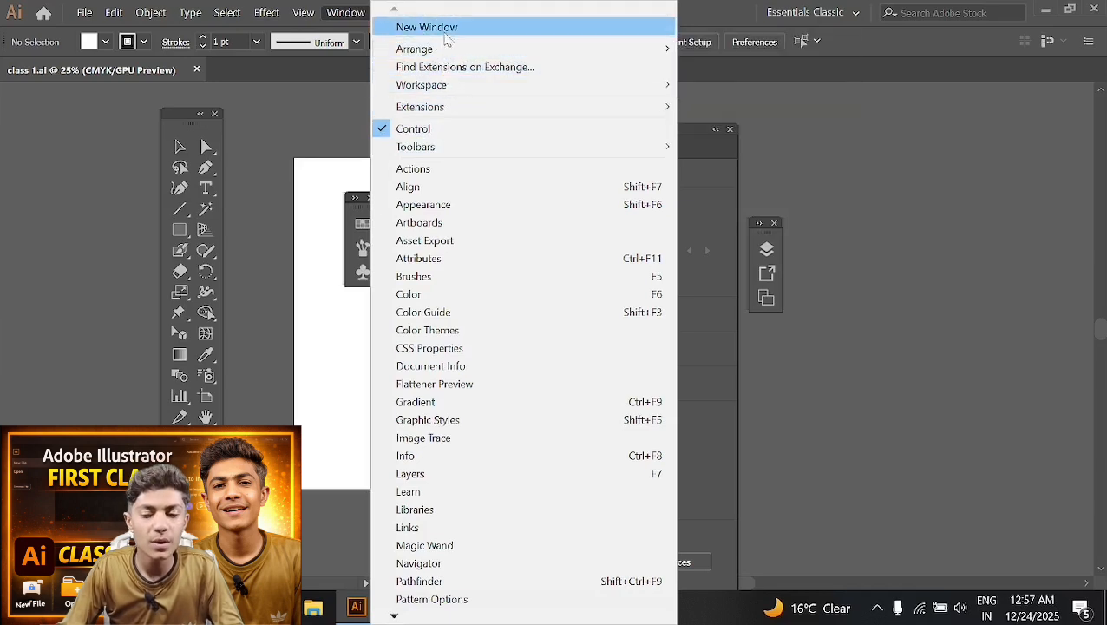
{"action": "mouse_move", "coordinate": [429, 86]}
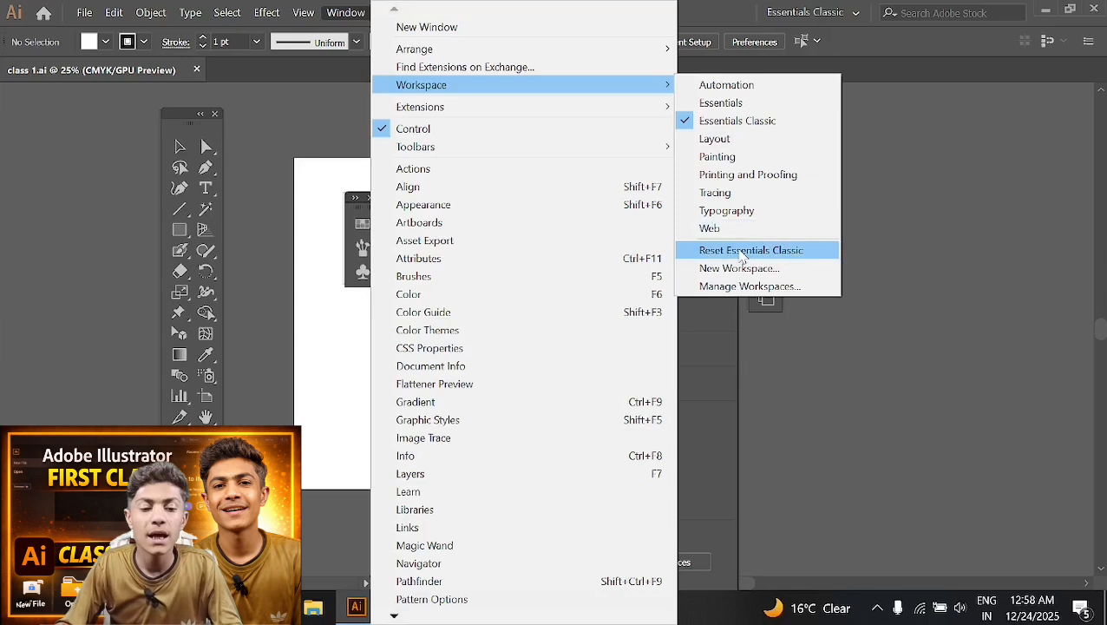
{"action": "left_click", "coordinate": [742, 253]}
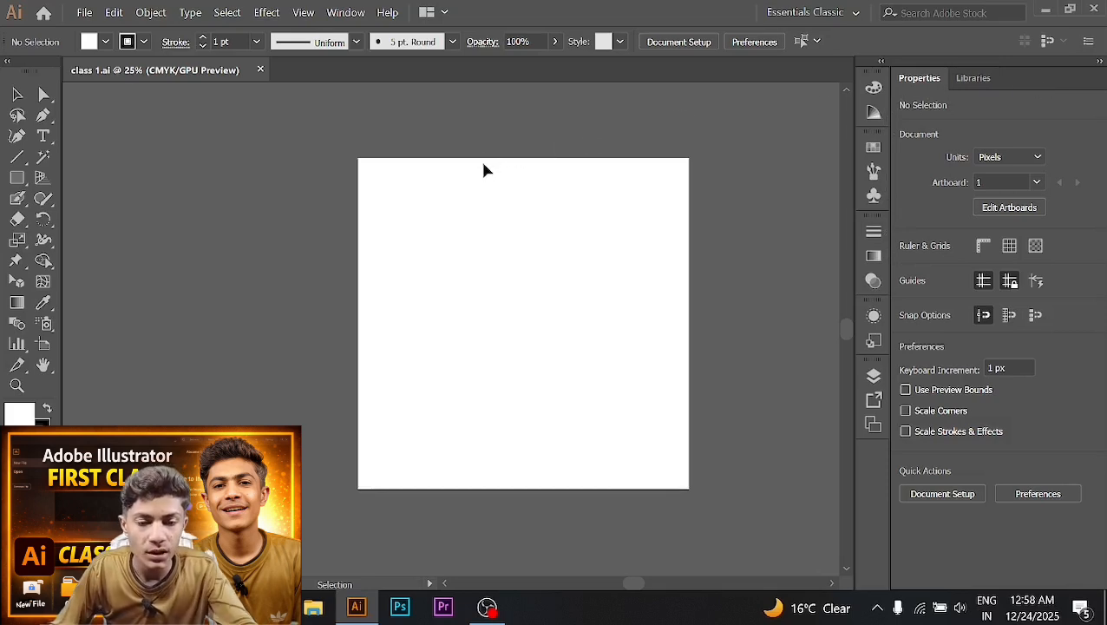
Draw a square about 576 px wide near the middle of the artboard with the Rectangle tool
{"action": "left_click", "coordinate": [17, 97]}
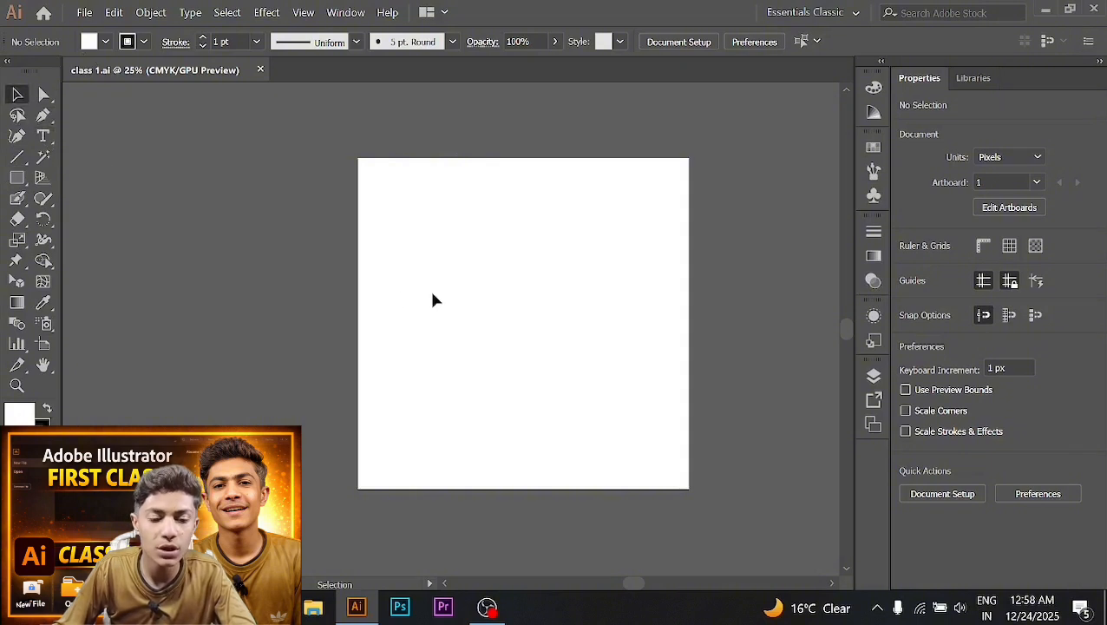
{"action": "left_click", "coordinate": [18, 178]}
{"action": "left_click_drag", "start_coordinate": [17, 184], "coordinate": [96, 185]}
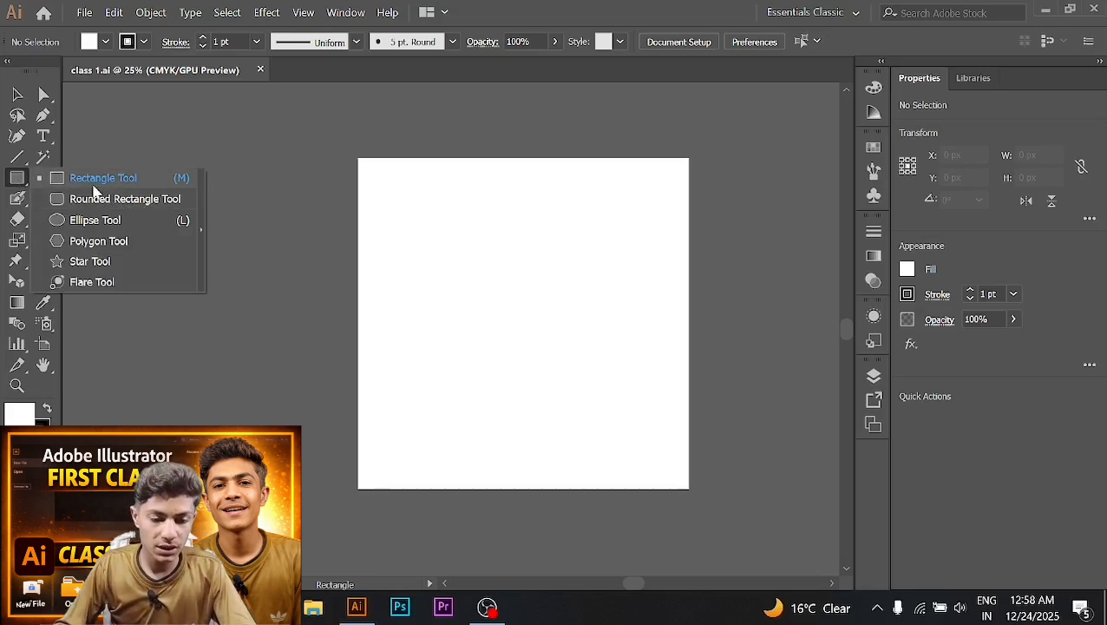
{"action": "left_click_drag", "start_coordinate": [97, 193], "coordinate": [99, 180]}
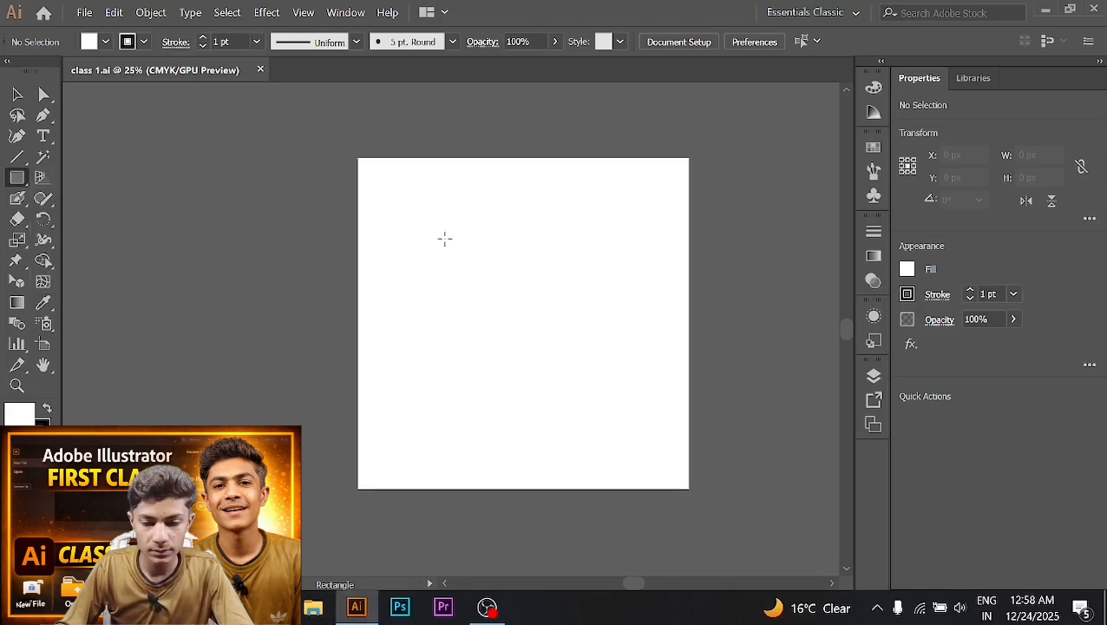
{"action": "mouse_move", "coordinate": [419, 234]}
{"action": "left_mouse_down"}
{"action": "mouse_move", "coordinate": [484, 309]}
{"action": "mouse_move", "coordinate": [610, 404]}
{"action": "left_mouse_up"}
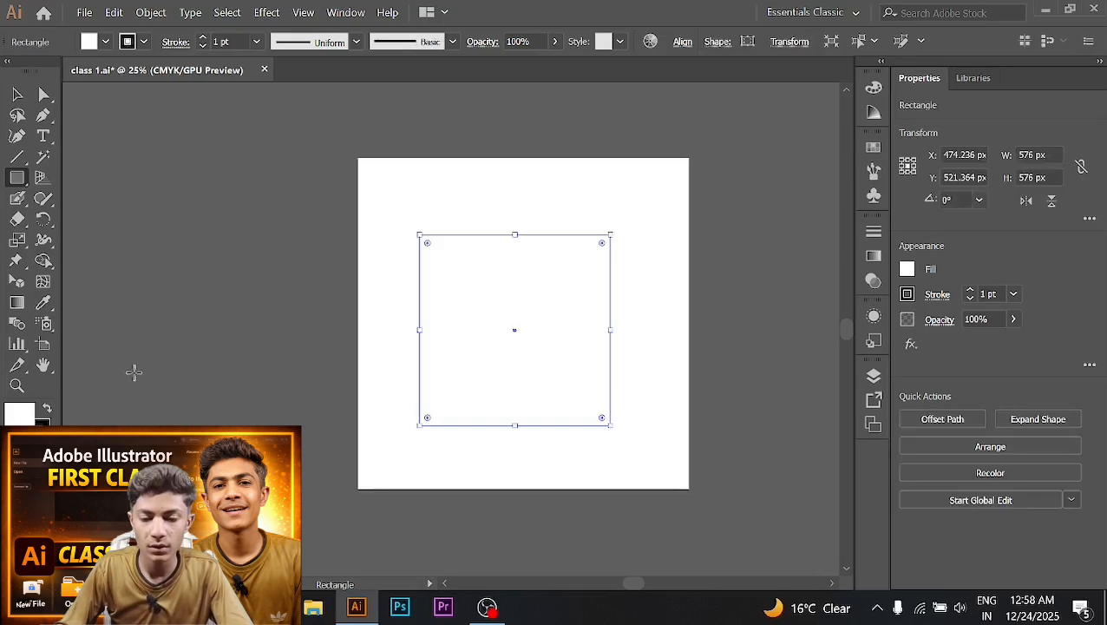
Fill the square with bright red and move it slightly up on the artboard
{"action": "double_click", "coordinate": [16, 418]}
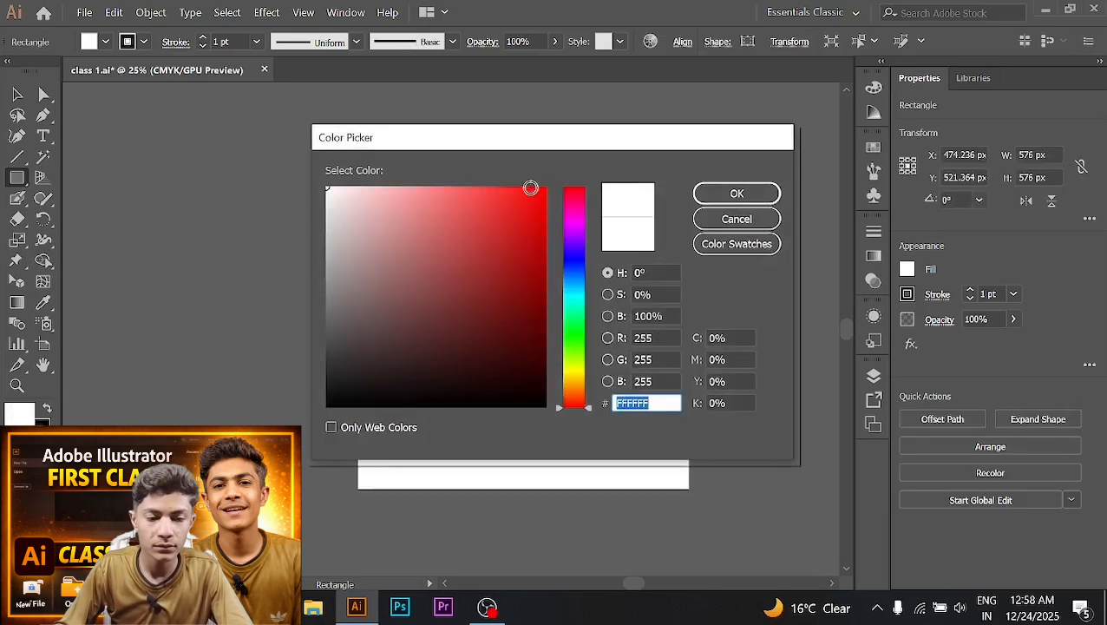
{"action": "left_click", "coordinate": [530, 187]}
{"action": "left_click", "coordinate": [737, 193]}
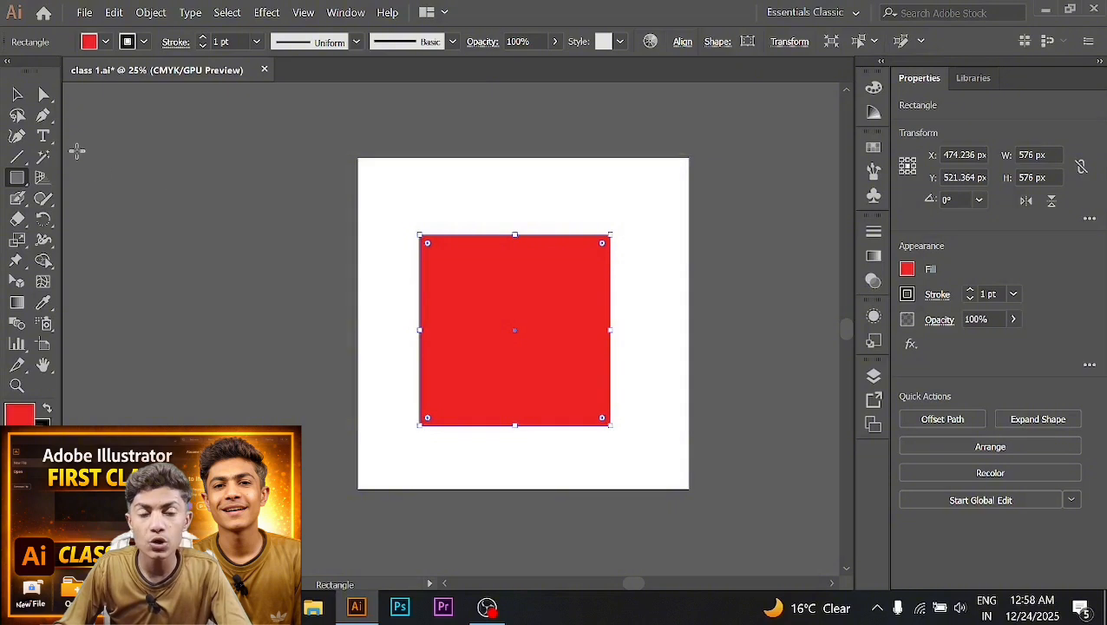
{"action": "left_click", "coordinate": [17, 94]}
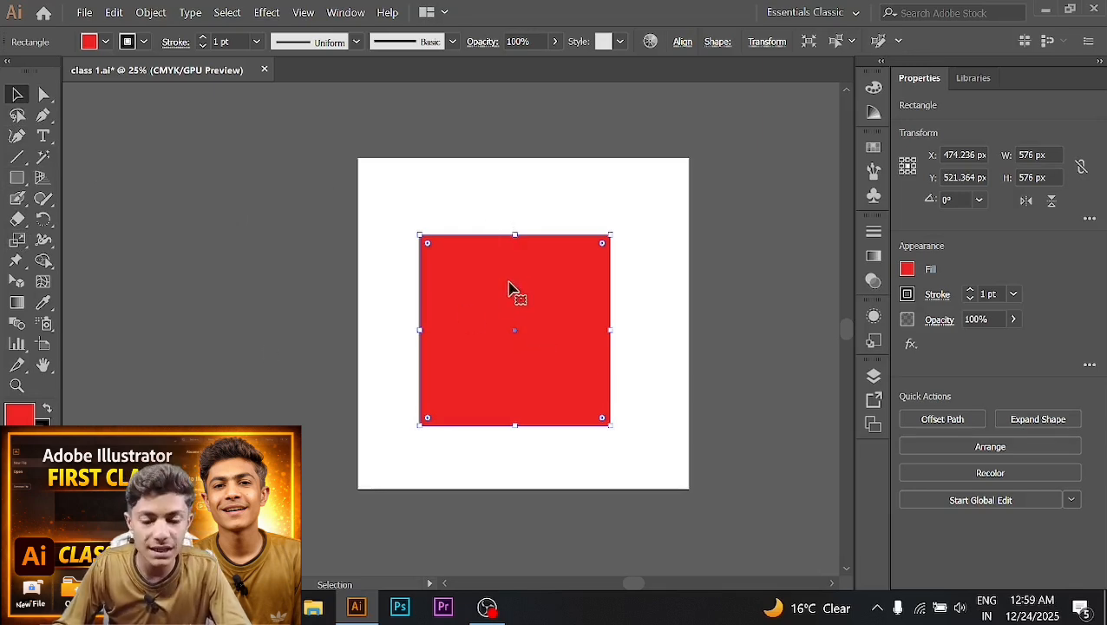
{"action": "mouse_move", "coordinate": [524, 322]}
{"action": "left_mouse_down"}
{"action": "mouse_move", "coordinate": [524, 284]}
{"action": "mouse_move", "coordinate": [520, 307]}
{"action": "left_mouse_up"}
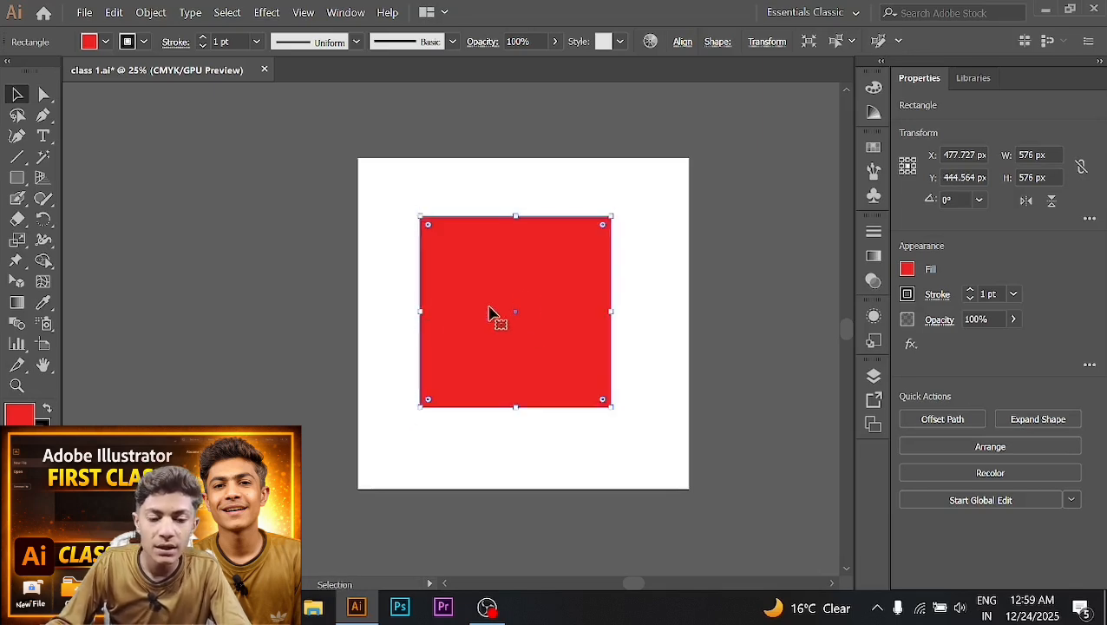
Review the variants grouped with the Direct Selection and Rectangle tools, and choose the Ellipse tool
{"action": "left_click", "coordinate": [17, 178]}
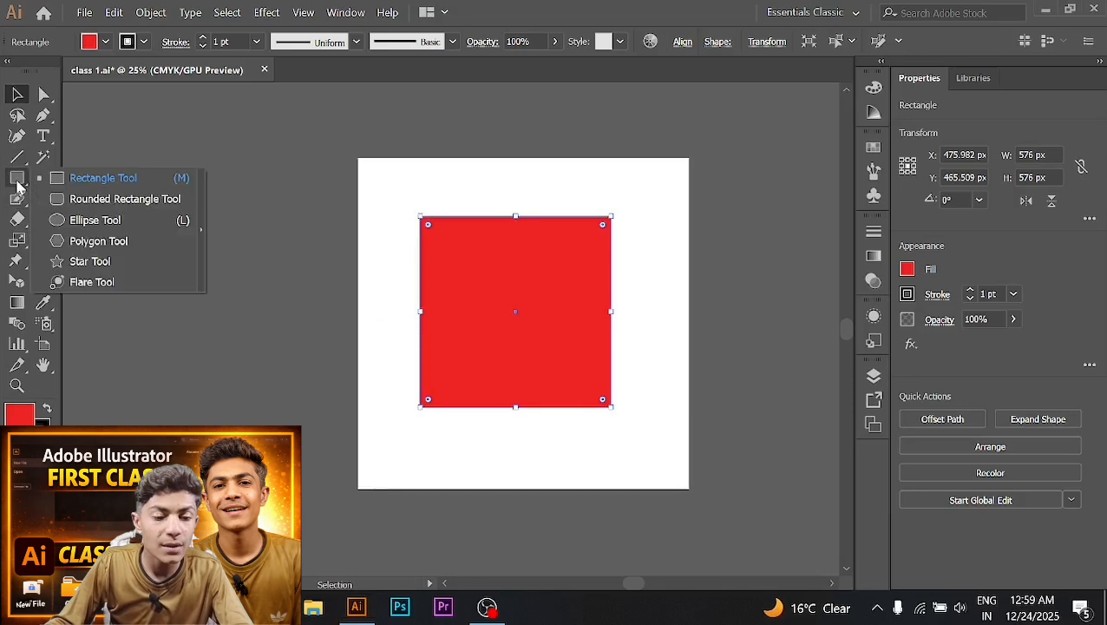
{"action": "left_click", "coordinate": [17, 183]}
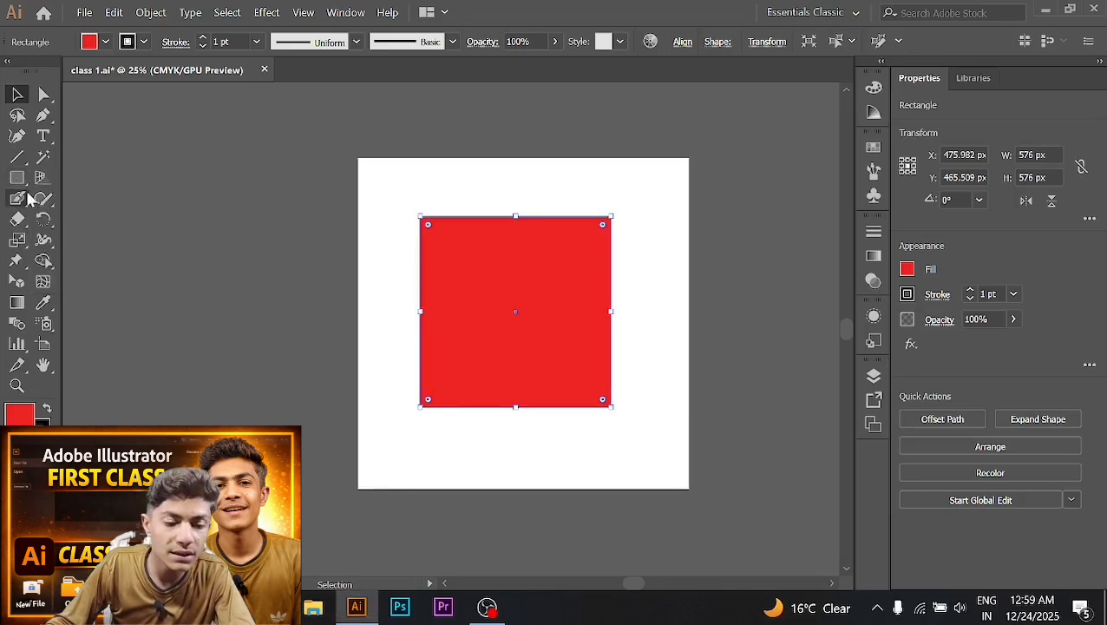
{"action": "left_click", "coordinate": [52, 104]}
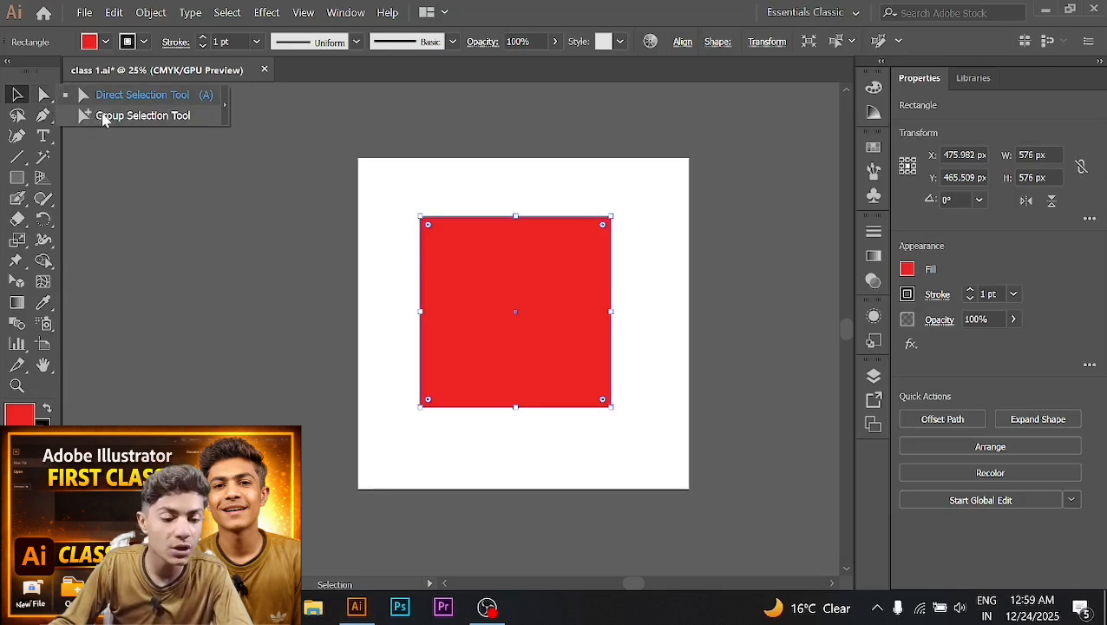
{"action": "left_click", "coordinate": [27, 185]}
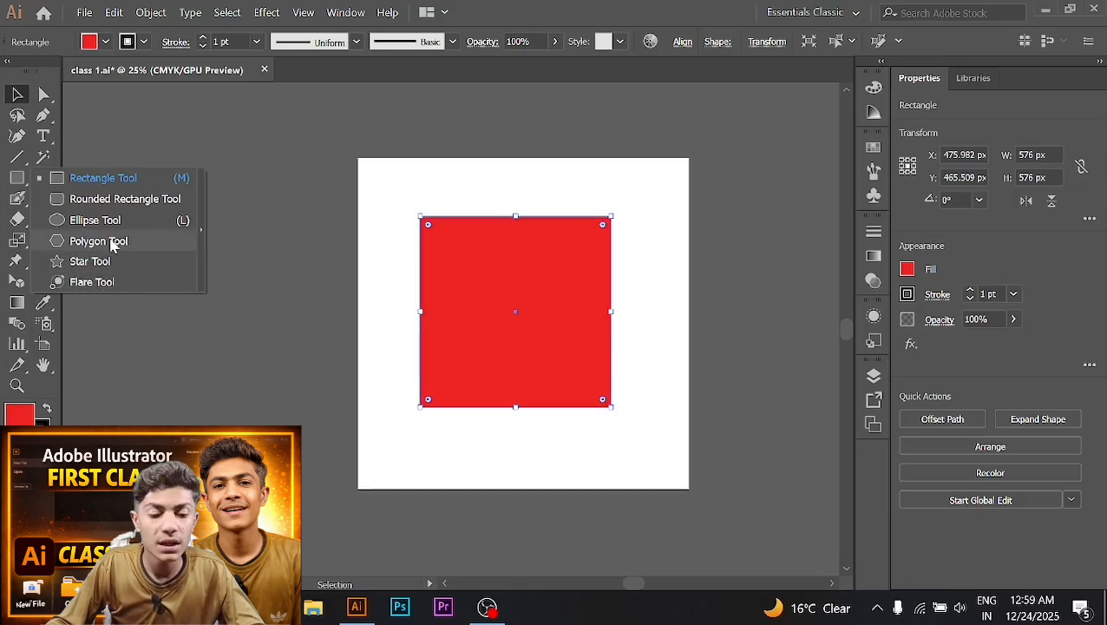
{"action": "left_click", "coordinate": [94, 219]}
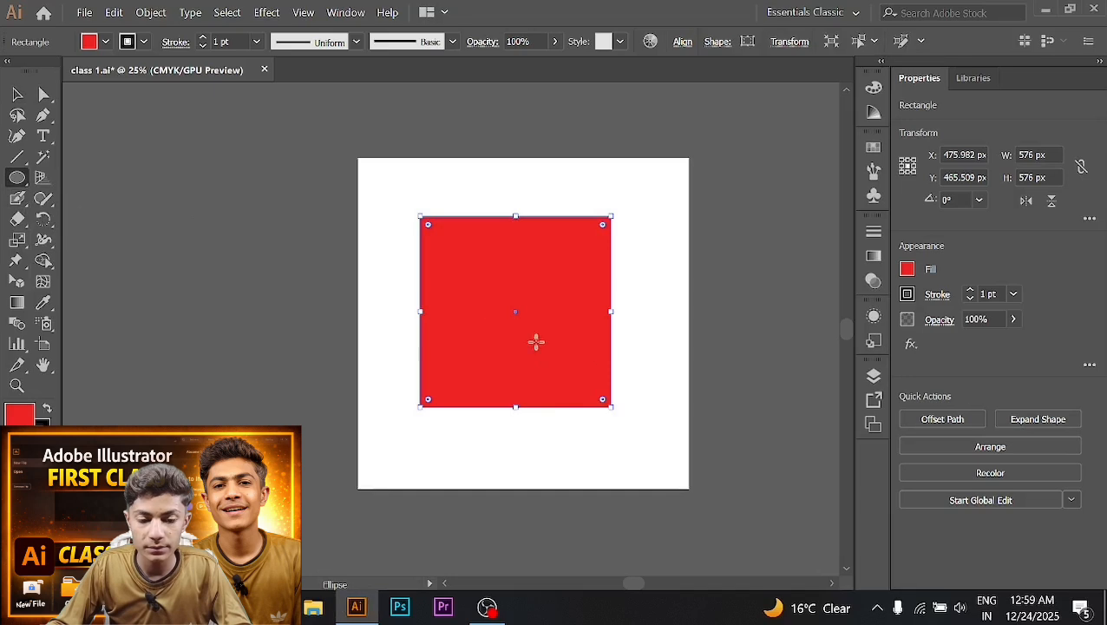
Move the red square to the artboard's upper-left corner and shrink it proportionally from its lower-right corner
{"action": "left_click", "coordinate": [18, 94]}
{"action": "left_click_drag", "start_coordinate": [573, 380], "coordinate": [508, 315]}
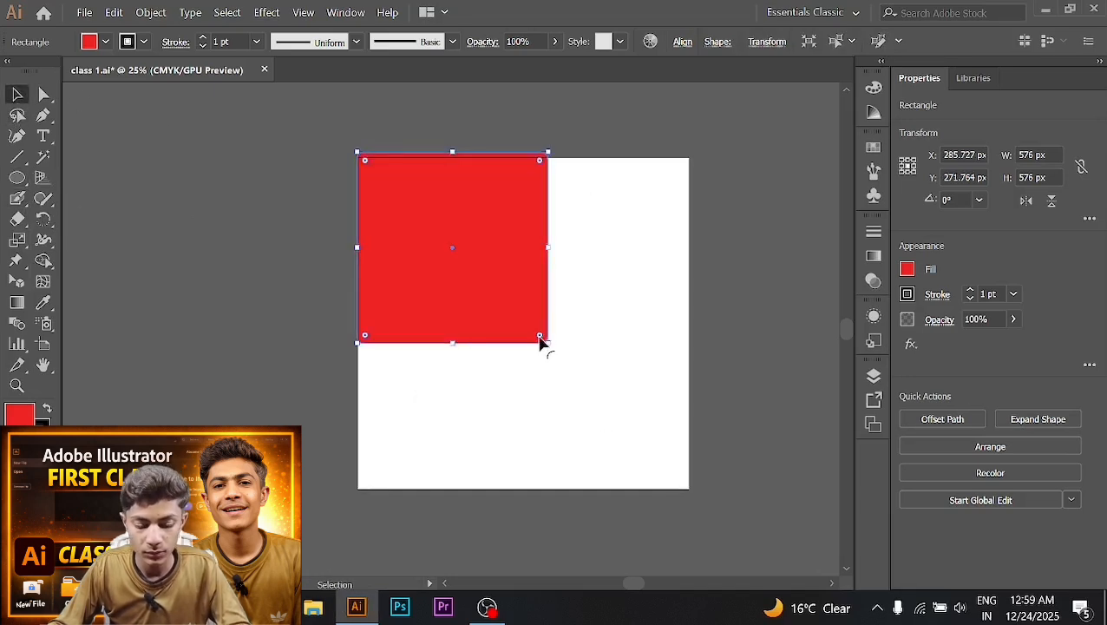
{"action": "left_click_drag", "start_coordinate": [550, 345], "coordinate": [524, 319]}
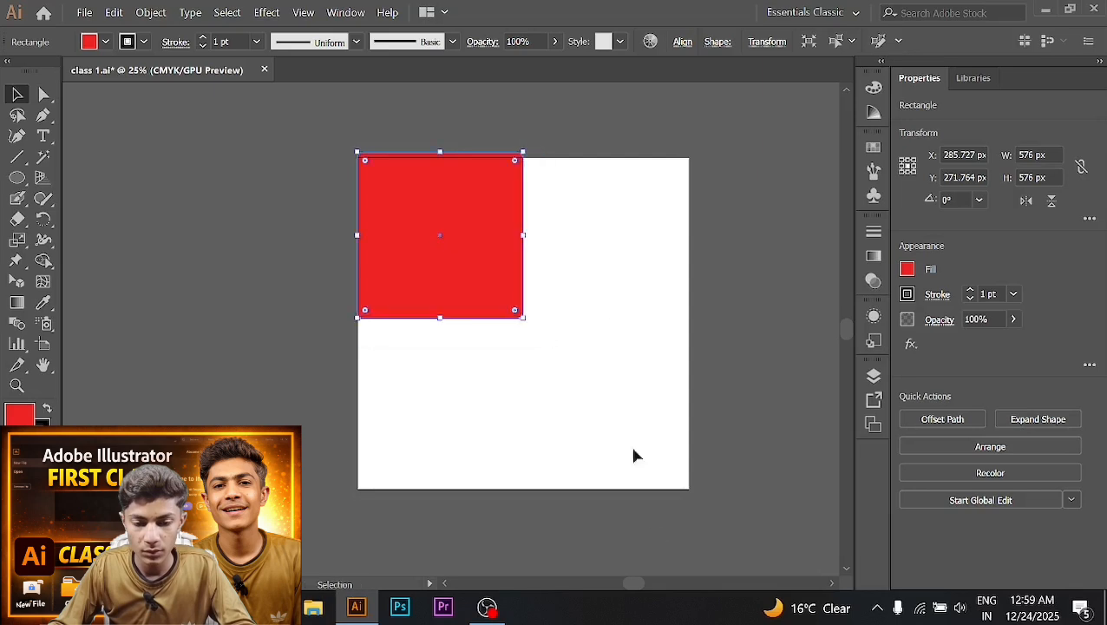
Slightly round the red shape's corners and resize it to about 370 x 405 px just inside the artboard's upper-left corner
{"action": "left_click", "coordinate": [570, 478]}
{"action": "scroll", "coordinate": [566, 469], "scroll_direction": "up", "scroll_amount": 2}
{"action": "scroll", "coordinate": [566, 468], "scroll_direction": "down", "scroll_amount": 1}
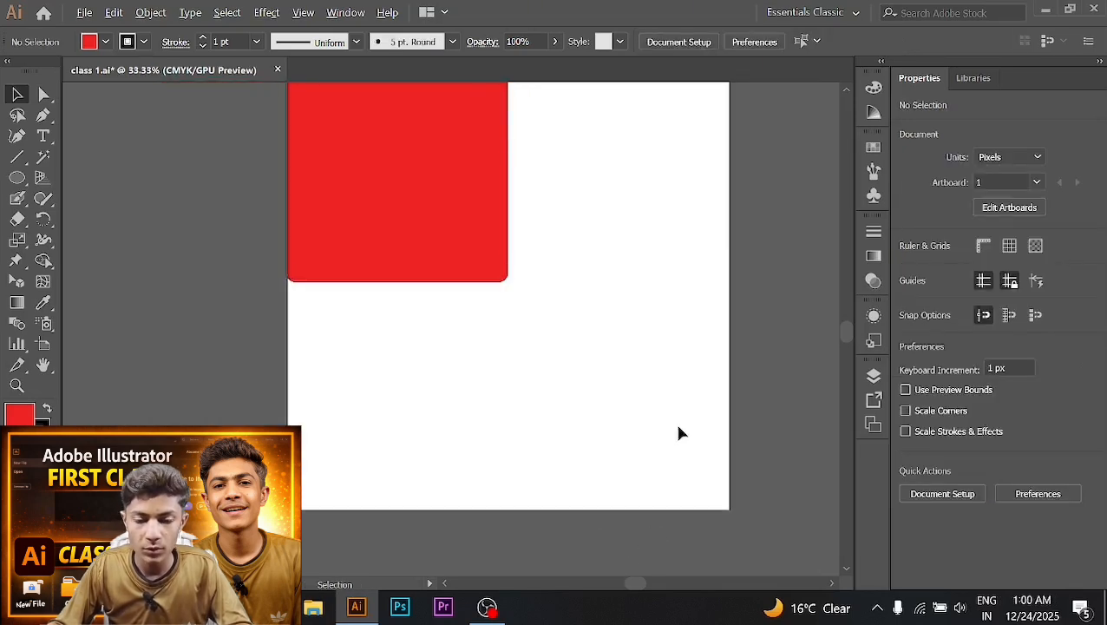
{"action": "scroll", "coordinate": [678, 434], "scroll_direction": "down", "scroll_amount": 1}
{"action": "left_click_drag", "start_coordinate": [476, 267], "coordinate": [503, 300]}
{"action": "left_click_drag", "start_coordinate": [576, 350], "coordinate": [484, 286]}
Draw a trial ellipse about 382 x 244 px below and to the right of the rectangle, and undo it
{"action": "left_click", "coordinate": [17, 177]}
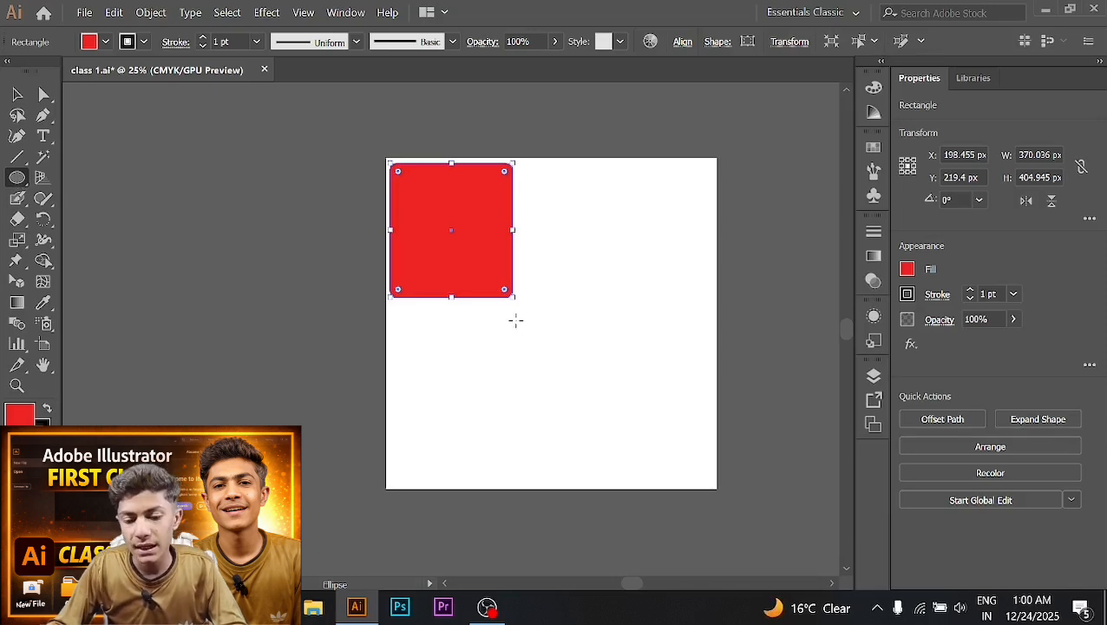
{"action": "left_click_drag", "start_coordinate": [516, 322], "coordinate": [647, 401]}
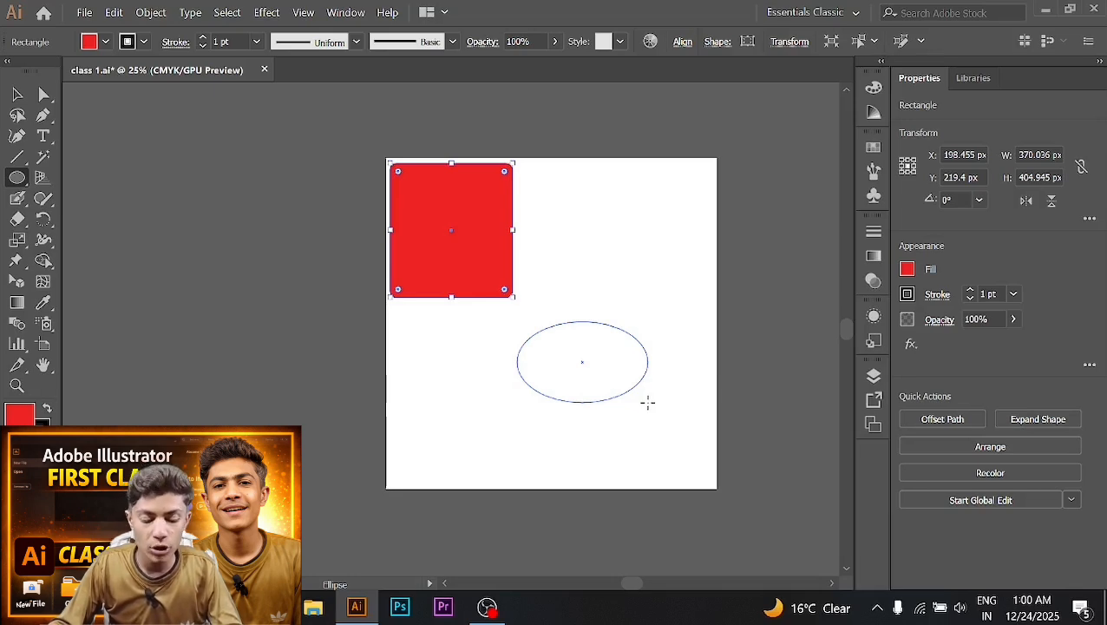
{"action": "left_click_drag", "start_coordinate": [647, 402], "coordinate": [645, 402]}
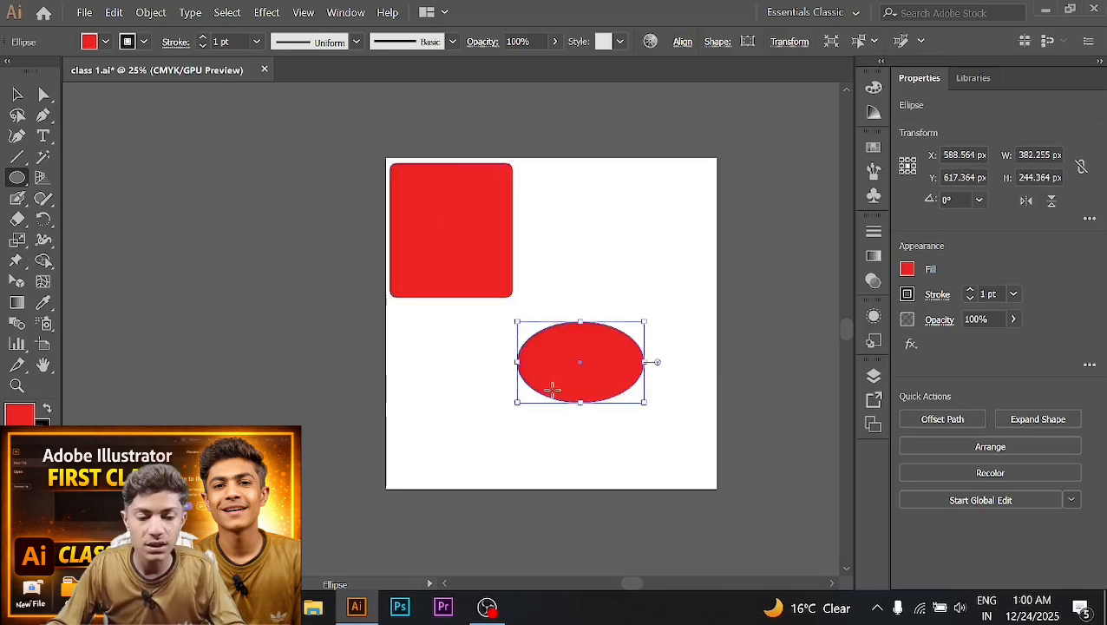
{"action": "key", "text": "ctrl+z"}
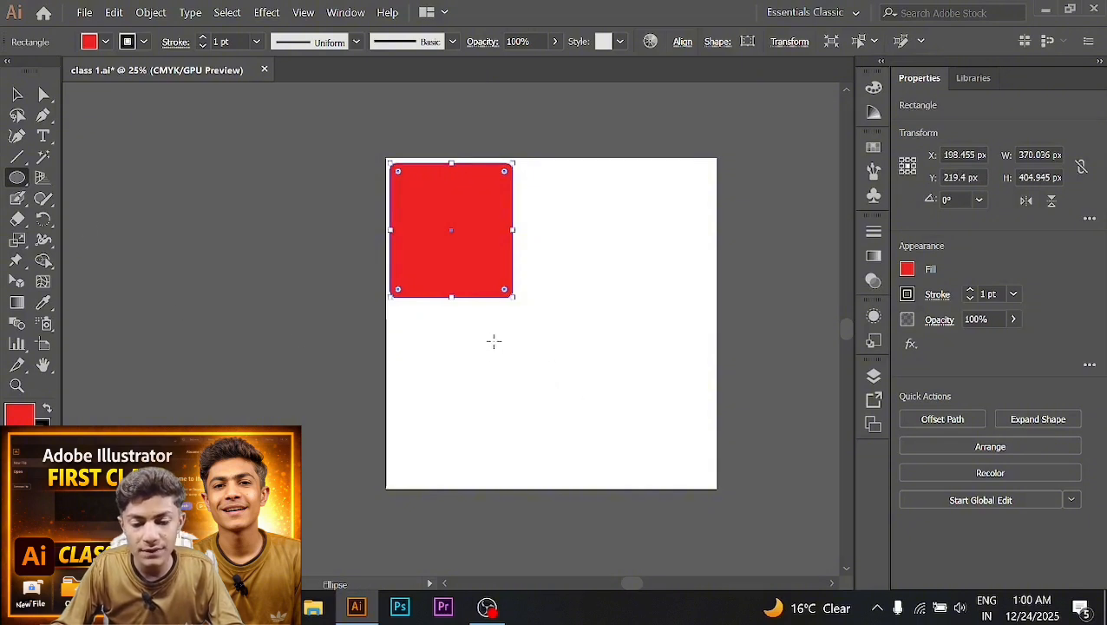
Draw a perfect red circle about 417 px across and place it diagonally below and to the right of the rectangle
{"action": "left_click_drag", "start_coordinate": [496, 341], "coordinate": [621, 479]}
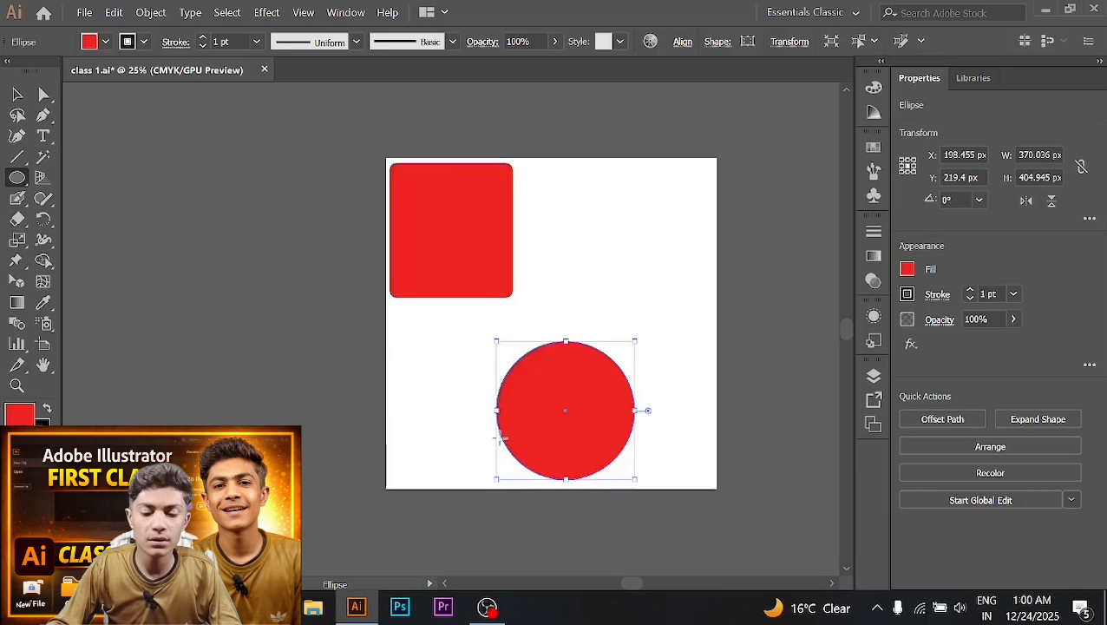
{"action": "left_click", "coordinate": [17, 94]}
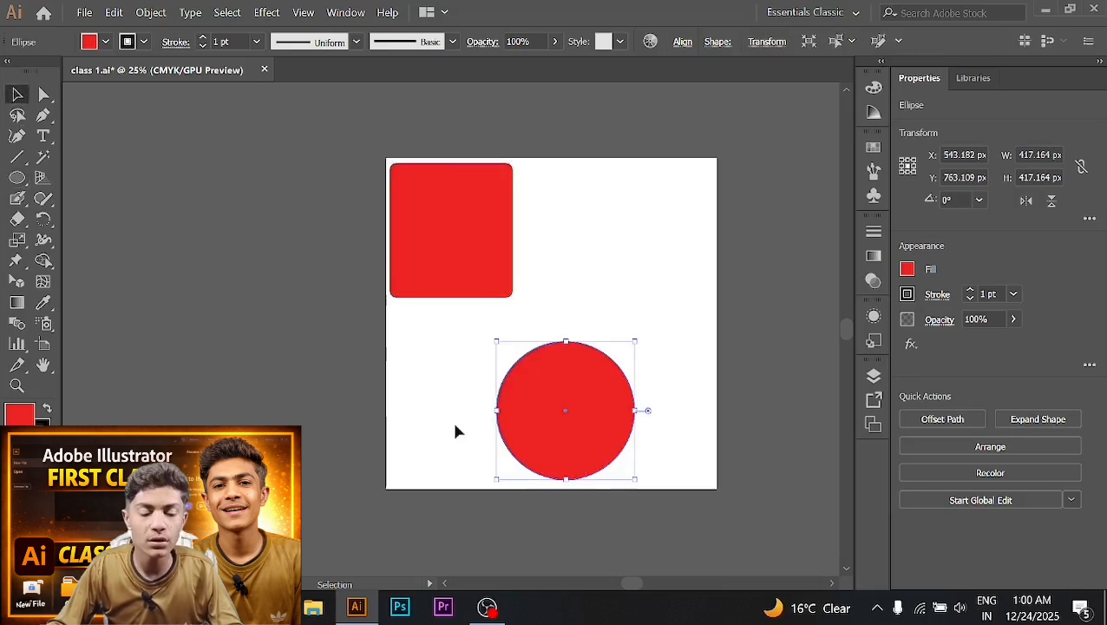
{"action": "left_click_drag", "start_coordinate": [532, 419], "coordinate": [578, 359]}
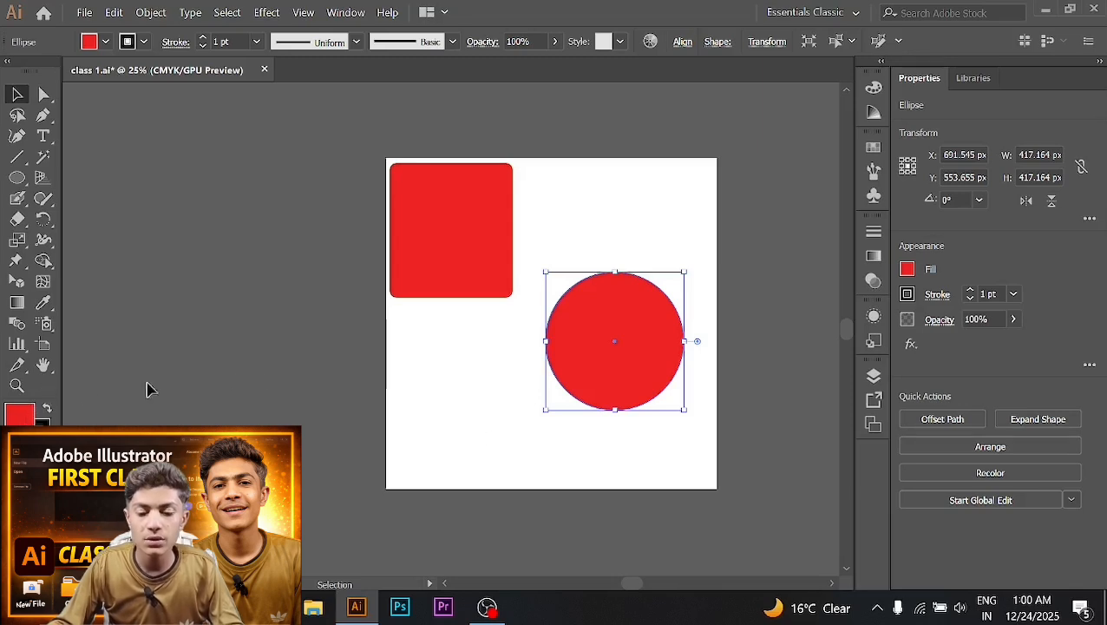
{"action": "left_click_drag", "start_coordinate": [613, 350], "coordinate": [586, 358]}
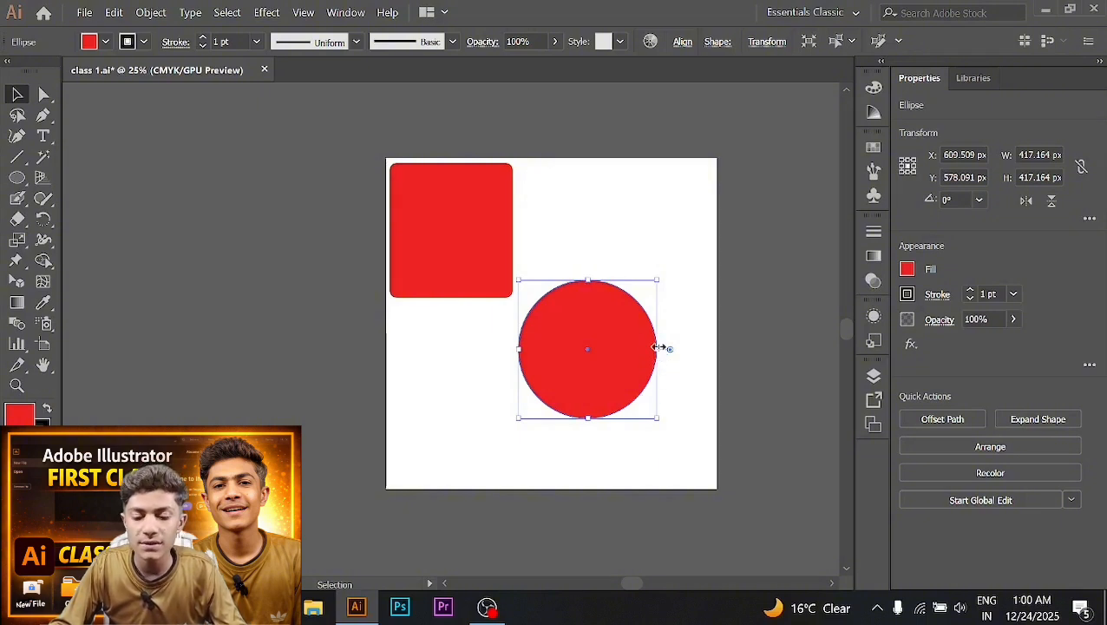
Try stretching the circle horizontally to about 765 px wide, and undo the stretch
{"action": "left_click_drag", "start_coordinate": [662, 348], "coordinate": [772, 349]}
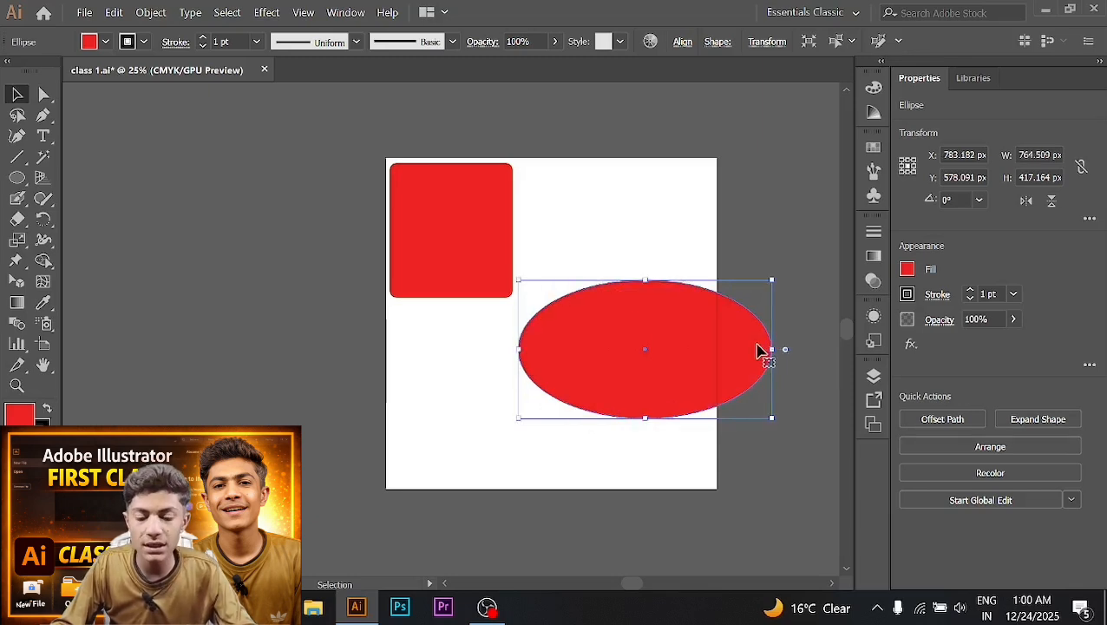
{"action": "key", "text": "ctrl+z"}
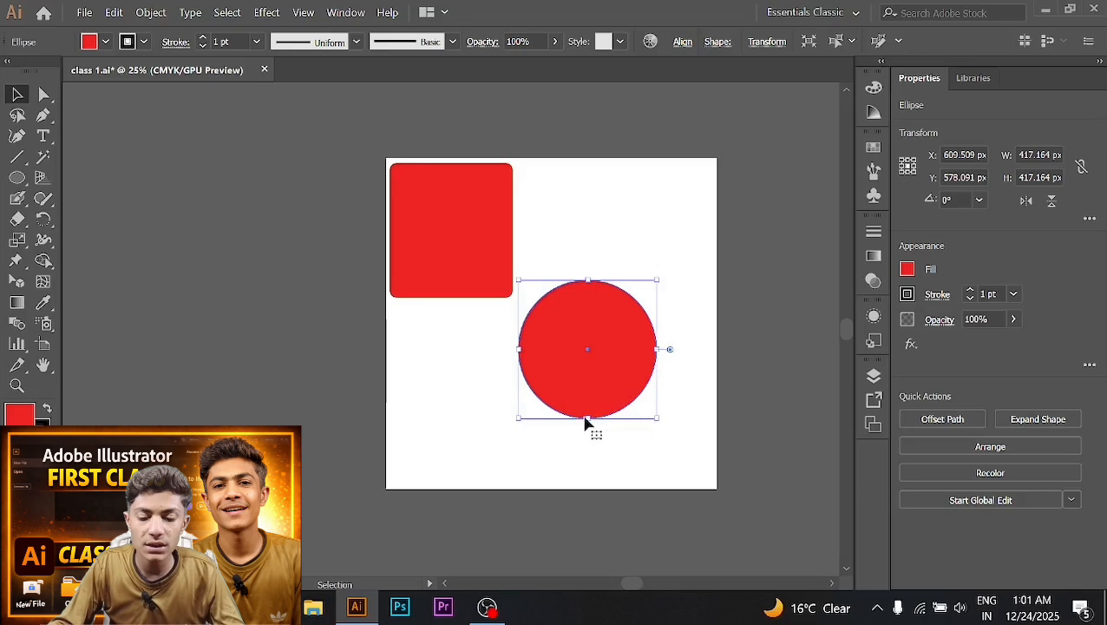
Stretch the circle downward to about 681 px tall, and practise undoing and redoing the stretch
{"action": "left_click_drag", "start_coordinate": [590, 420], "coordinate": [588, 505]}
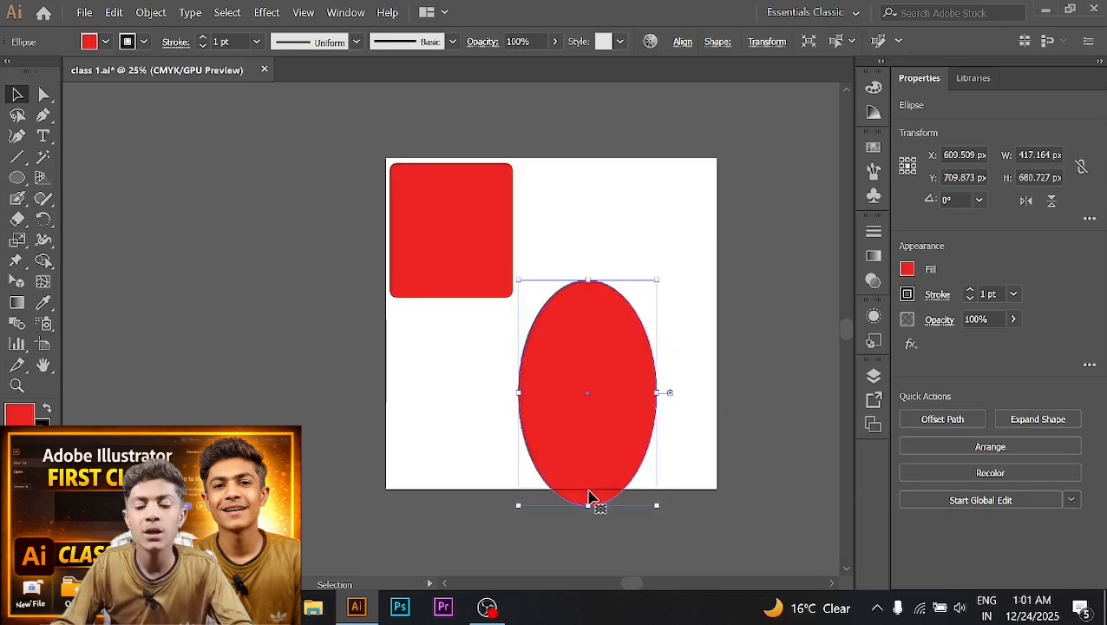
{"action": "key", "text": "ctrl+z"}
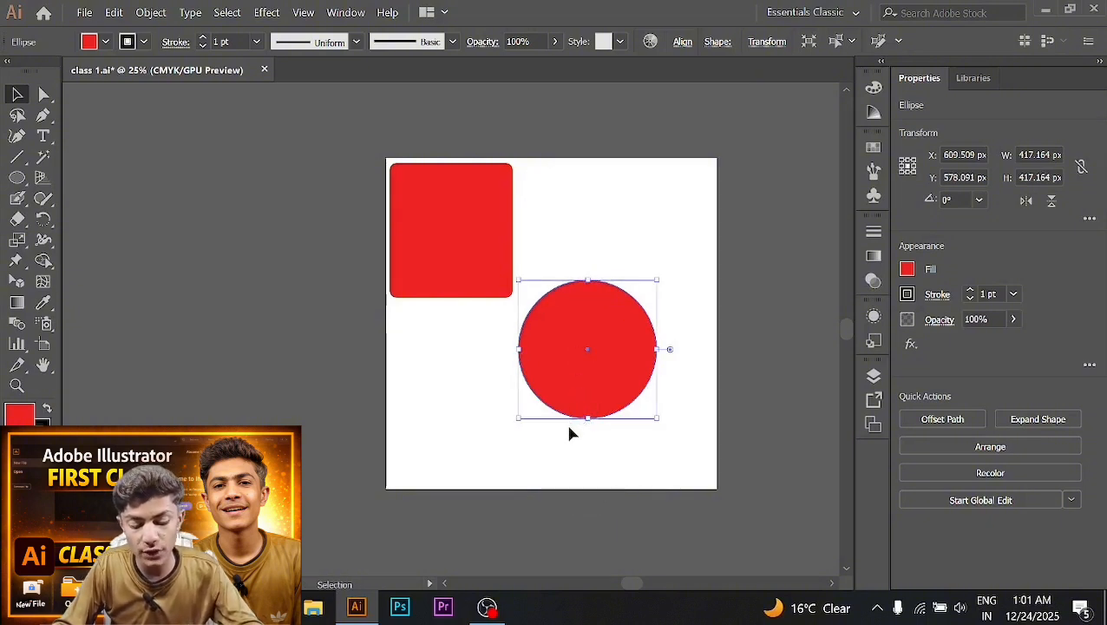
{"action": "key", "text": "a"}
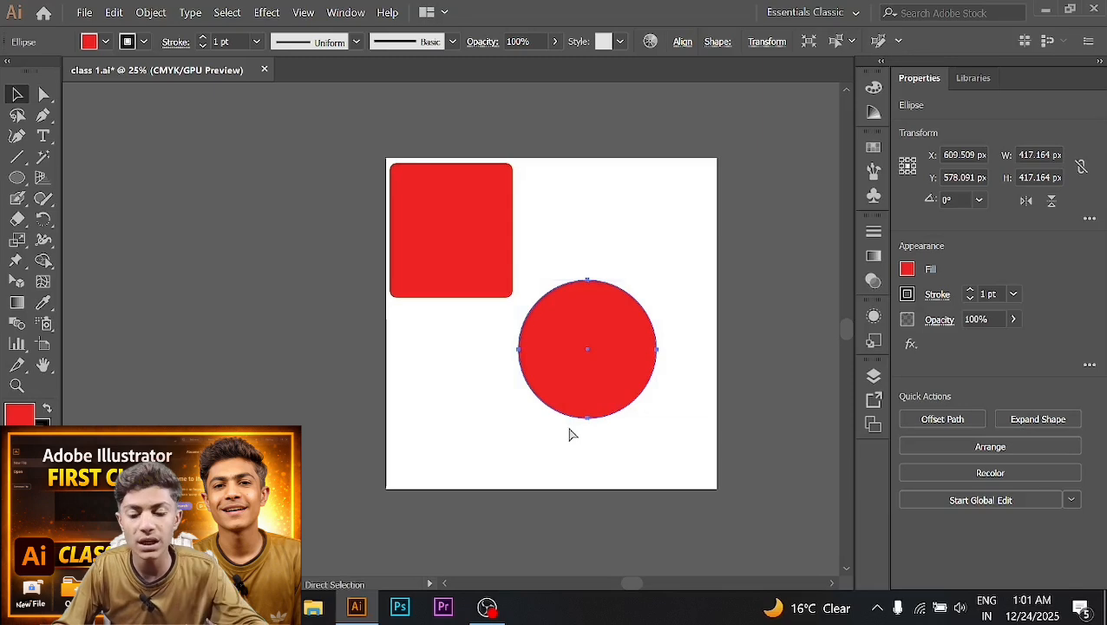
{"action": "key", "text": "ctrl+shift+z"}
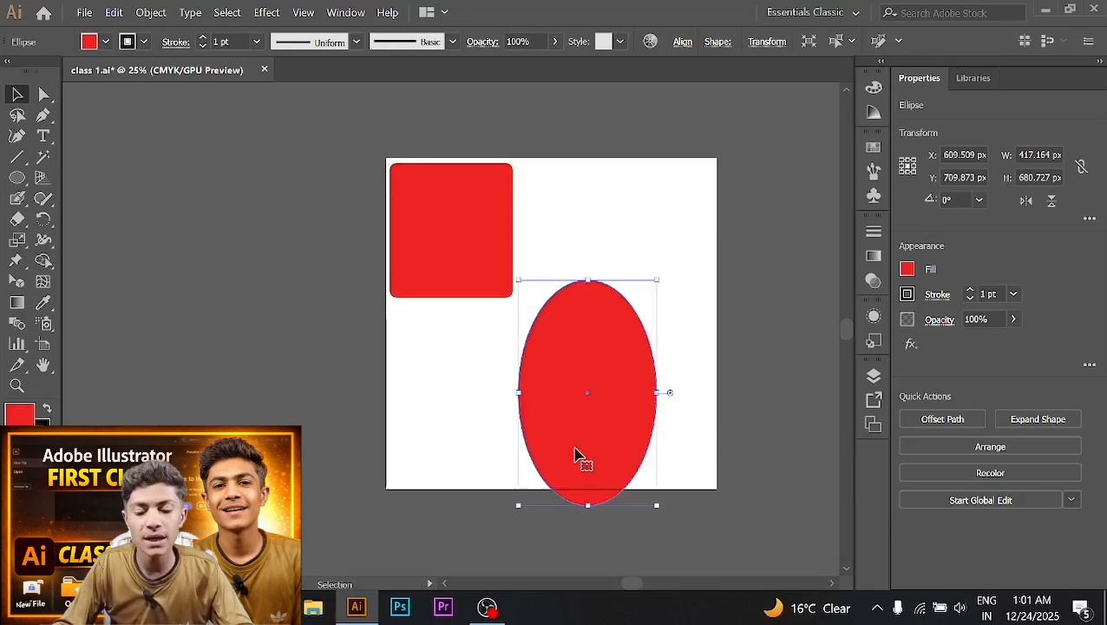
{"action": "key", "text": "ctrl"}
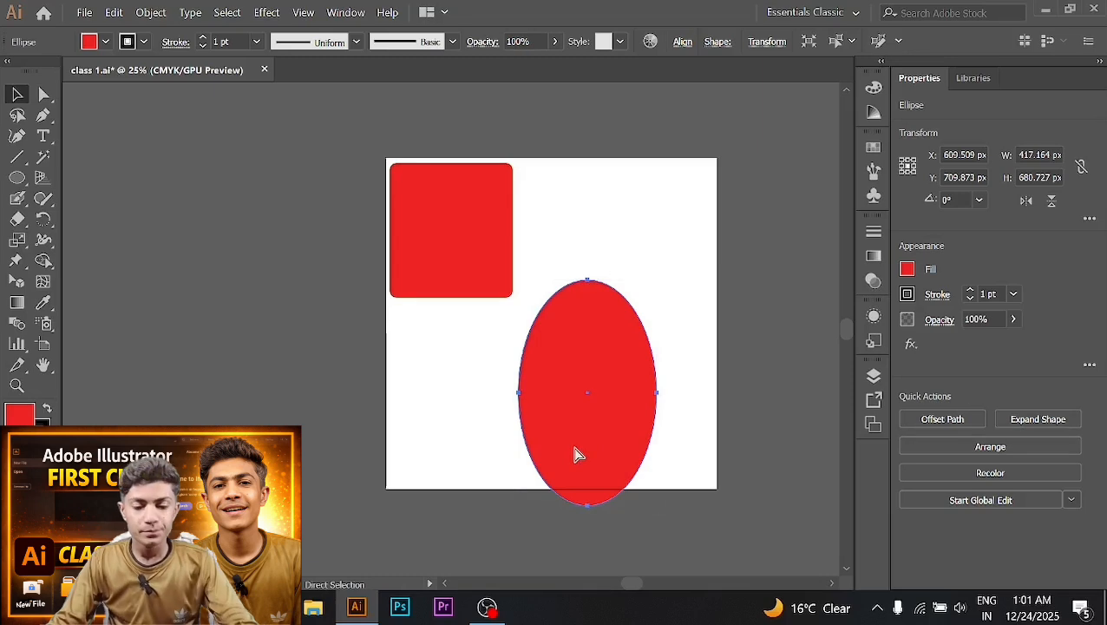
Undo the circle's downward stretch and change its fill to green with the Color Picker
{"action": "key", "text": "ctrl+z"}
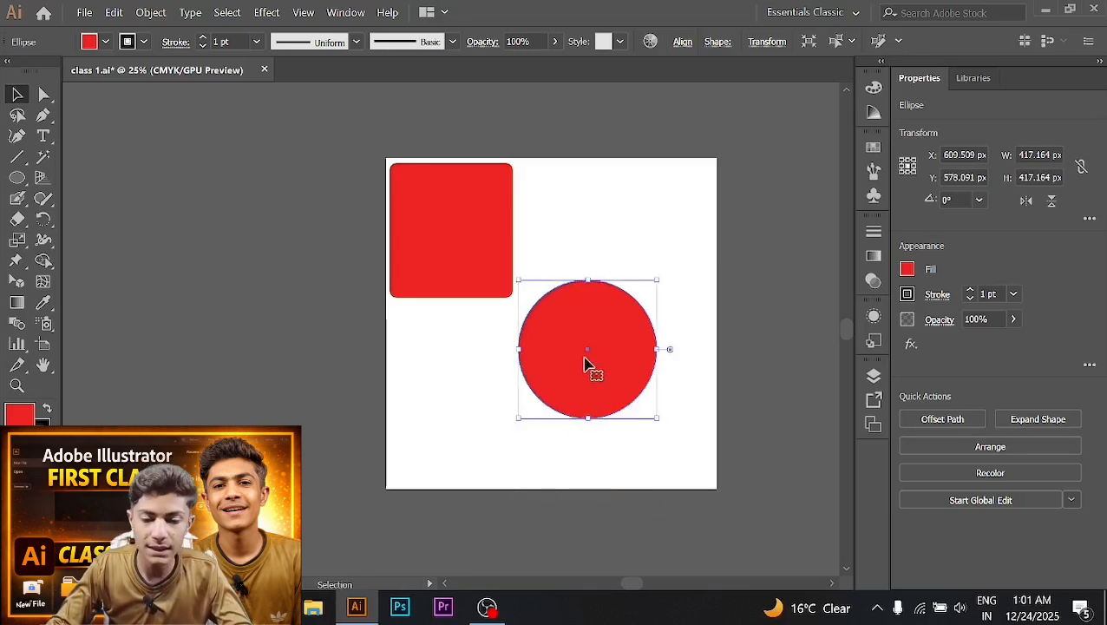
{"action": "double_click", "coordinate": [21, 415]}
{"action": "left_click", "coordinate": [574, 325]}
{"action": "left_click", "coordinate": [540, 191]}
{"action": "left_click", "coordinate": [737, 193]}
Move the green circle up and the red rectangle down to about Y 383 px so the two shapes sit side by side
{"action": "left_click_drag", "start_coordinate": [628, 372], "coordinate": [631, 288]}
{"action": "left_click_drag", "start_coordinate": [433, 215], "coordinate": [432, 269]}
{"action": "left_click", "coordinate": [544, 416]}
{"action": "left_click_drag", "start_coordinate": [362, 131], "coordinate": [849, 490]}
{"action": "left_click", "coordinate": [779, 376]}
Try yellow, green and blue swatches as the rectangle's fill, and settle on yellow
{"action": "left_click", "coordinate": [489, 314]}
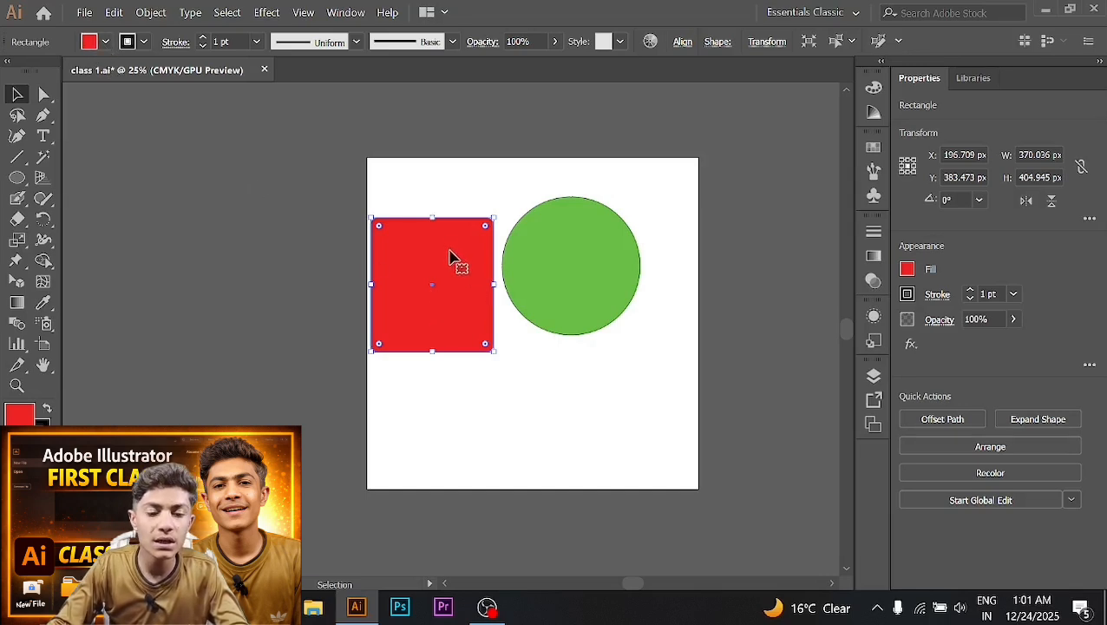
{"action": "left_click", "coordinate": [105, 42]}
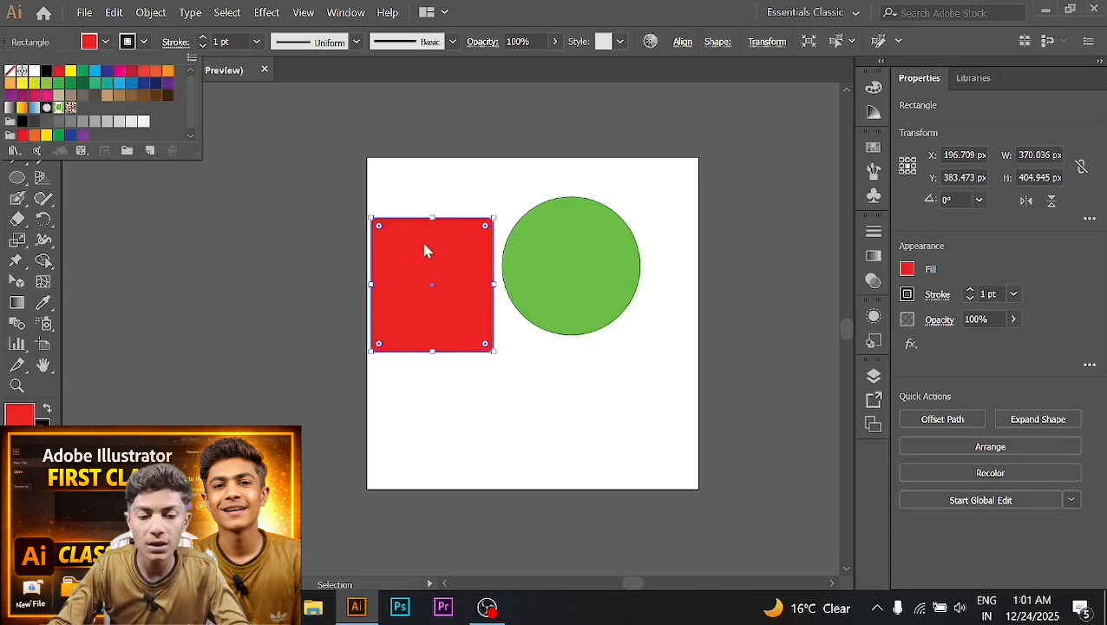
{"action": "left_click", "coordinate": [71, 75]}
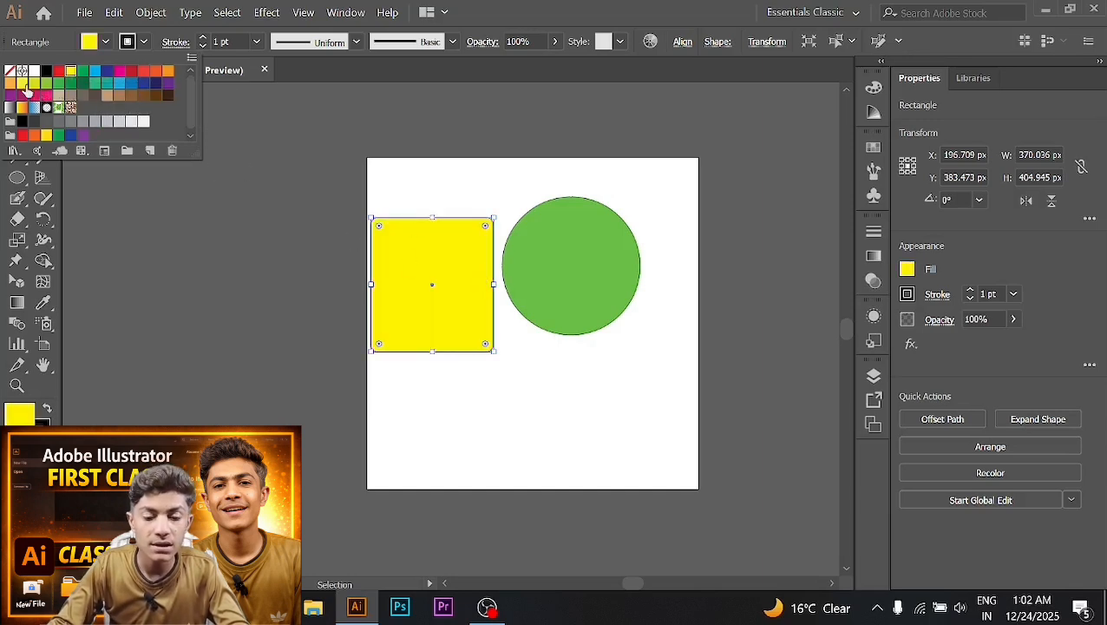
{"action": "left_click", "coordinate": [58, 82]}
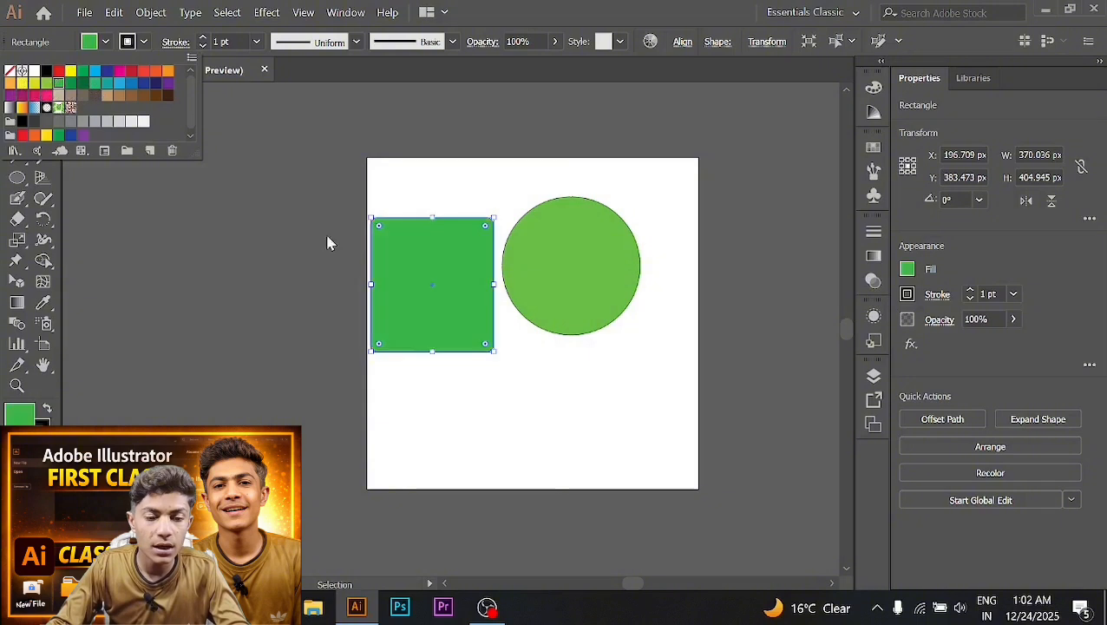
{"action": "left_click", "coordinate": [119, 83]}
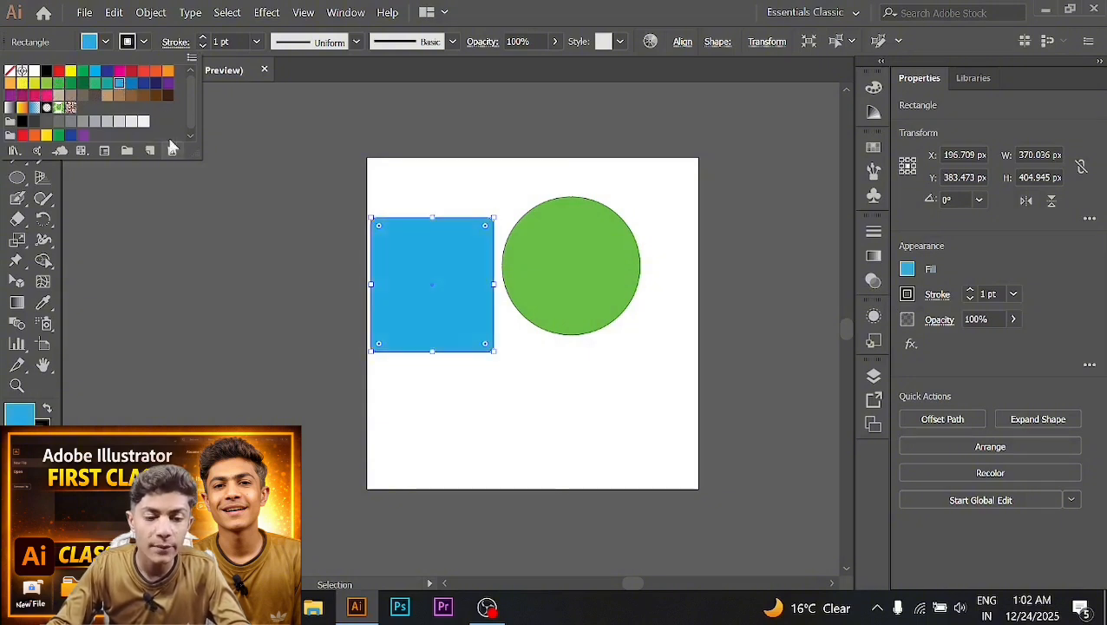
{"action": "left_click", "coordinate": [70, 70]}
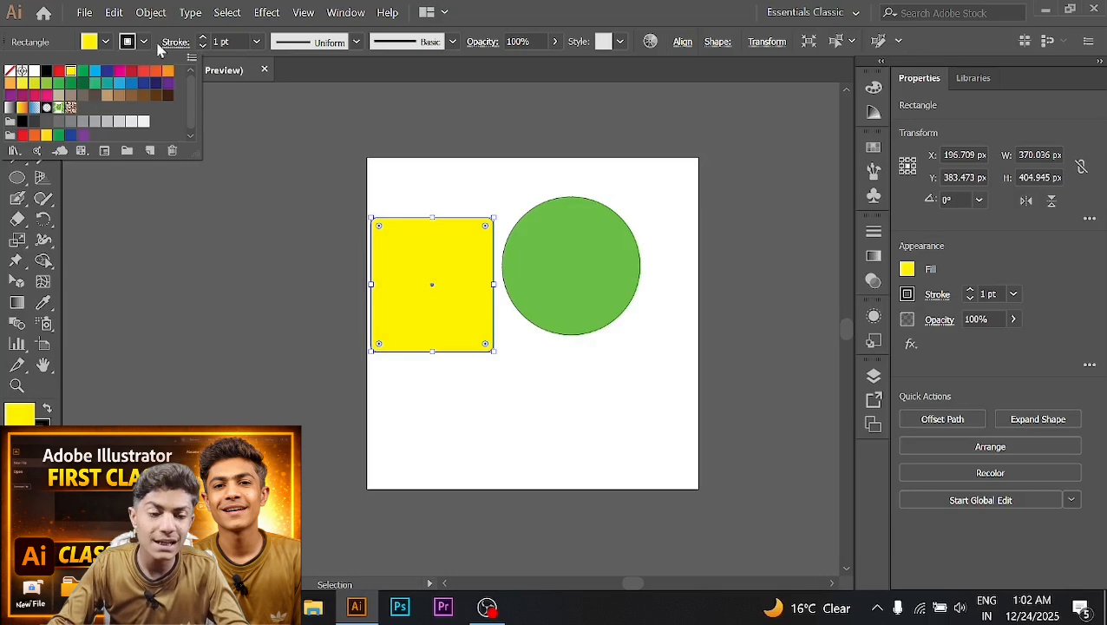
{"action": "left_click", "coordinate": [208, 111]}
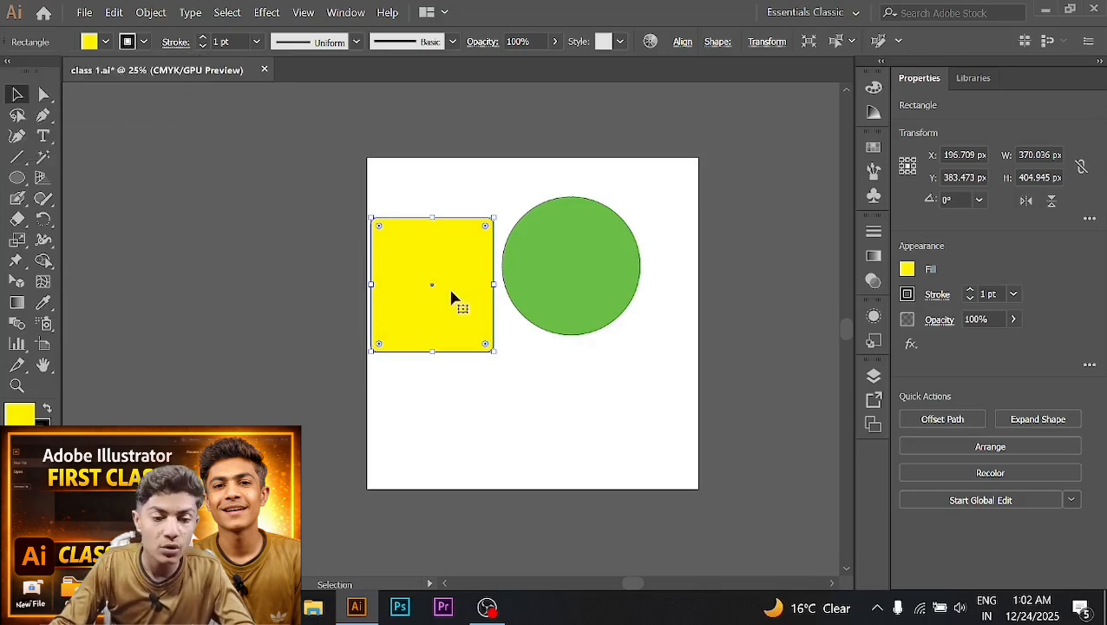
Inspect the outline at the rectangle's upper-left corner up close, and set its stroke colour to CMYK Cyan
{"action": "left_click", "coordinate": [144, 41]}
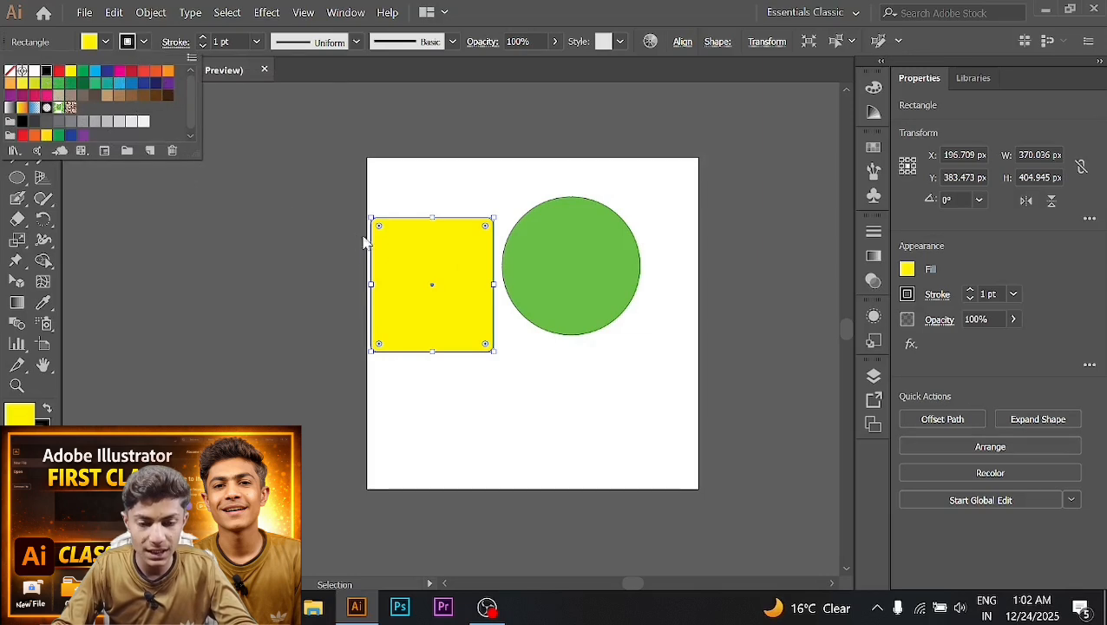
{"action": "left_click", "coordinate": [324, 240]}
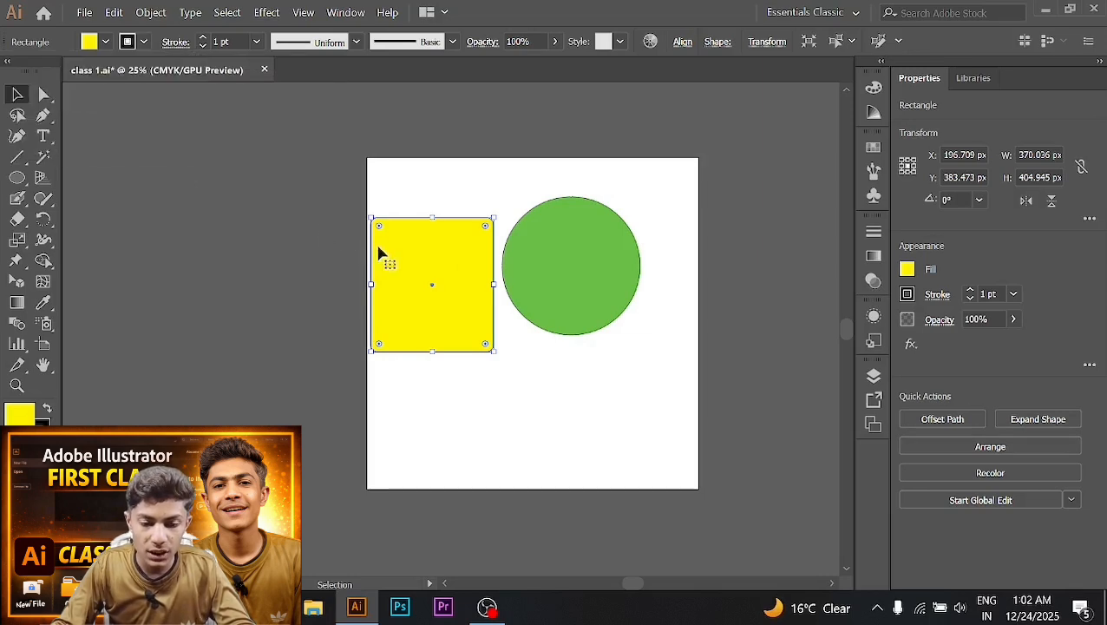
{"action": "scroll", "coordinate": [383, 244], "scroll_direction": "up", "scroll_amount": 5}
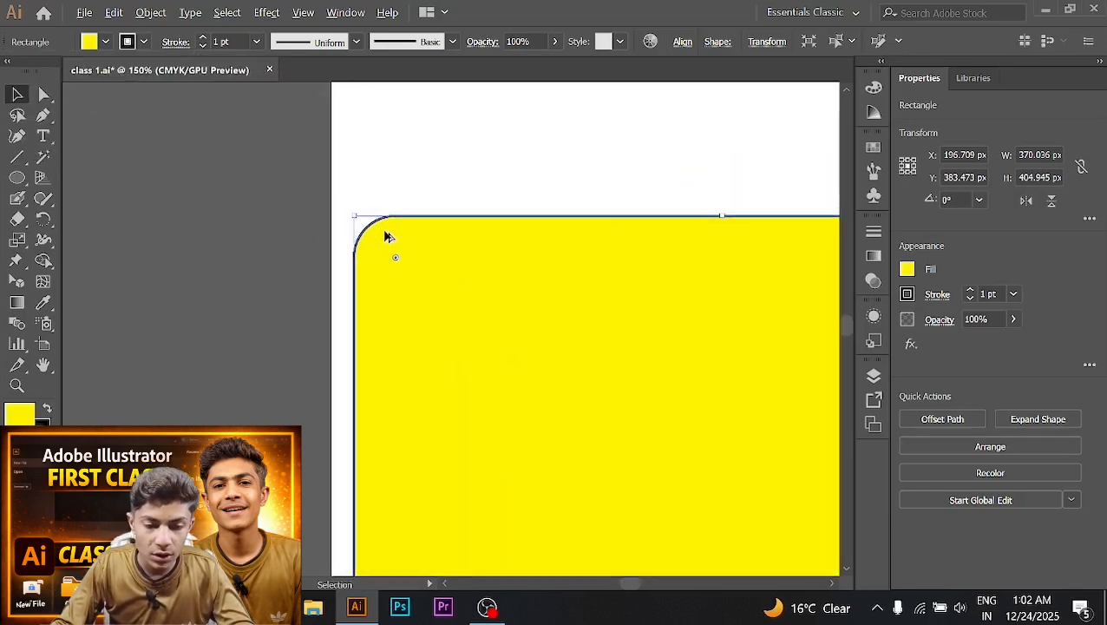
{"action": "scroll", "coordinate": [366, 259], "scroll_direction": "up", "scroll_amount": 3}
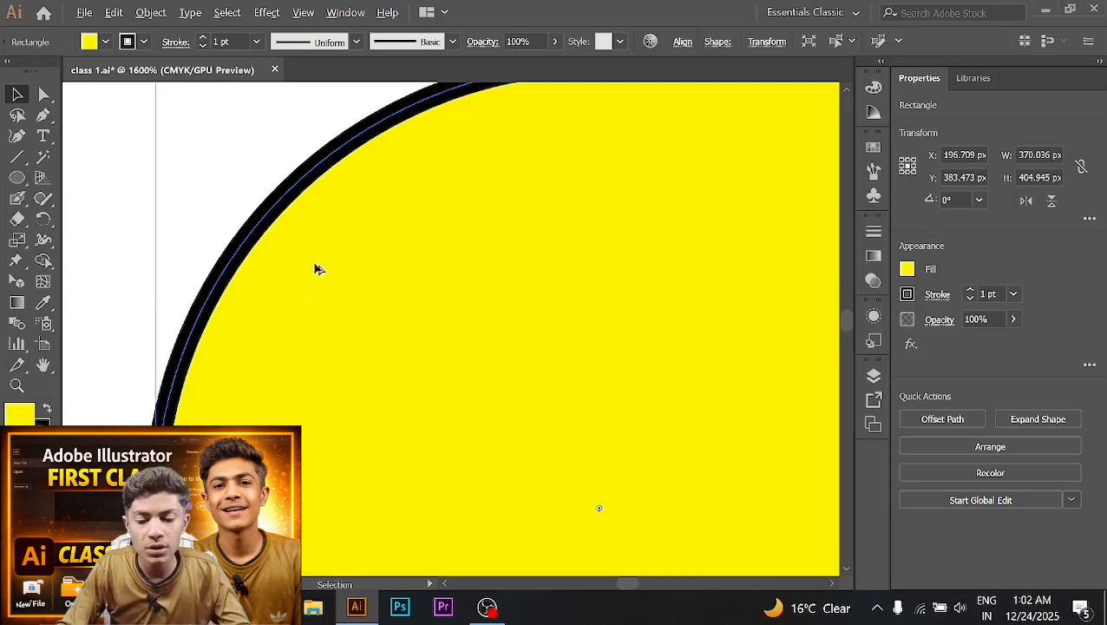
{"action": "scroll", "coordinate": [317, 269], "scroll_direction": "down", "scroll_amount": 4}
{"action": "scroll", "coordinate": [317, 269], "scroll_direction": "down", "scroll_amount": 6}
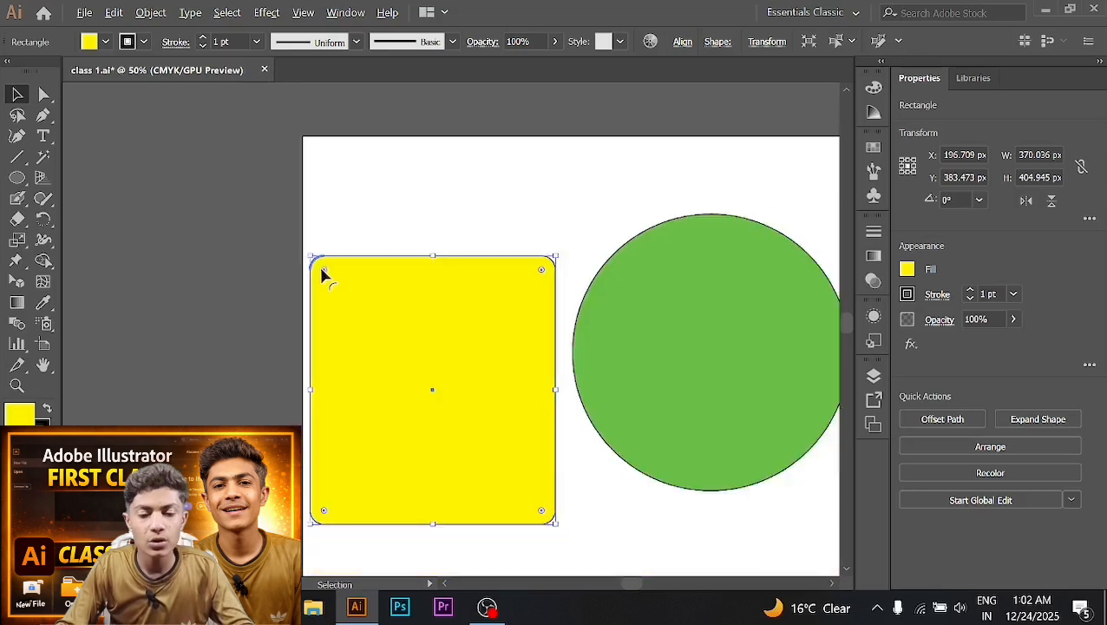
{"action": "scroll", "coordinate": [353, 303], "scroll_direction": "down", "scroll_amount": 2}
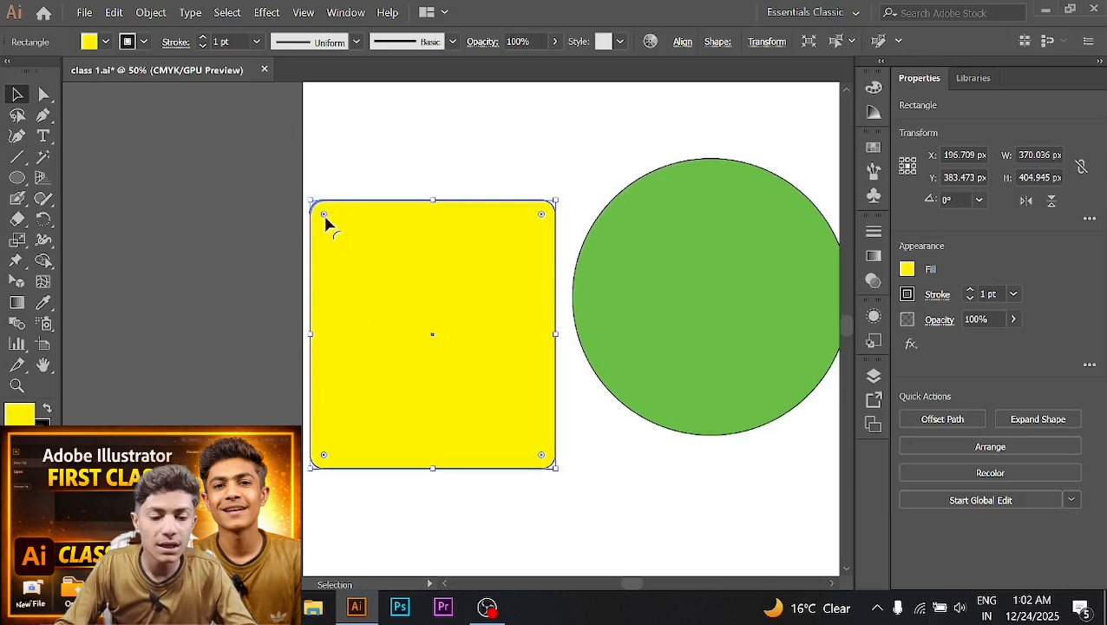
{"action": "left_click", "coordinate": [145, 41]}
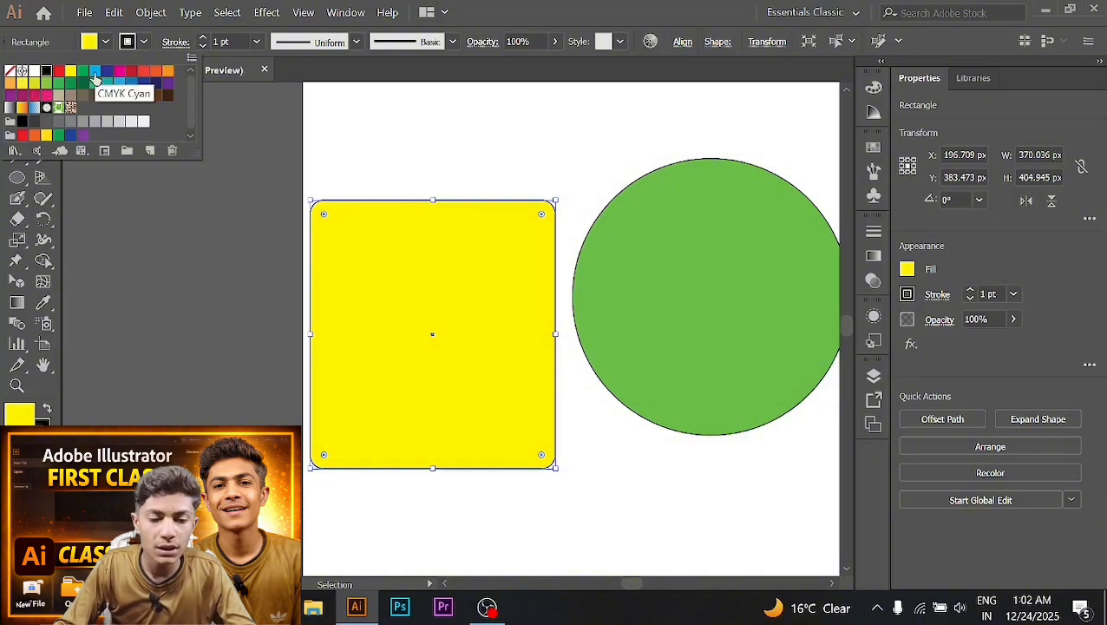
{"action": "left_click", "coordinate": [95, 76]}
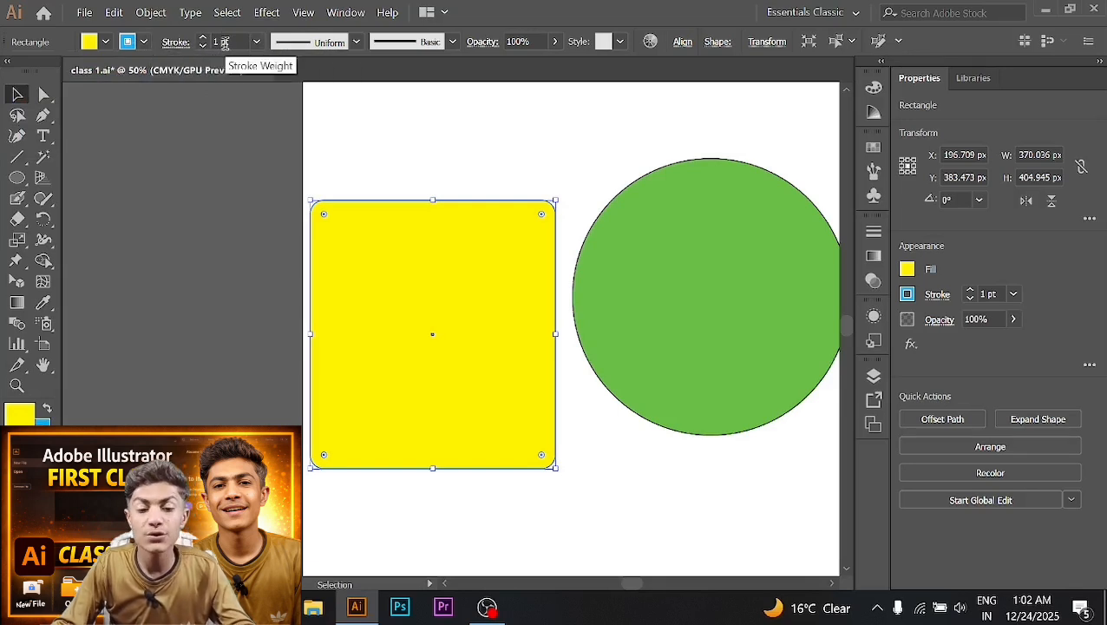
Try stroke weights of 10 pt and 100 pt on the yellow rectangle, and undo both changes
{"action": "left_click", "coordinate": [257, 41]}
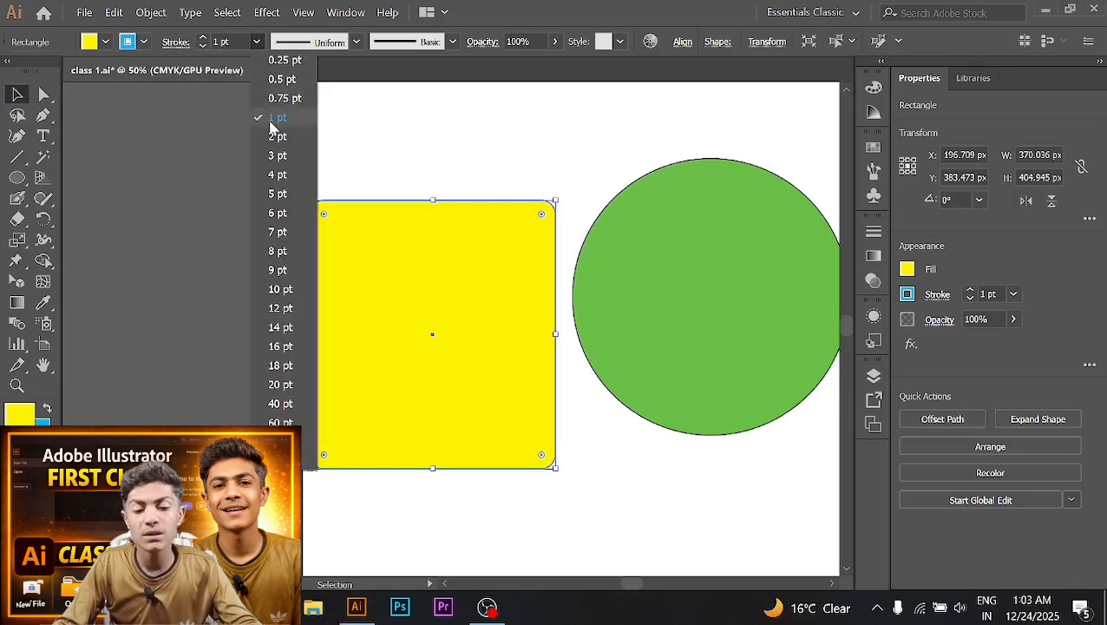
{"action": "left_click", "coordinate": [279, 290]}
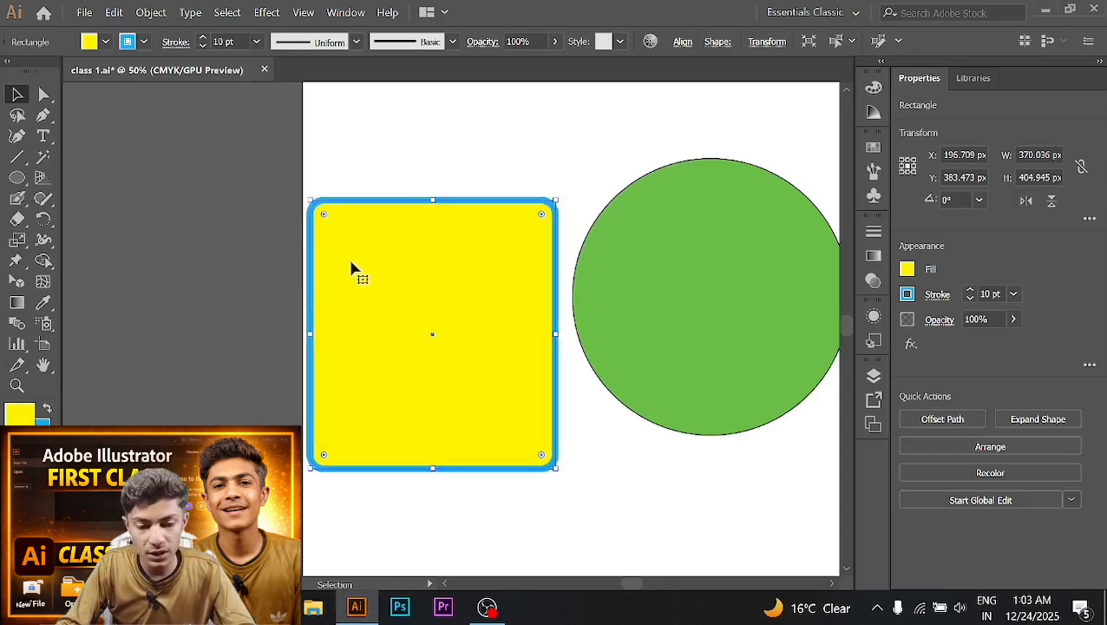
{"action": "key", "text": "a"}
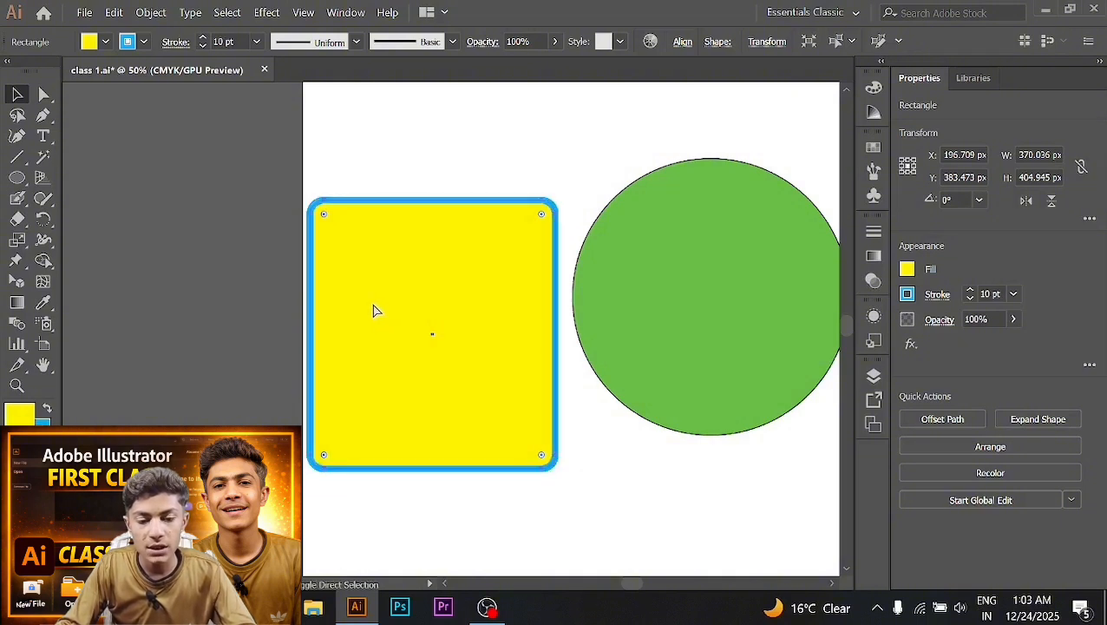
{"action": "key", "text": "v"}
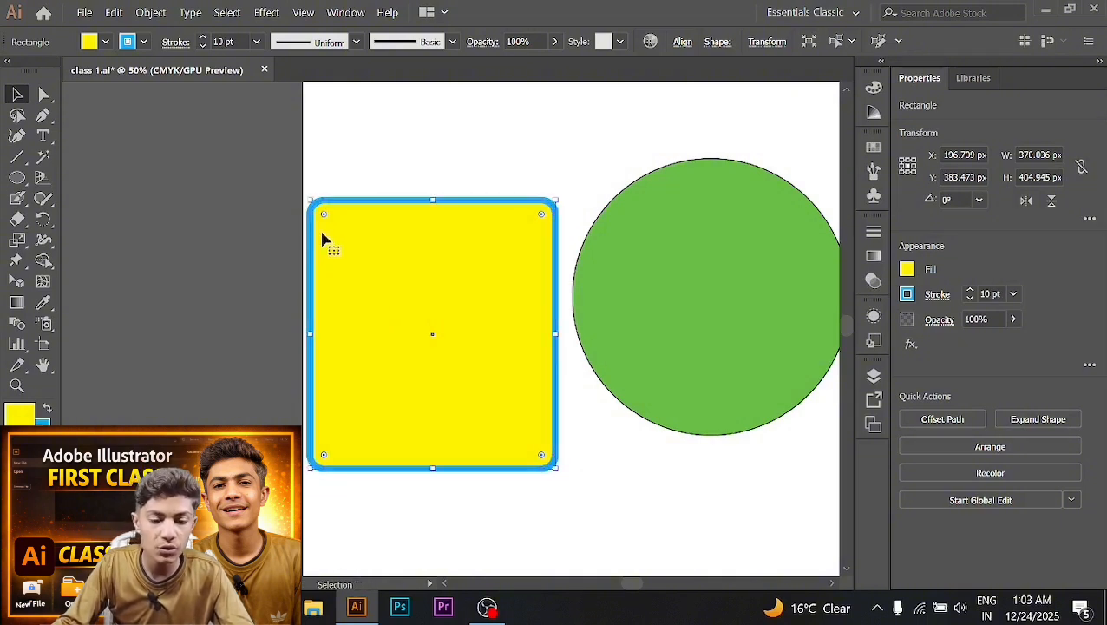
{"action": "left_click", "coordinate": [256, 40]}
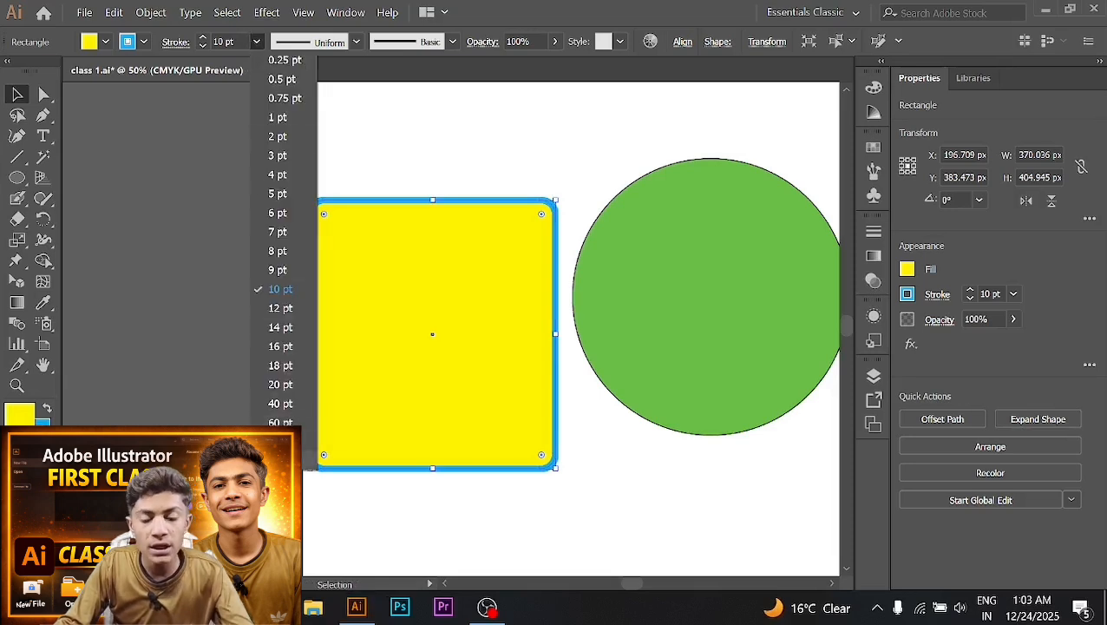
{"action": "left_click", "coordinate": [306, 458]}
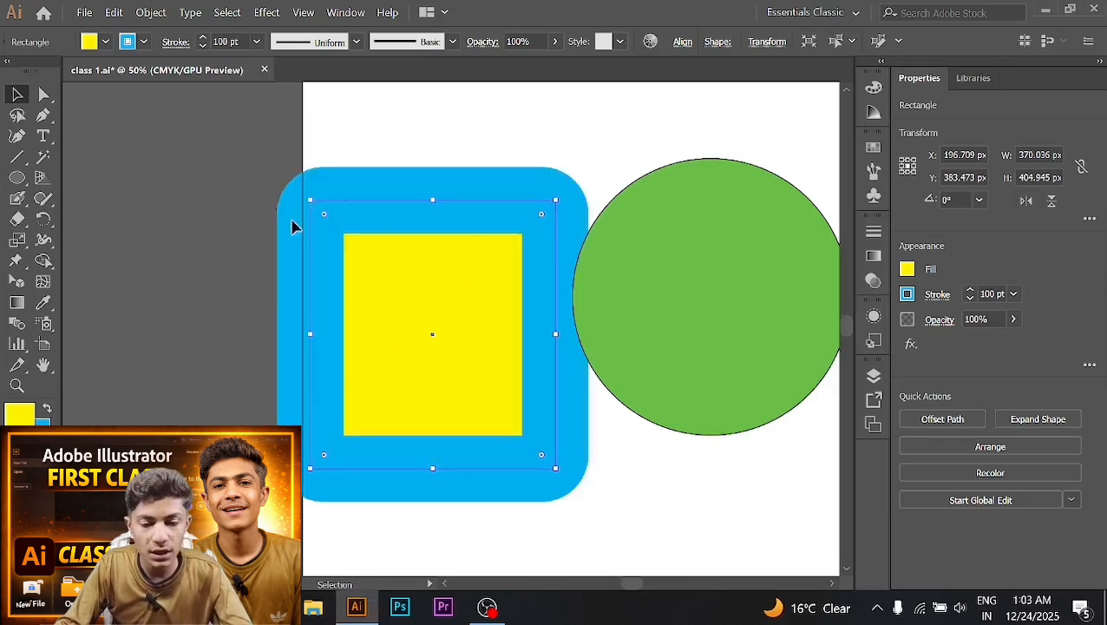
{"action": "key", "text": "ctrl+z"}
{"action": "key", "text": "ctrl+z"}
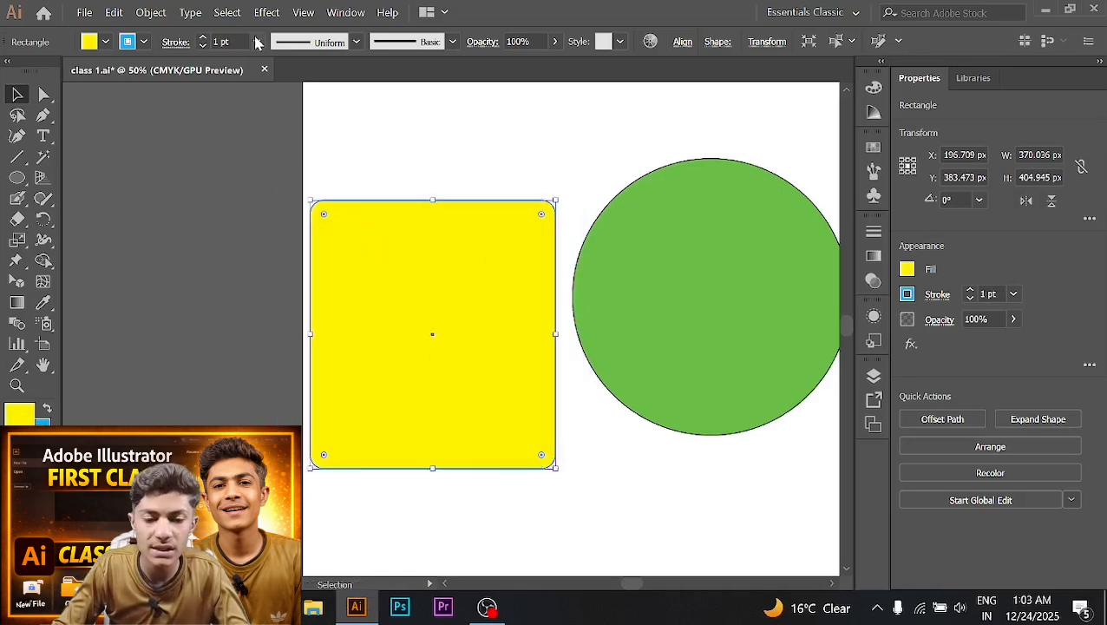
Look through the width profiles and brush definitions available for the rectangle's stroke
{"action": "left_click", "coordinate": [355, 43]}
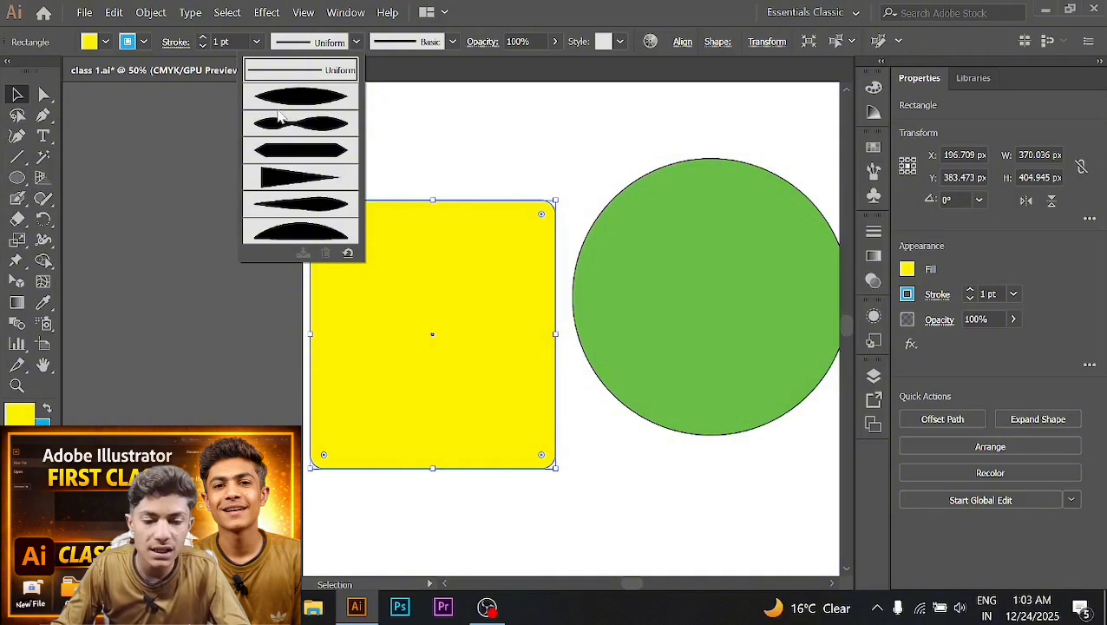
{"action": "left_click", "coordinate": [452, 43]}
{"action": "left_click", "coordinate": [452, 43]}
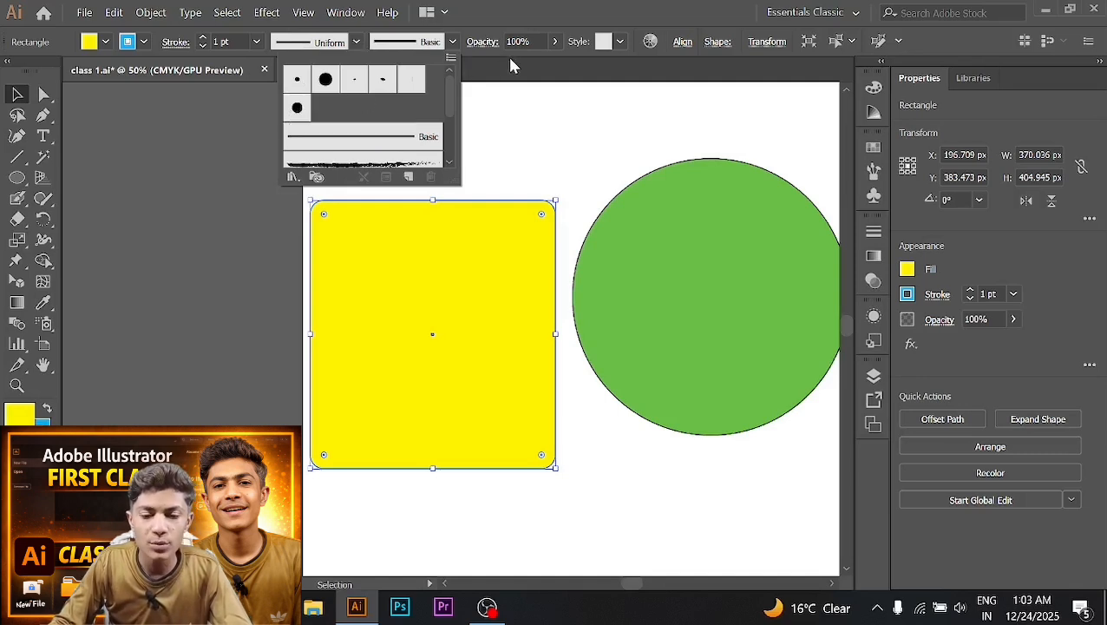
{"action": "left_click", "coordinate": [496, 164]}
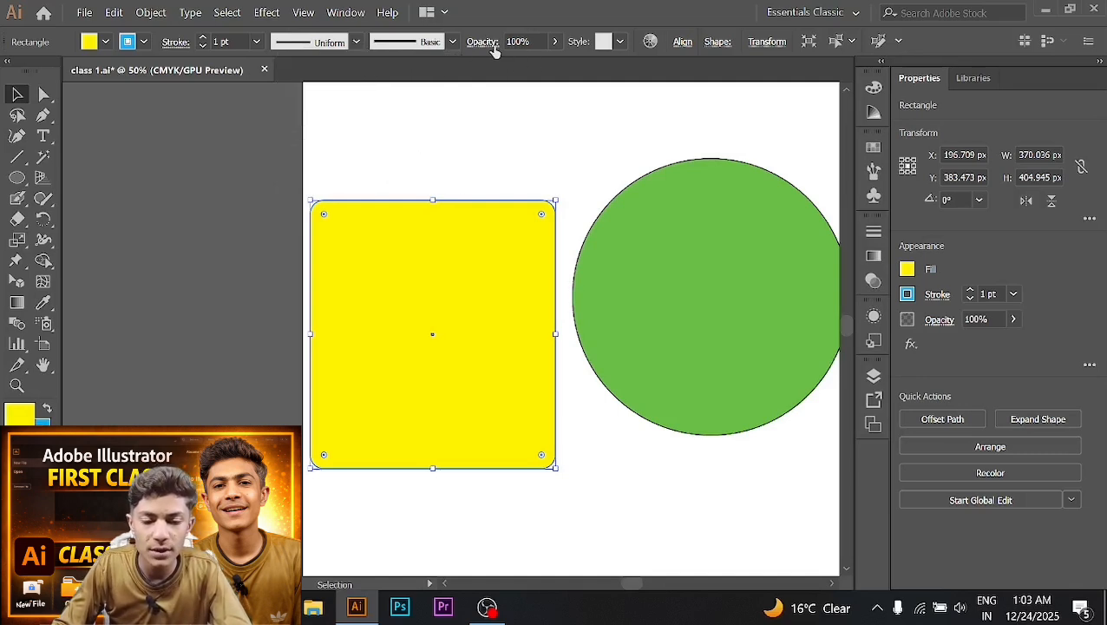
{"action": "double_click", "coordinate": [421, 295]}
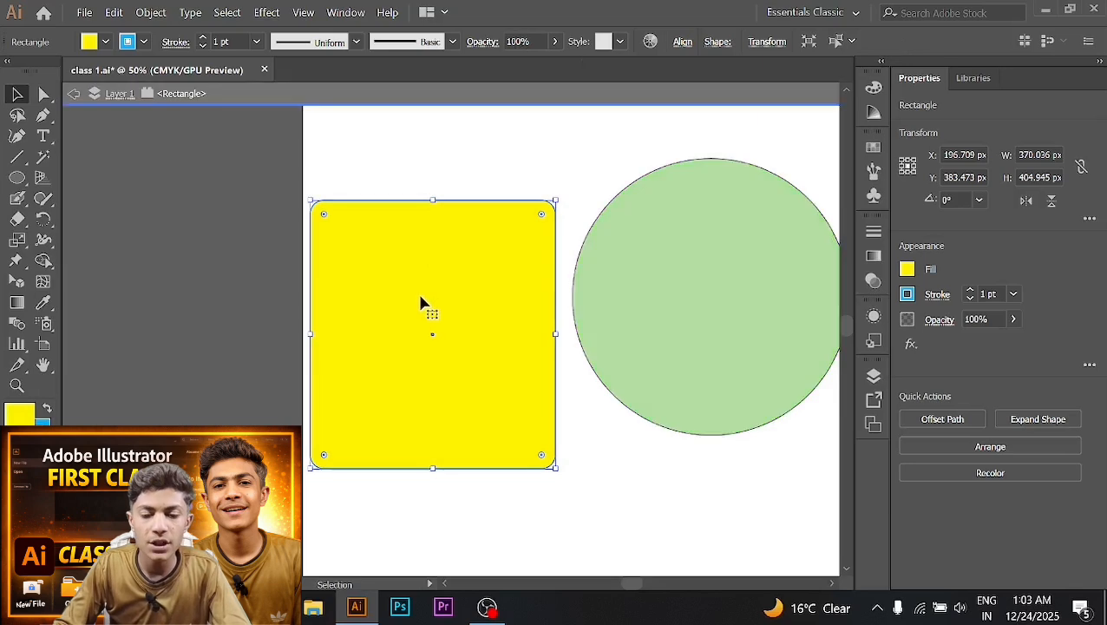
{"action": "double_click", "coordinate": [460, 189]}
Move the yellow rectangle to about X 325, Y 374 px and overlap it with the green circle at about X 381, Y 390 px
{"action": "left_click", "coordinate": [434, 257]}
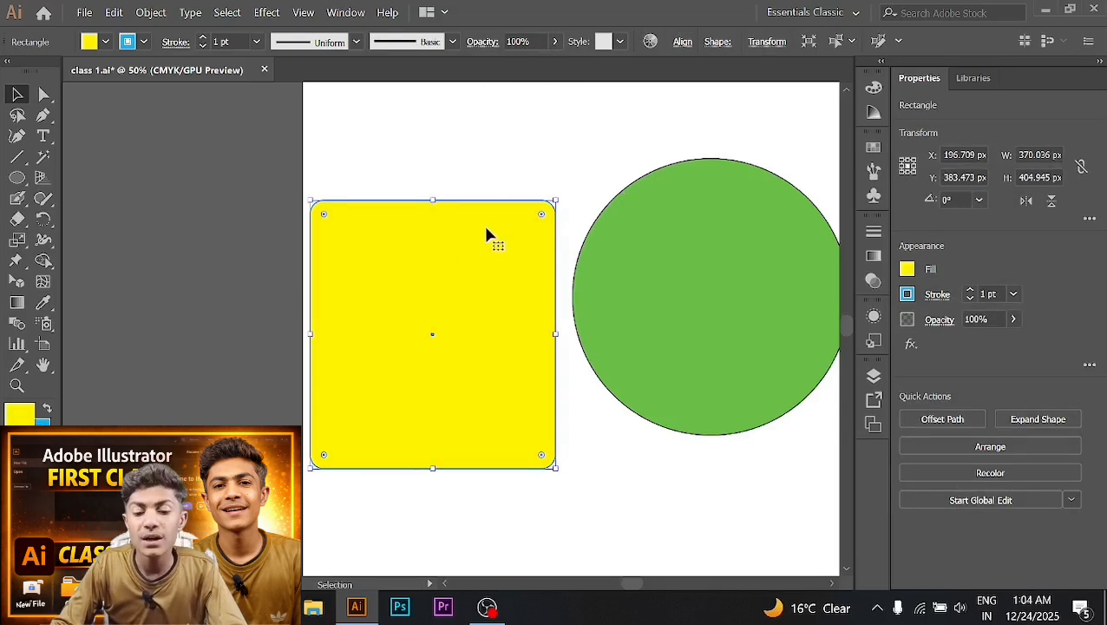
{"action": "left_click_drag", "start_coordinate": [462, 269], "coordinate": [491, 285]}
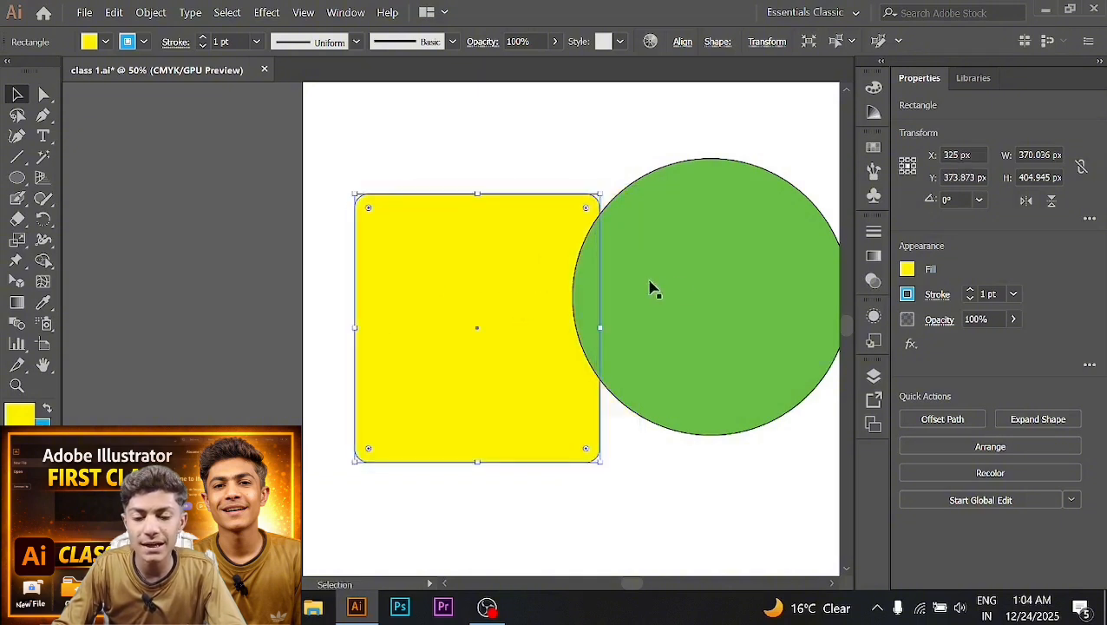
{"action": "left_click", "coordinate": [772, 268]}
{"action": "left_click_drag", "start_coordinate": [772, 268], "coordinate": [552, 300]}
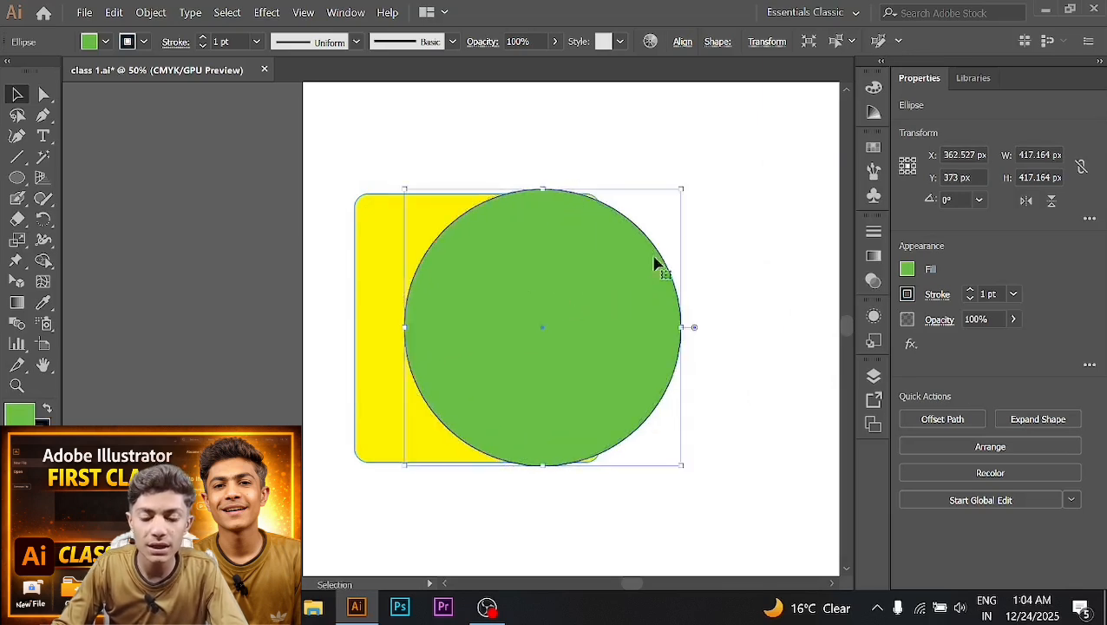
{"action": "left_click", "coordinate": [668, 192]}
{"action": "left_click_drag", "start_coordinate": [580, 246], "coordinate": [590, 281]}
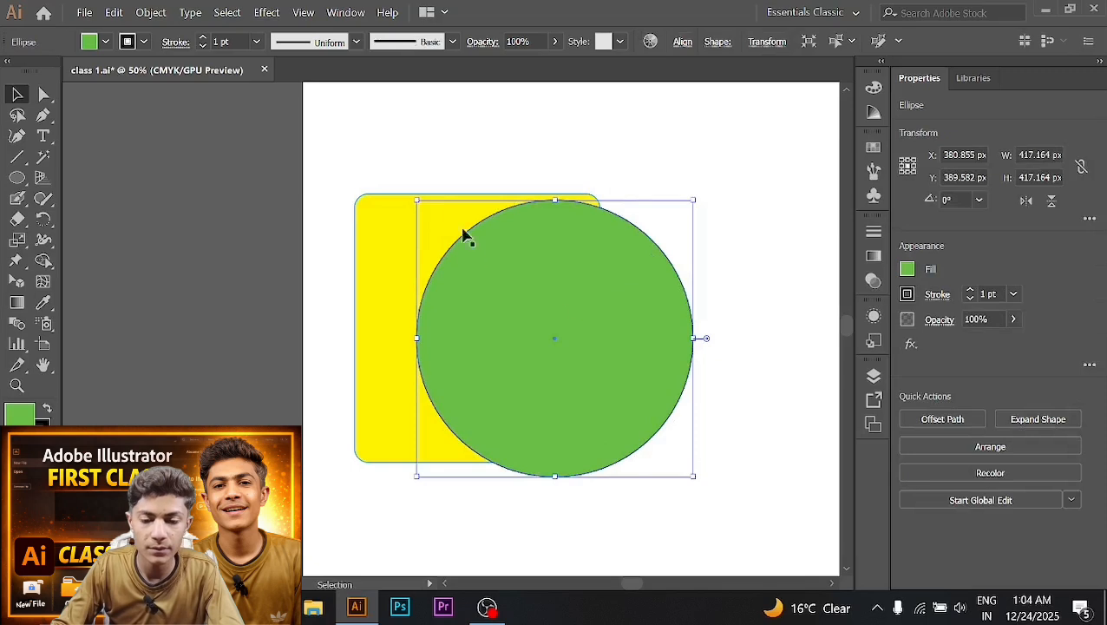
Enlarge the green circle proportionally from its upper-left corner to about 434 px across and nudge it up 2 px
{"action": "left_click_drag", "start_coordinate": [417, 200], "coordinate": [406, 184]}
{"action": "key", "text": "Up"}
{"action": "key", "text": "Up"}
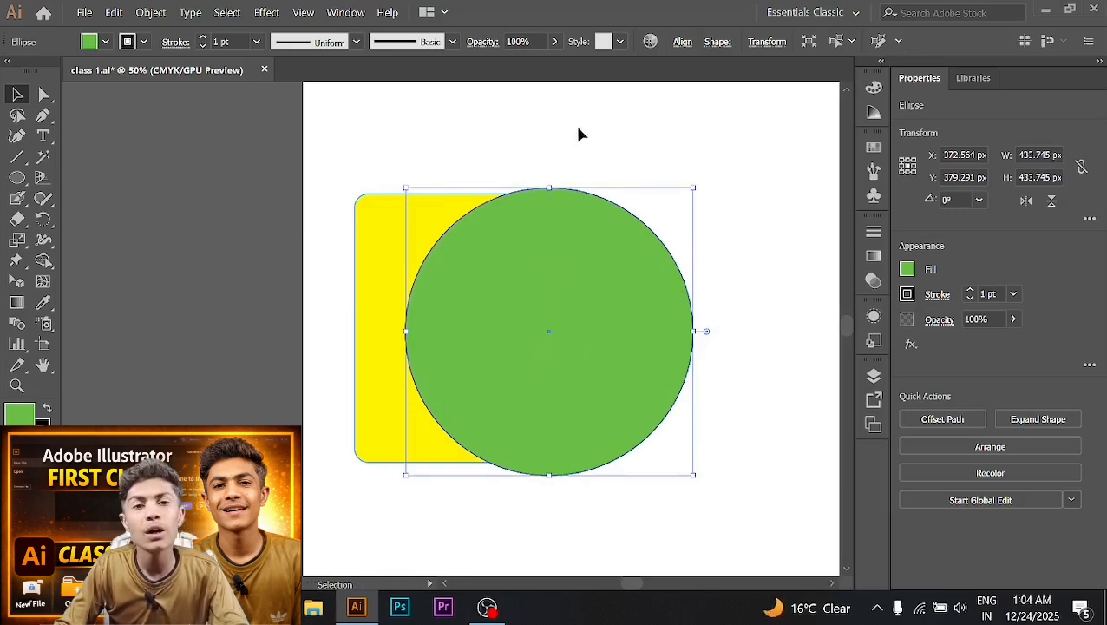
{"action": "left_click", "coordinate": [714, 165]}
Try an opacity of 47% on the green circle, and return it to 100%
{"action": "left_click", "coordinate": [563, 289]}
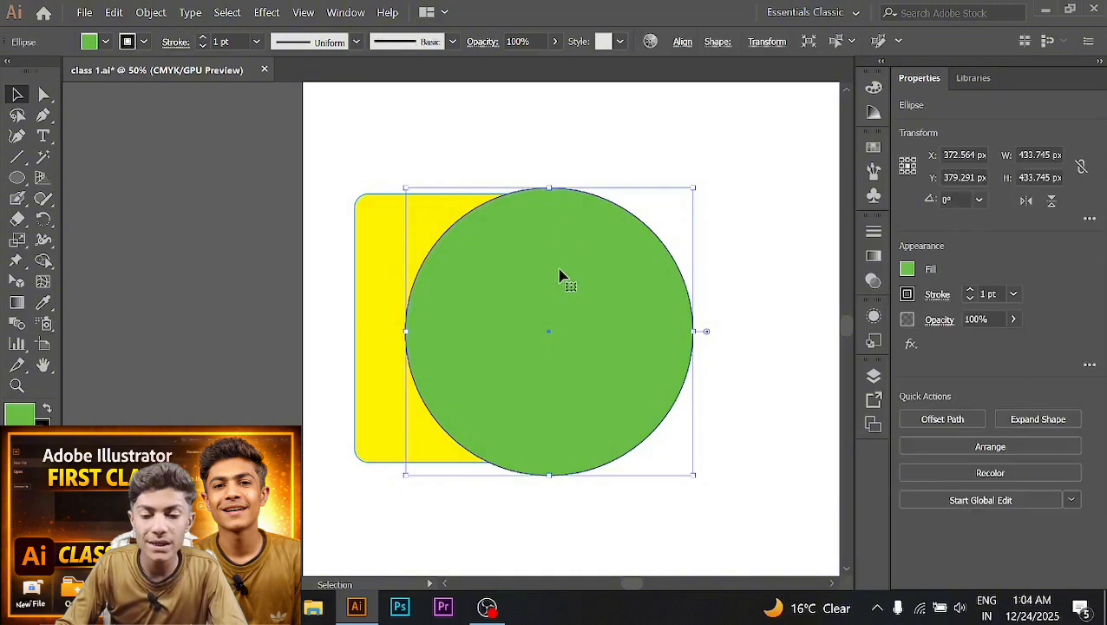
{"action": "left_click", "coordinate": [556, 42]}
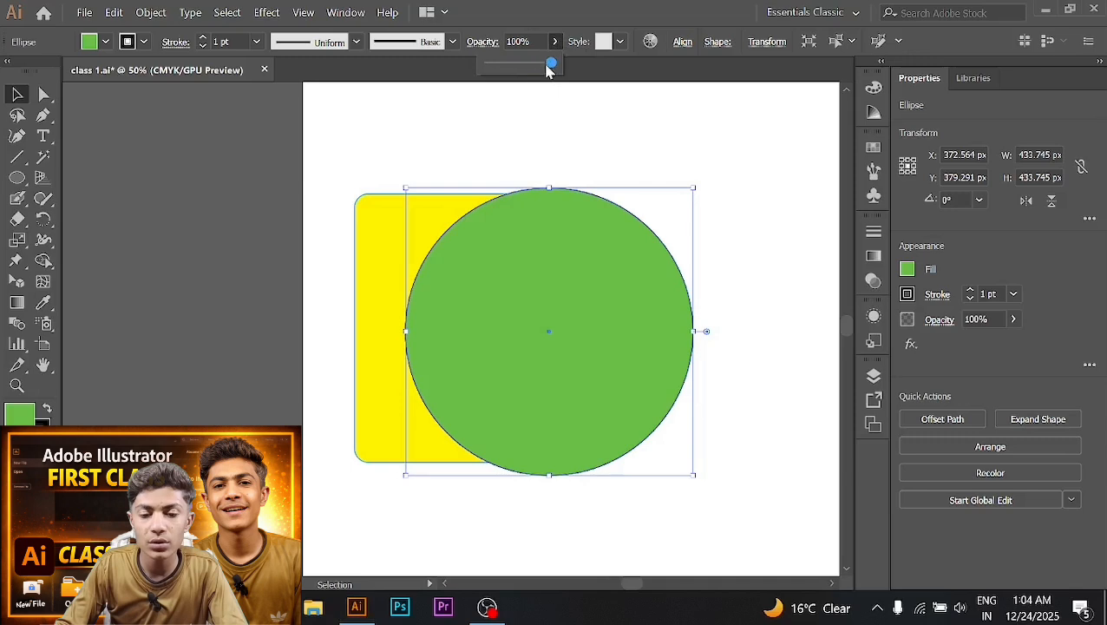
{"action": "left_click_drag", "start_coordinate": [549, 66], "coordinate": [574, 70]}
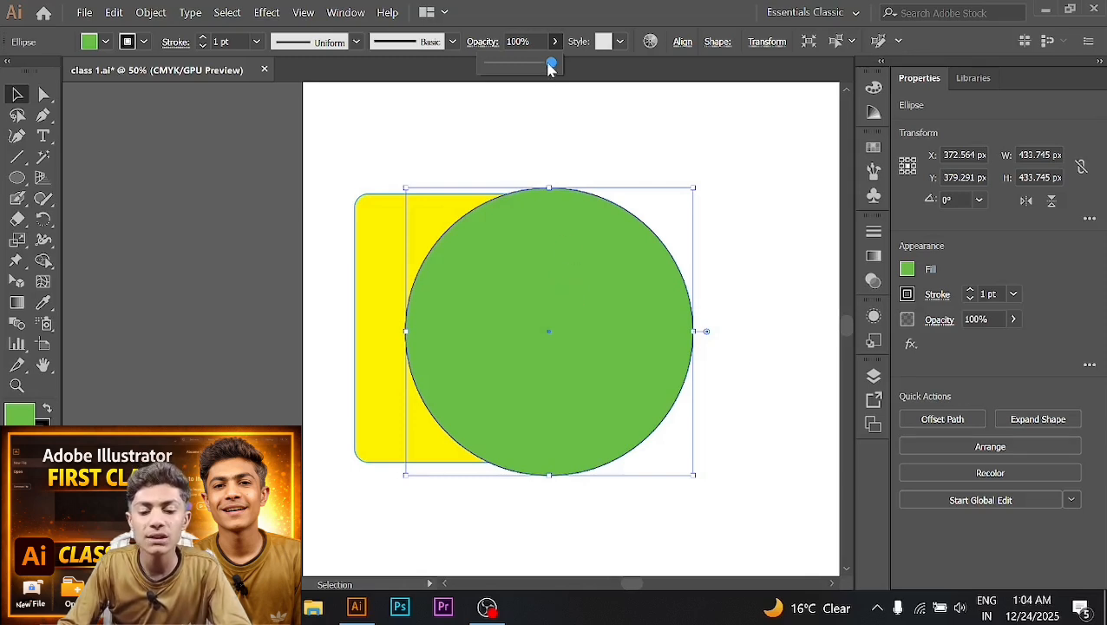
{"action": "left_click_drag", "start_coordinate": [549, 70], "coordinate": [518, 70]}
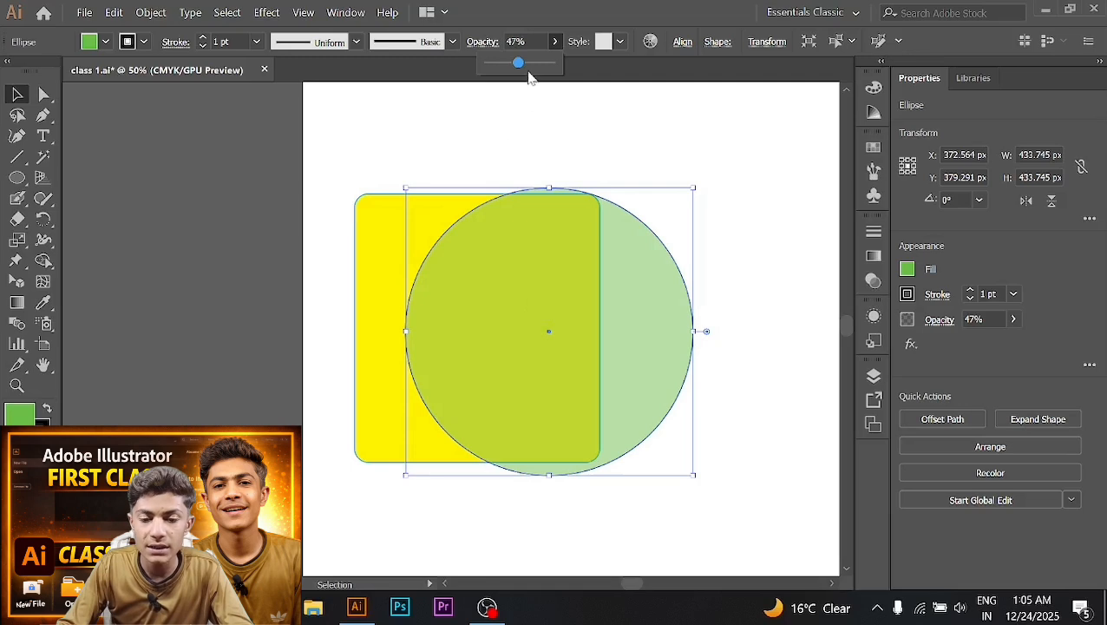
{"action": "left_click_drag", "start_coordinate": [519, 65], "coordinate": [577, 67]}
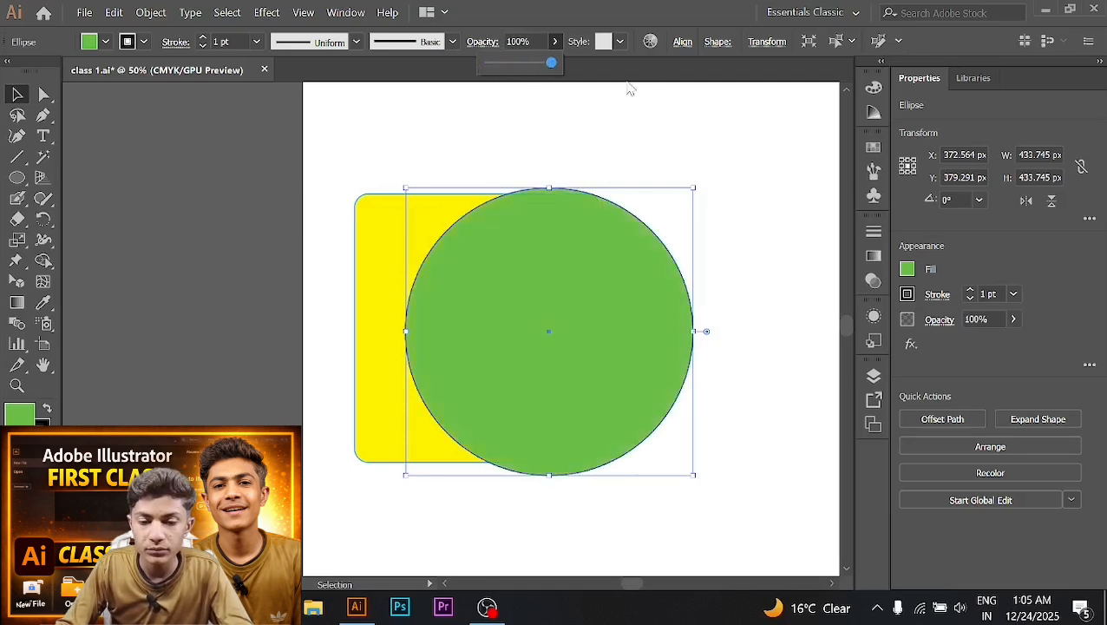
Try the yellow-green floral and the blue swirl graphic styles on the green circle, and undo both
{"action": "left_click", "coordinate": [622, 82]}
{"action": "left_click", "coordinate": [620, 43]}
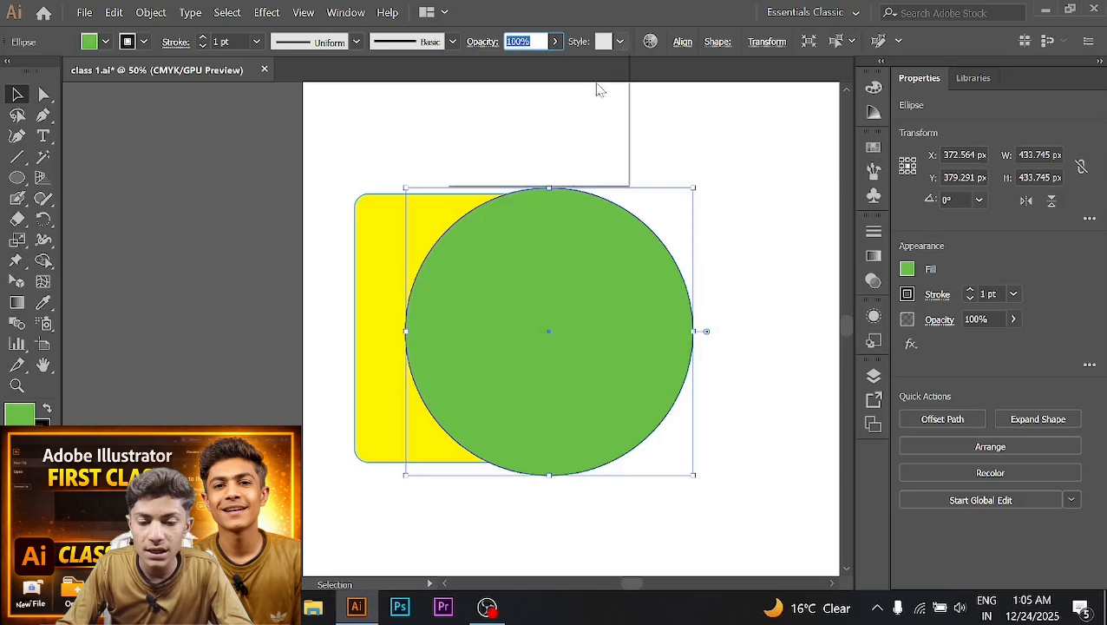
{"action": "left_click", "coordinate": [621, 37]}
{"action": "left_click", "coordinate": [622, 40]}
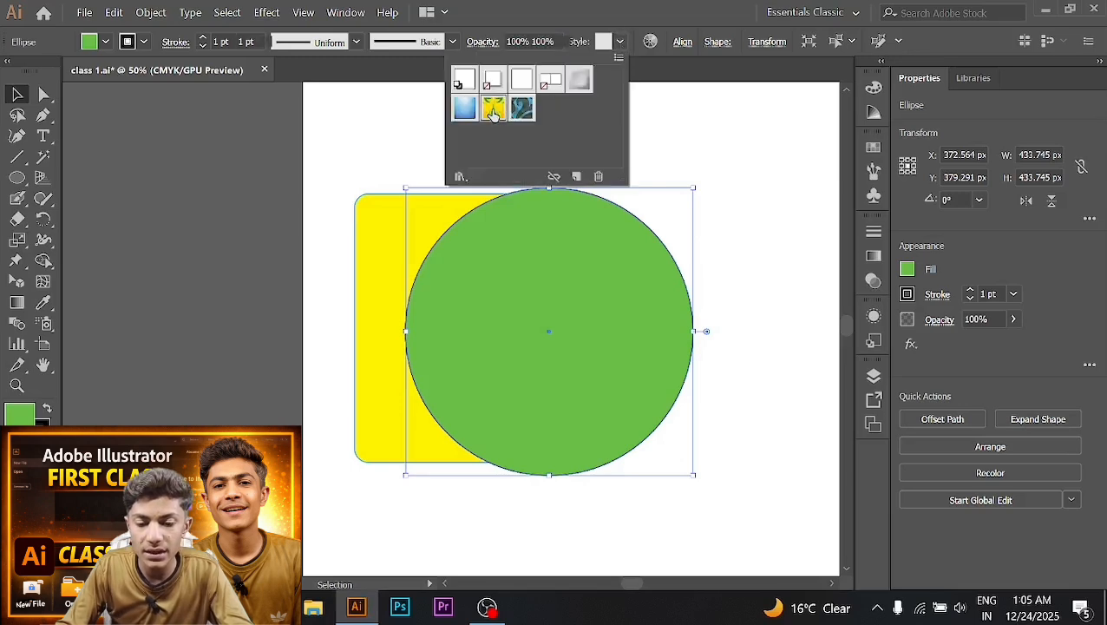
{"action": "left_click", "coordinate": [493, 108]}
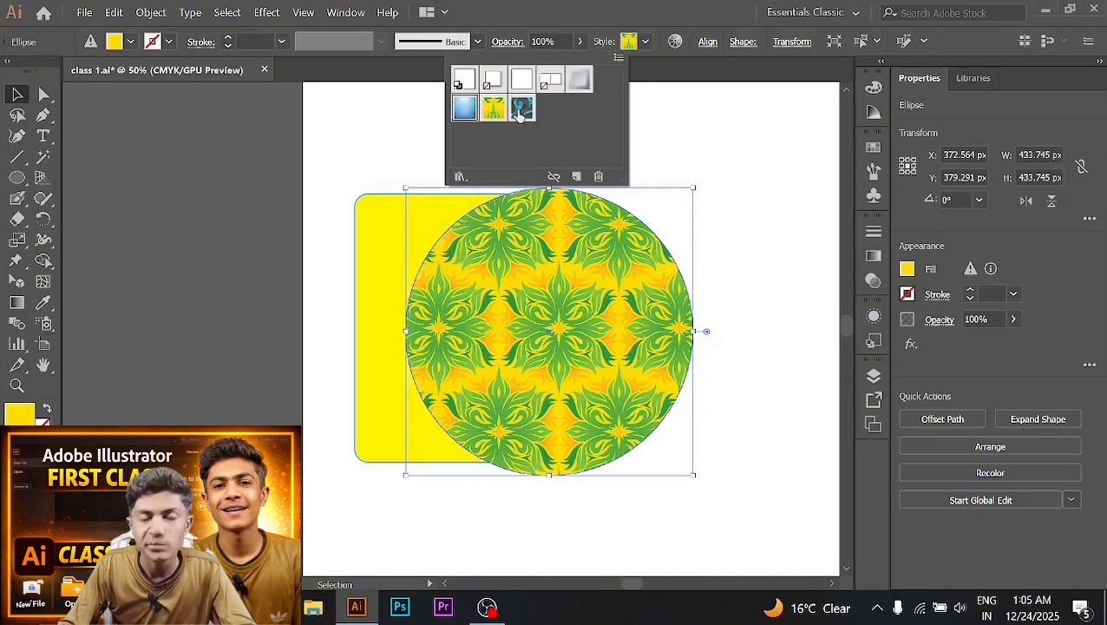
{"action": "left_click", "coordinate": [520, 110]}
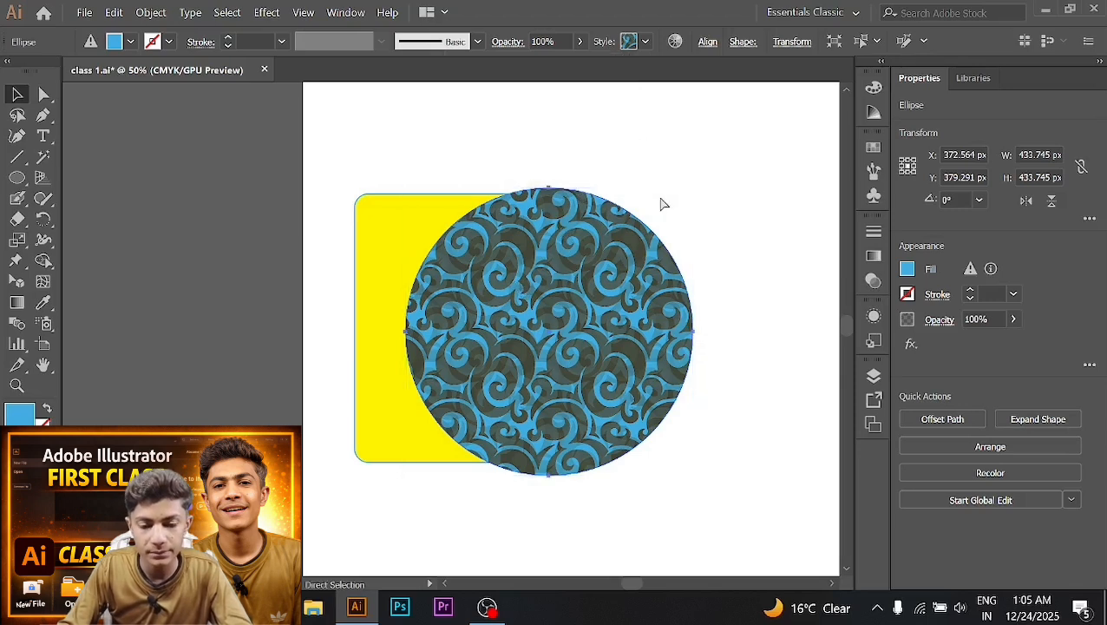
{"action": "key", "text": "ctrl+z"}
{"action": "key", "text": "ctrl+z"}
{"action": "key", "text": "ctrl+z"}
{"action": "key", "text": "ctrl+z"}
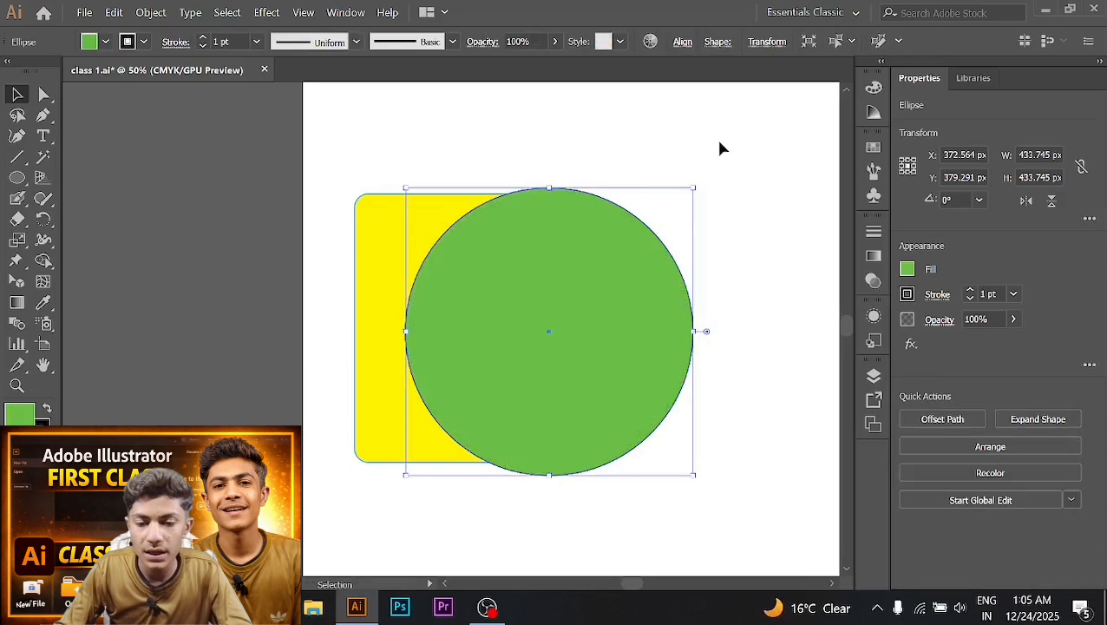
Move the green circle to about X 534, Y 371 px, overlapping the right side of the yellow rectangle
{"action": "left_click", "coordinate": [669, 117]}
{"action": "left_click", "coordinate": [634, 309]}
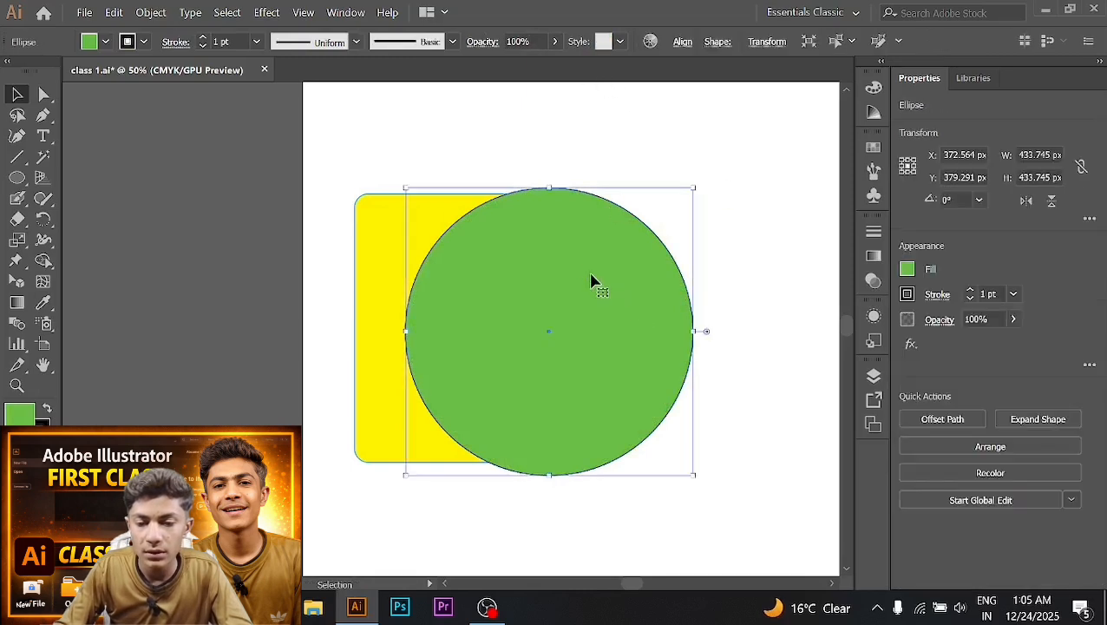
{"action": "left_click_drag", "start_coordinate": [623, 316], "coordinate": [731, 312]}
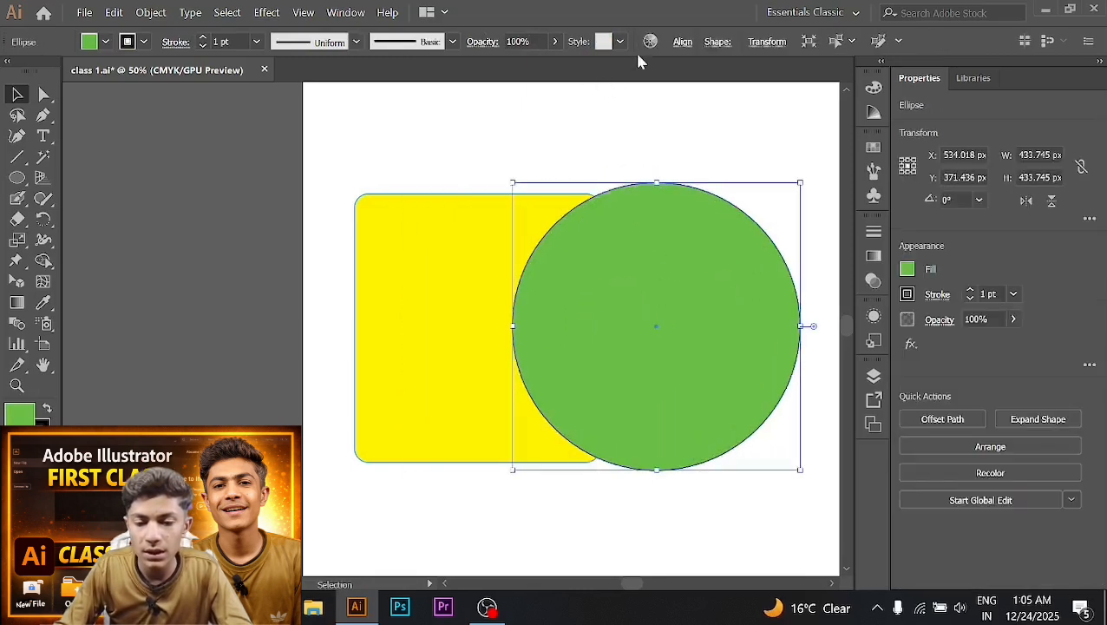
Look at the Recolor Artwork settings and the alignment options available for the green circle
{"action": "left_click", "coordinate": [651, 43]}
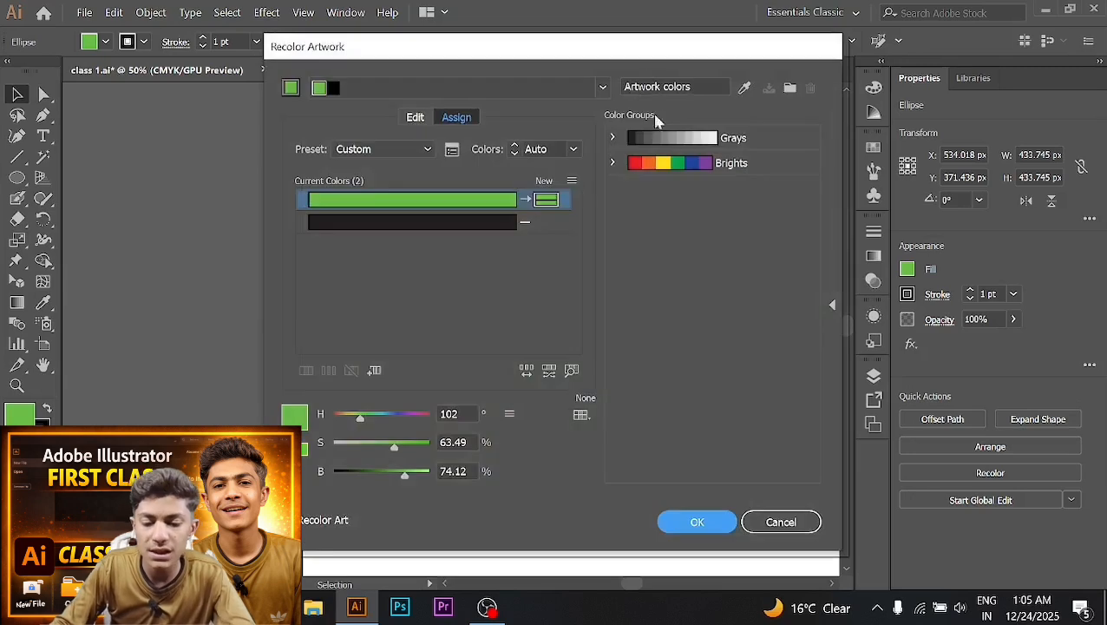
{"action": "left_click", "coordinate": [700, 523]}
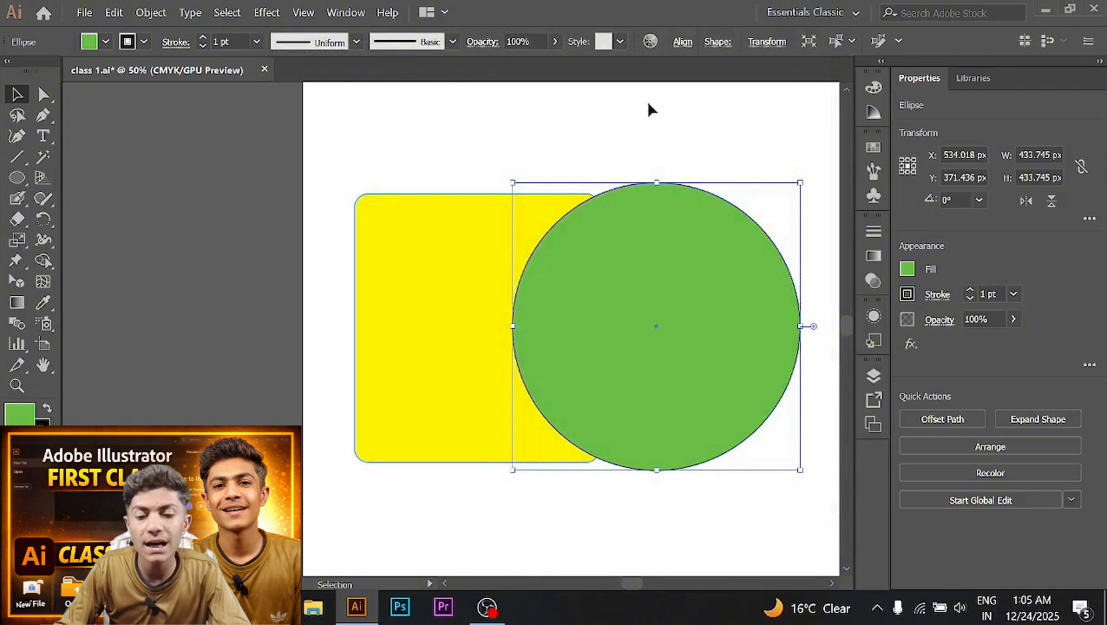
{"action": "left_click", "coordinate": [683, 45]}
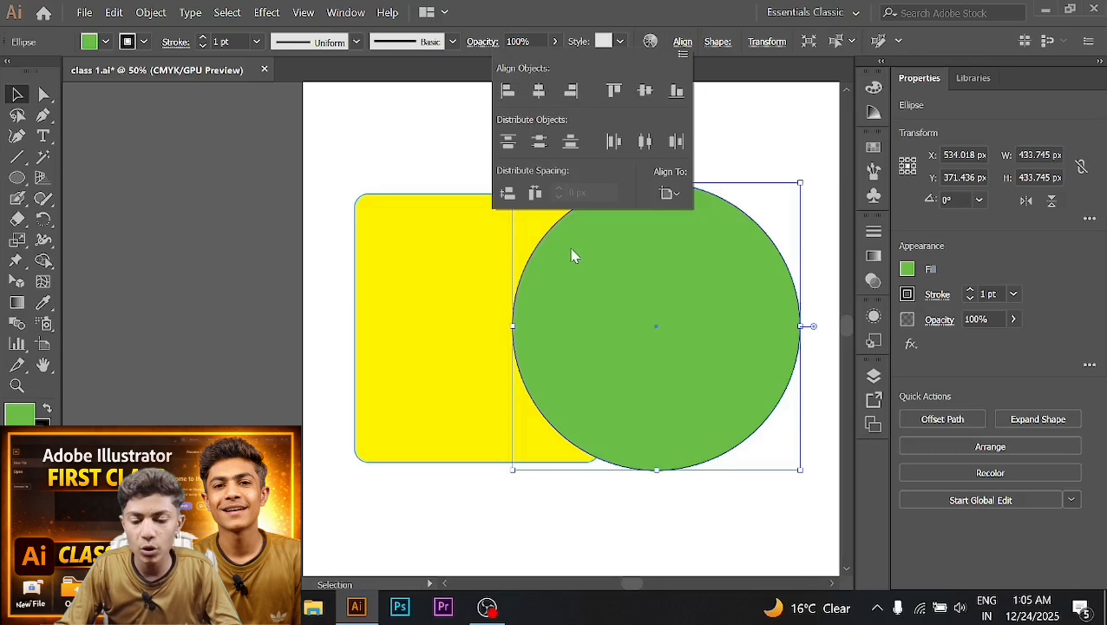
Move the yellow rectangle to the artboard's upper-left corner and the green circle to about X 590, Y 564 px
{"action": "scroll", "coordinate": [632, 321], "scroll_direction": "down", "scroll_amount": 3}
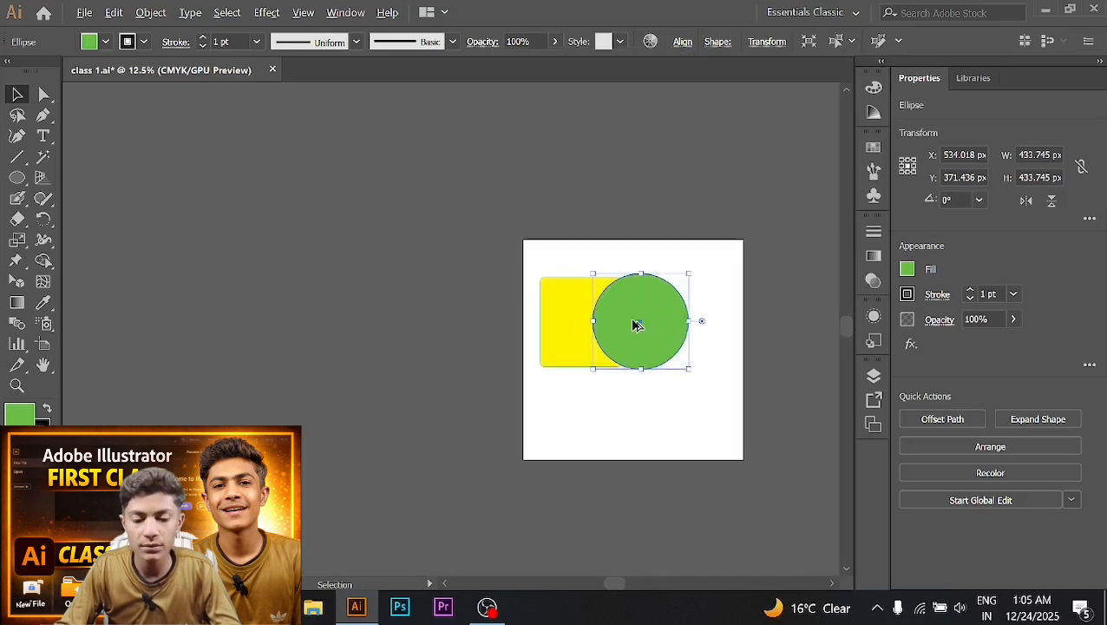
{"action": "left_click_drag", "start_coordinate": [623, 591], "coordinate": [637, 588]}
{"action": "scroll", "coordinate": [655, 456], "scroll_direction": "down", "scroll_amount": 1}
{"action": "scroll", "coordinate": [657, 449], "scroll_direction": "up", "scroll_amount": 2}
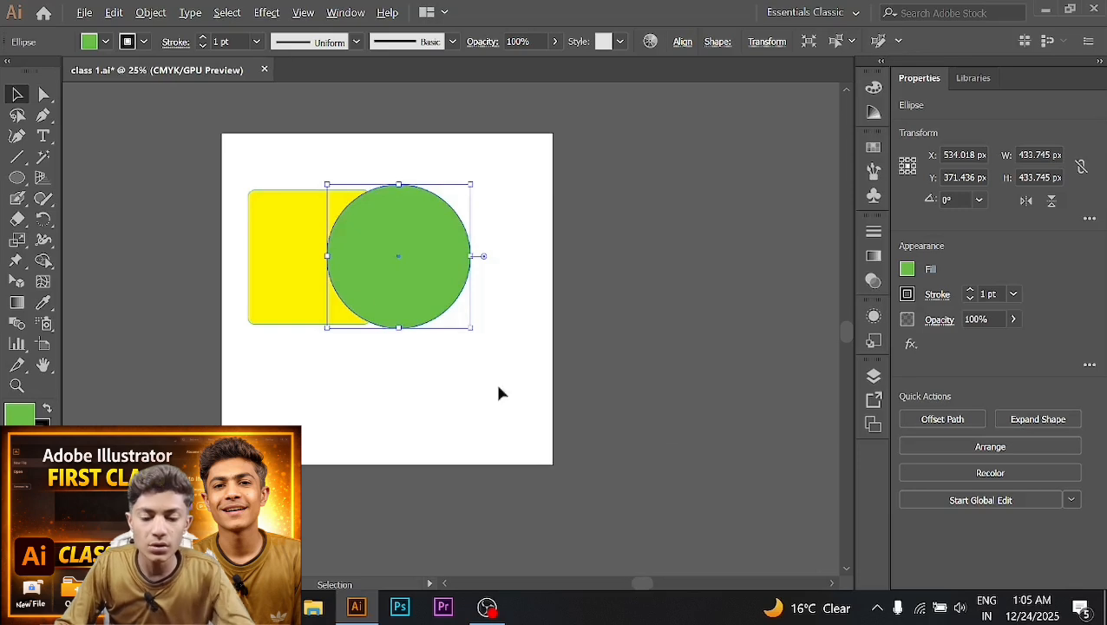
{"action": "scroll", "coordinate": [200, 150], "scroll_direction": "up", "scroll_amount": 1}
{"action": "scroll", "coordinate": [254, 204], "scroll_direction": "down", "scroll_amount": 1}
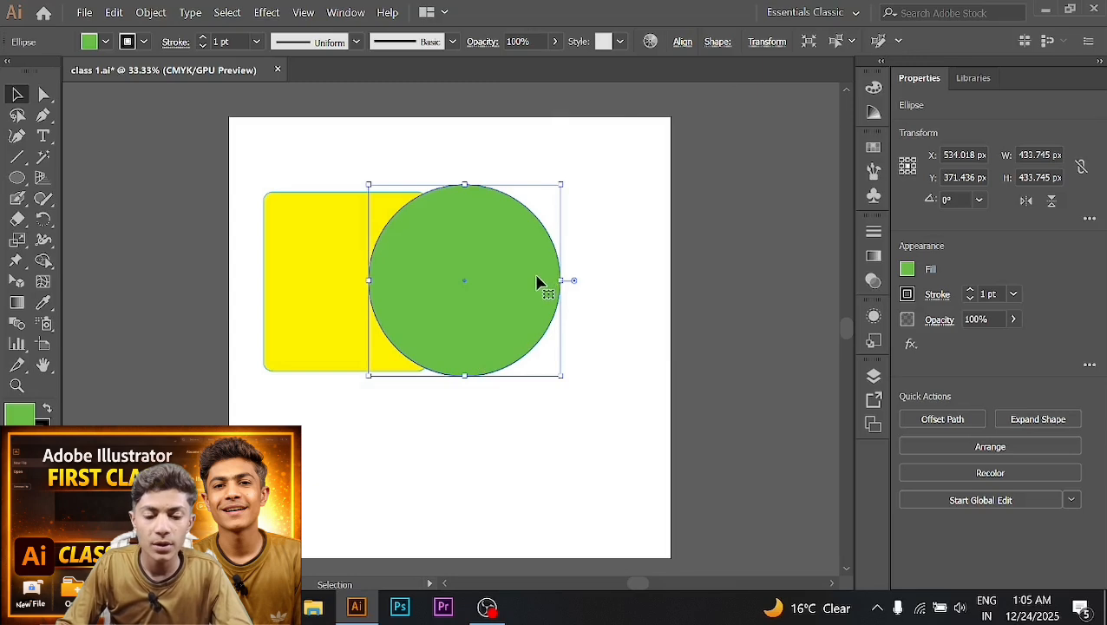
{"action": "left_click_drag", "start_coordinate": [428, 327], "coordinate": [466, 380]}
{"action": "left_click_drag", "start_coordinate": [304, 308], "coordinate": [264, 211]}
{"action": "left_click_drag", "start_coordinate": [531, 418], "coordinate": [499, 431]}
{"action": "left_click_drag", "start_coordinate": [318, 181], "coordinate": [330, 193]}
{"action": "left_click_drag", "start_coordinate": [506, 380], "coordinate": [522, 390]}
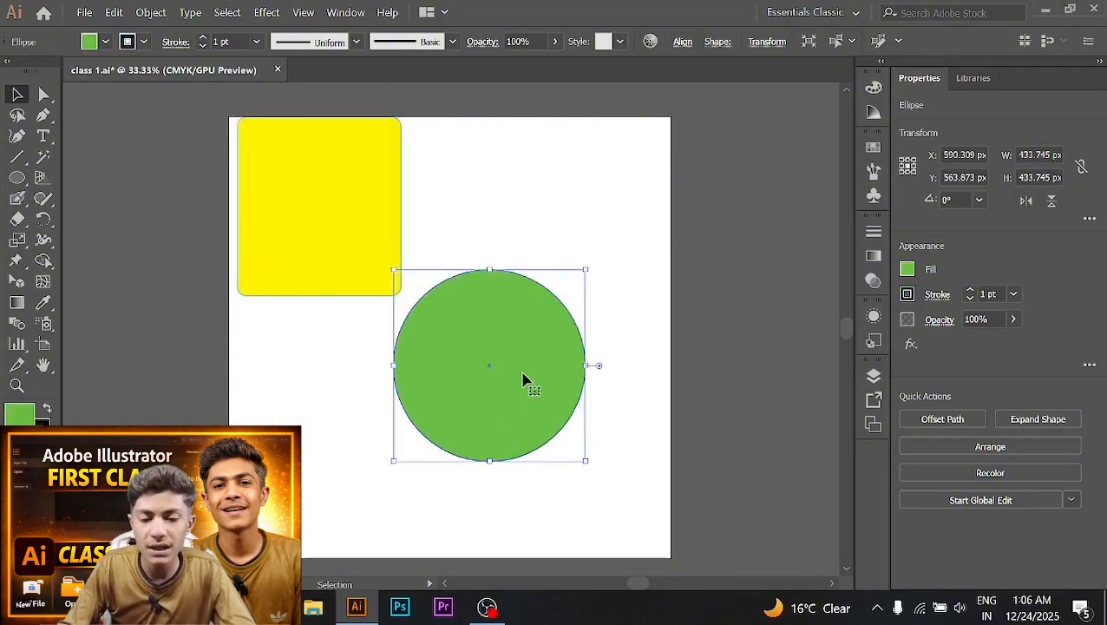
Align the green circle to the artboard's left, right, top, vertical centre and bottom in turn, and finally centre it horizontally at the bottom
{"action": "left_click", "coordinate": [681, 43]}
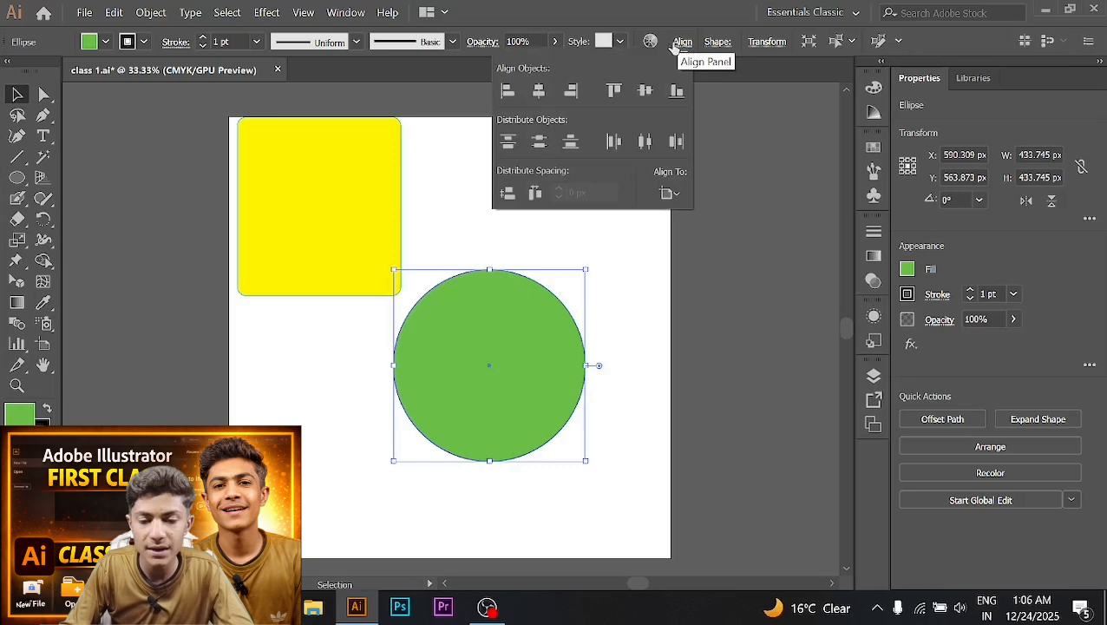
{"action": "left_click", "coordinate": [508, 92]}
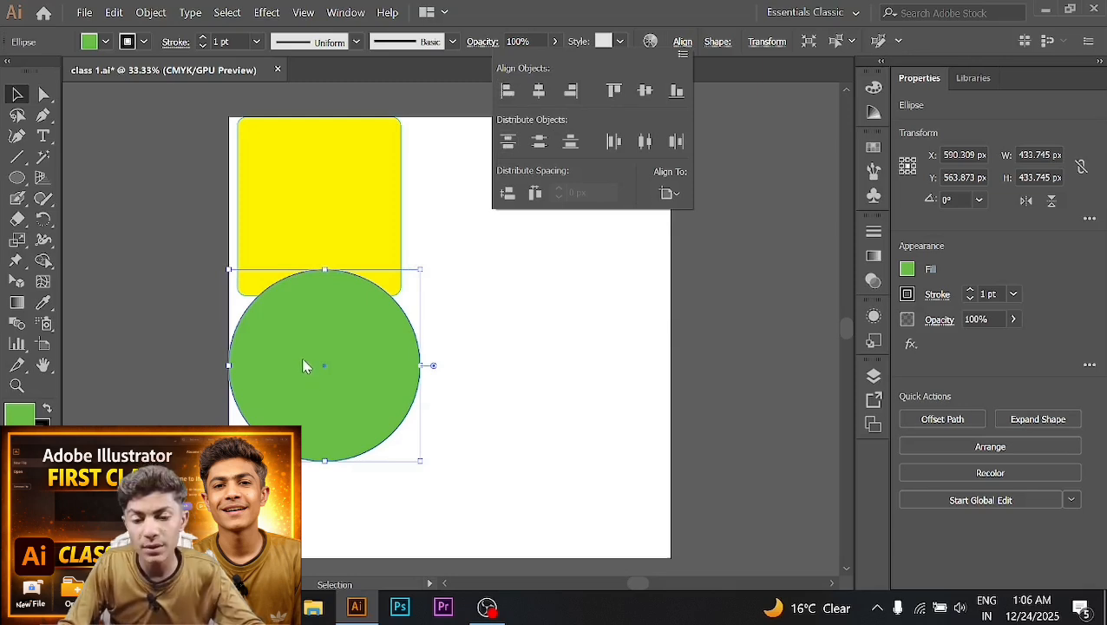
{"action": "left_click", "coordinate": [572, 92]}
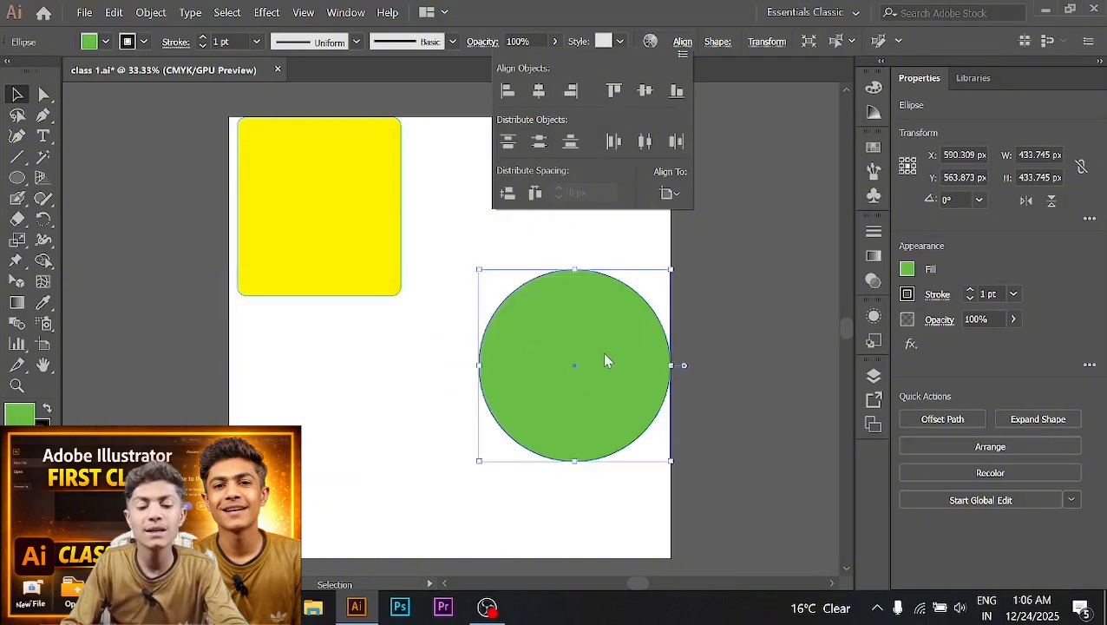
{"action": "left_click", "coordinate": [611, 92]}
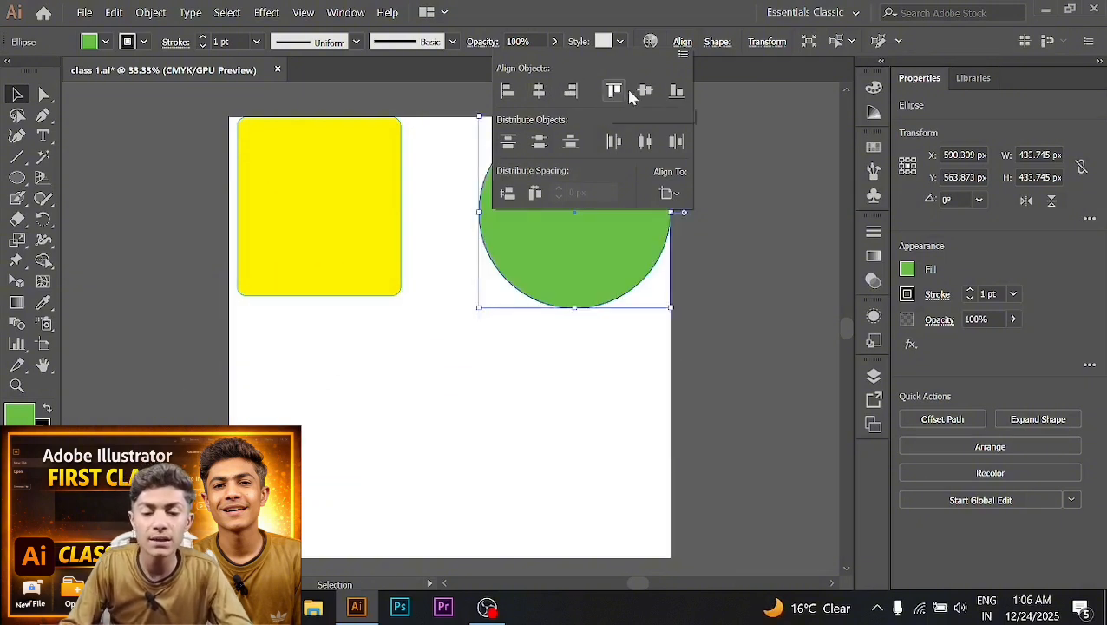
{"action": "left_click", "coordinate": [645, 91]}
{"action": "left_click", "coordinate": [677, 91]}
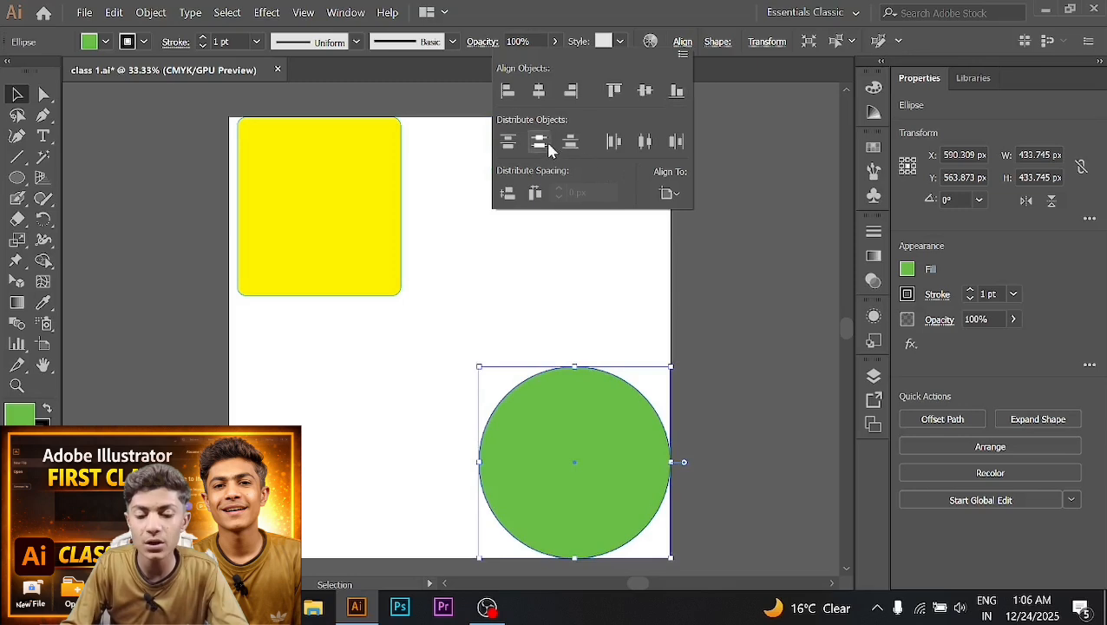
{"action": "left_click", "coordinate": [541, 95]}
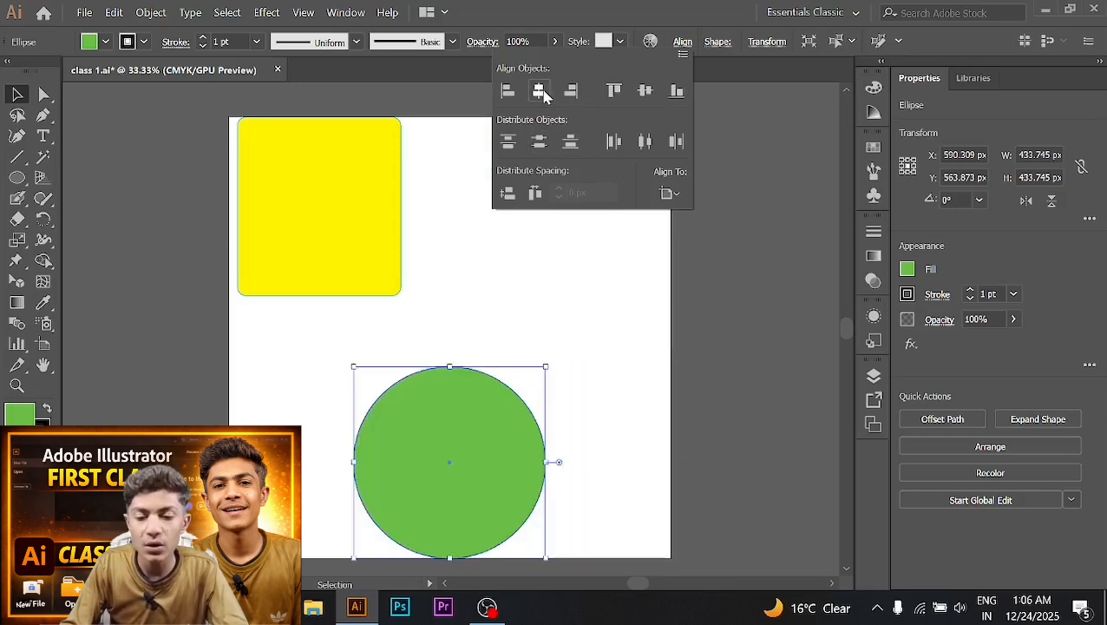
Move the green circle straight up to near the middle of the artboard and deselect it
{"action": "left_click", "coordinate": [449, 469]}
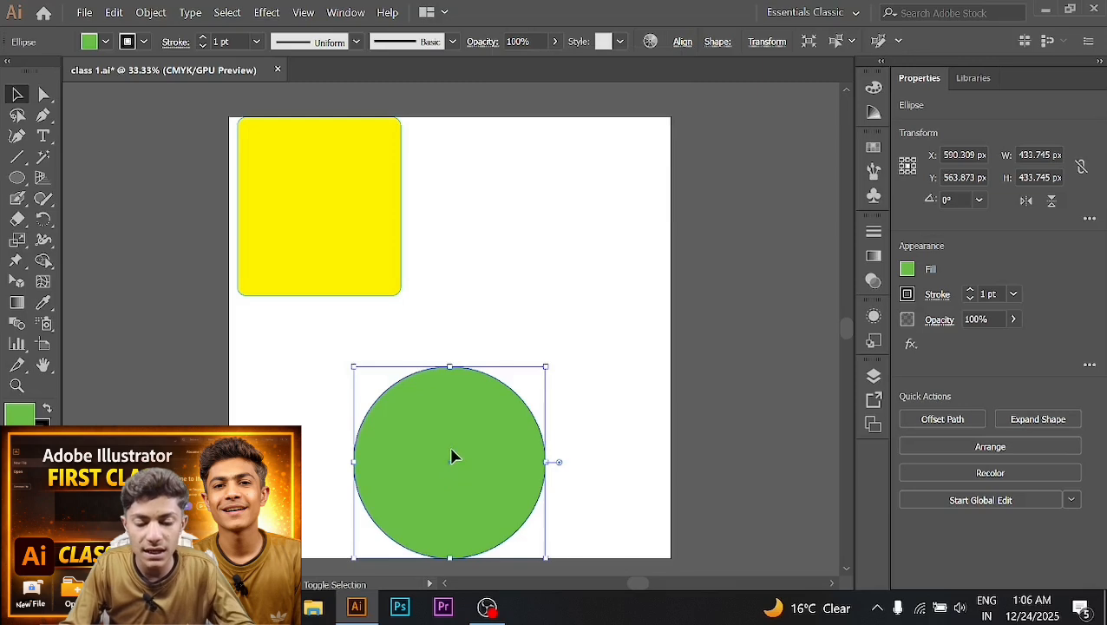
{"action": "left_click_drag", "start_coordinate": [460, 458], "coordinate": [460, 375]}
{"action": "left_click", "coordinate": [758, 327]}
{"action": "left_click", "coordinate": [422, 365]}
{"action": "left_click", "coordinate": [640, 128]}
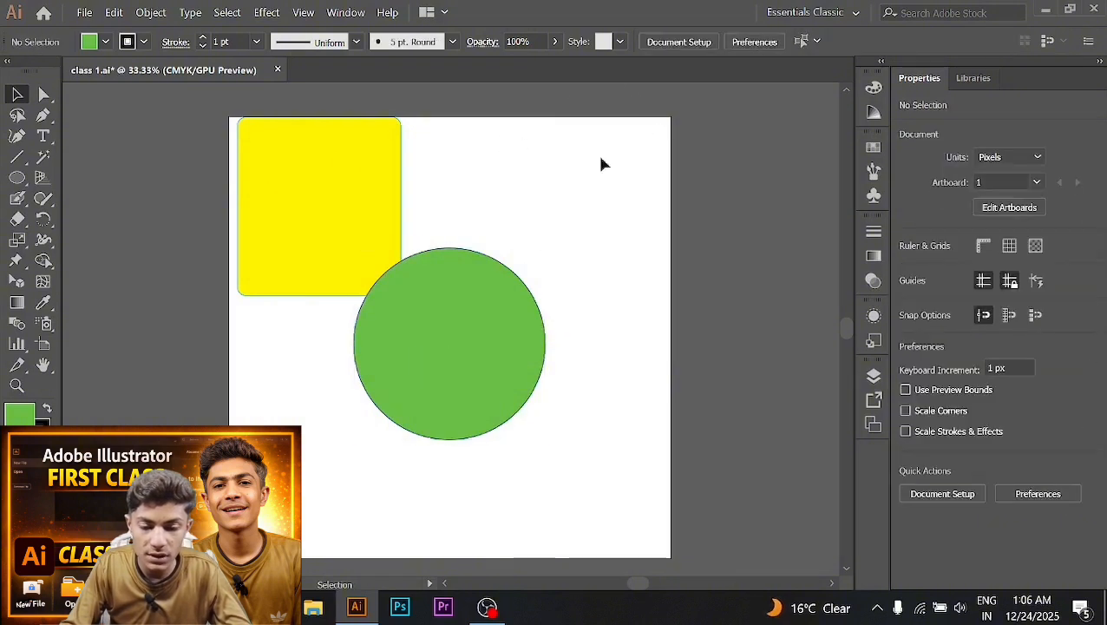
Shift the yellow rectangle to about X 196, Y 208 px and move the green circle clear of it to its lower right
{"action": "mouse_move", "coordinate": [321, 204]}
{"action": "left_mouse_down"}
{"action": "mouse_move", "coordinate": [307, 210]}
{"action": "mouse_move", "coordinate": [317, 213]}
{"action": "left_mouse_up"}
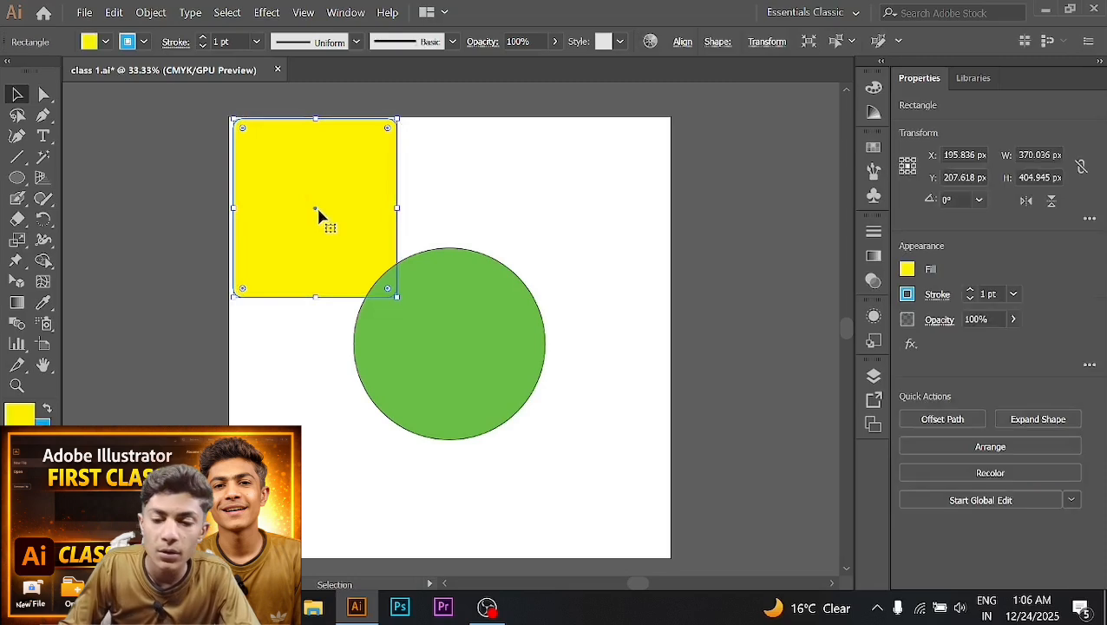
{"action": "left_click_drag", "start_coordinate": [451, 338], "coordinate": [505, 354]}
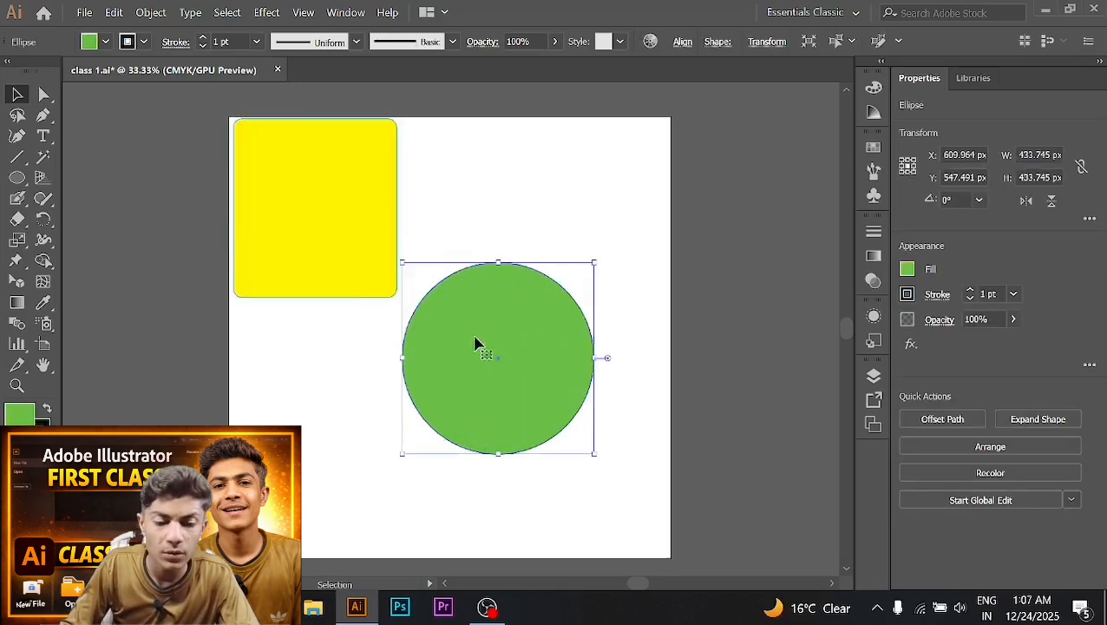
{"action": "left_click_drag", "start_coordinate": [502, 371], "coordinate": [517, 323]}
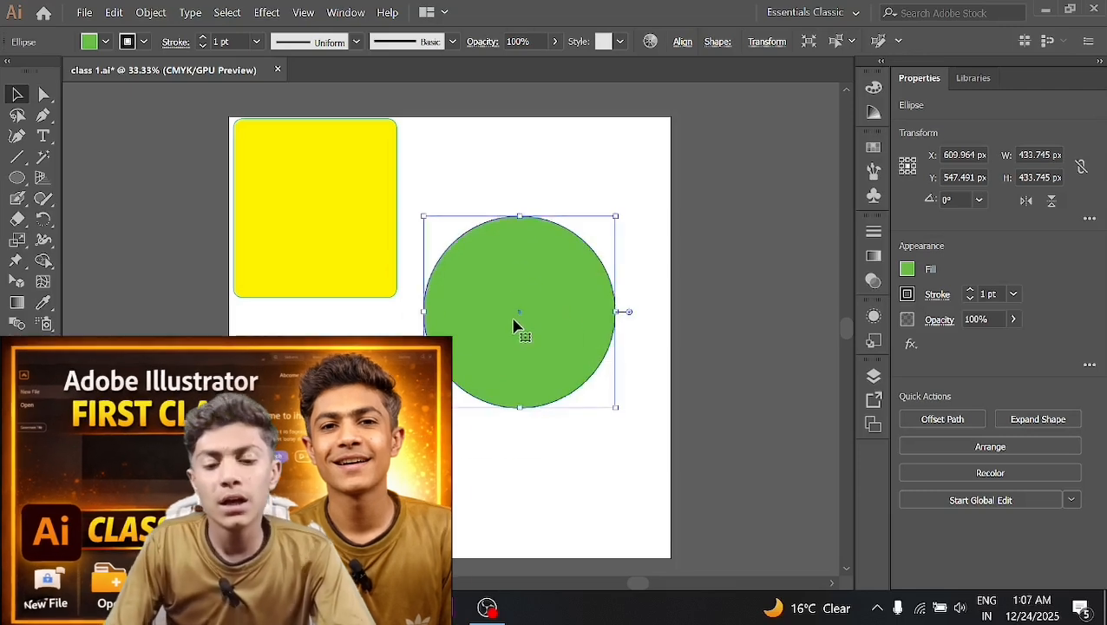